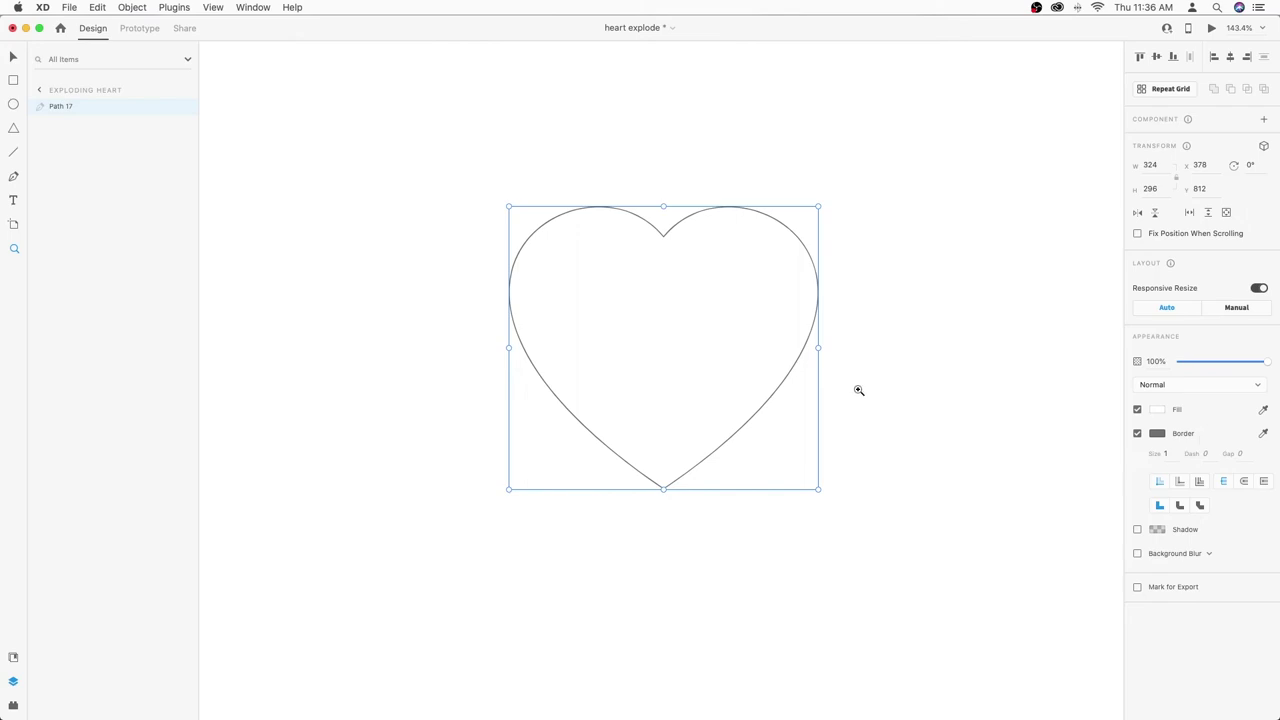
- Fill the heart with the pink-red #FF3B61 and turn off its border
click(14, 57)
click(1157, 410)
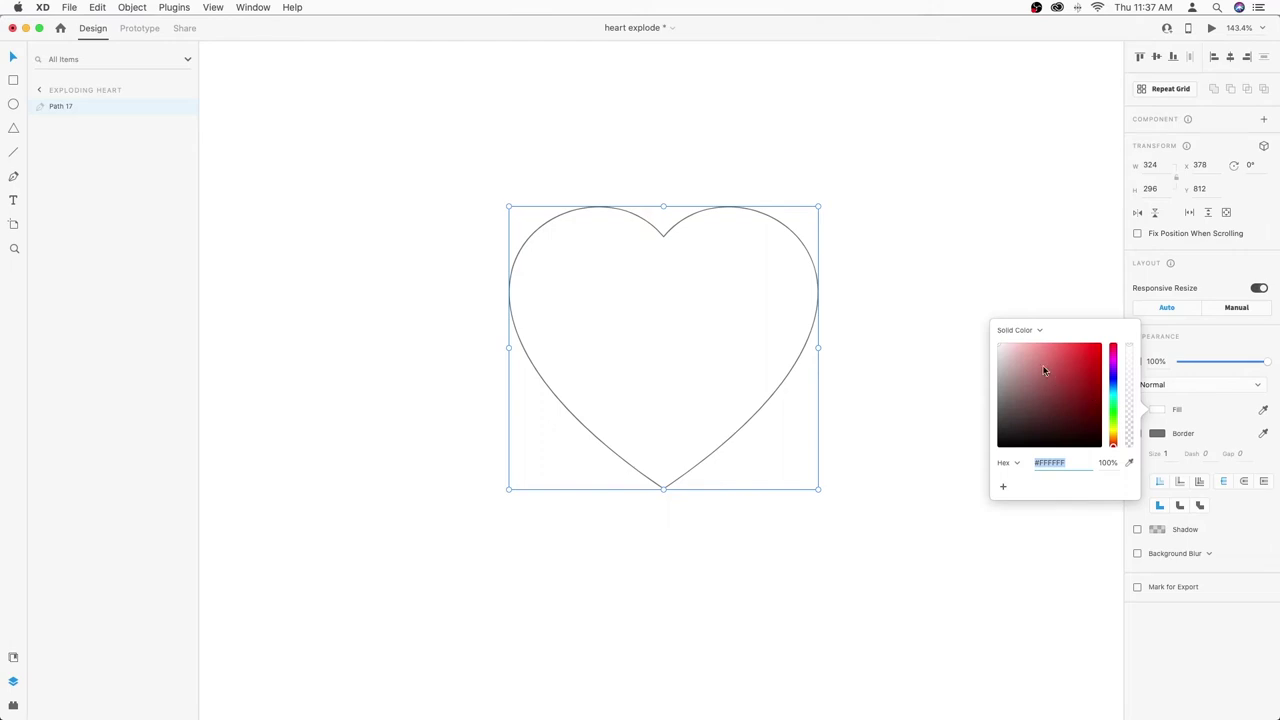
mouse_move(1066, 363)
mouse_down()
mouse_move(1077, 344)
mouse_move(1114, 364)
mouse_move(1115, 349)
mouse_up()
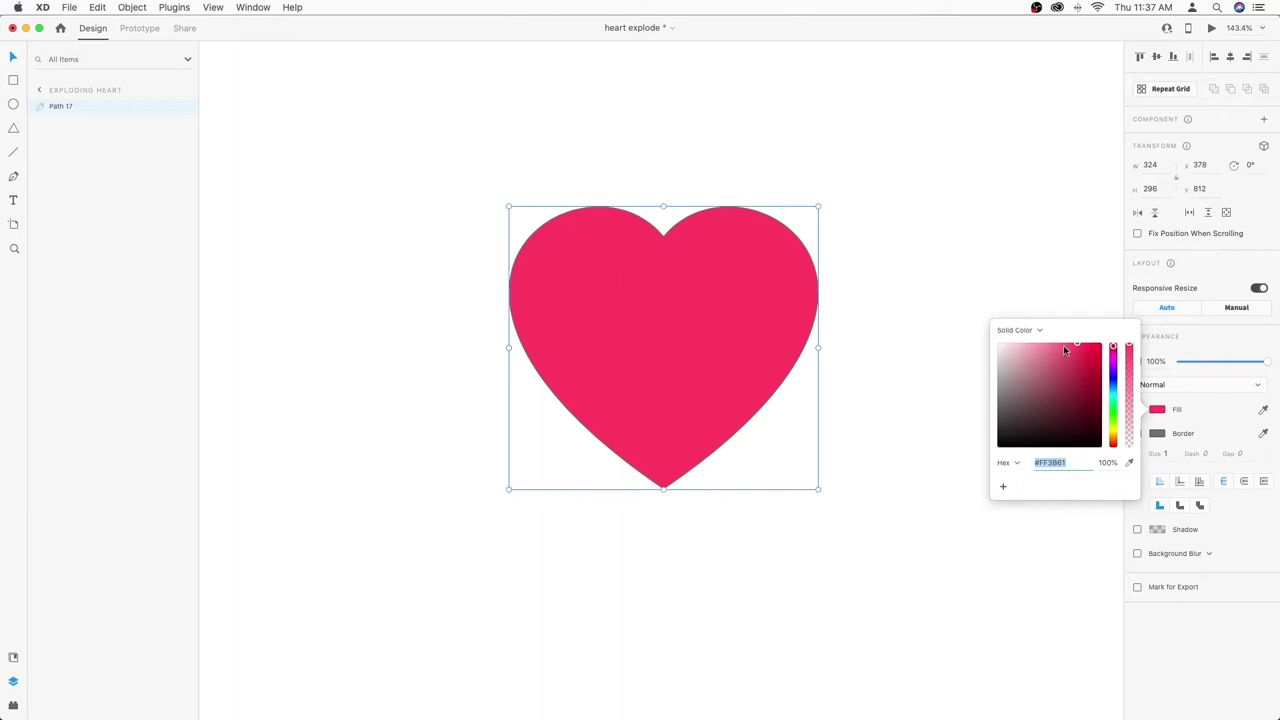
click(1203, 420)
click(1137, 433)
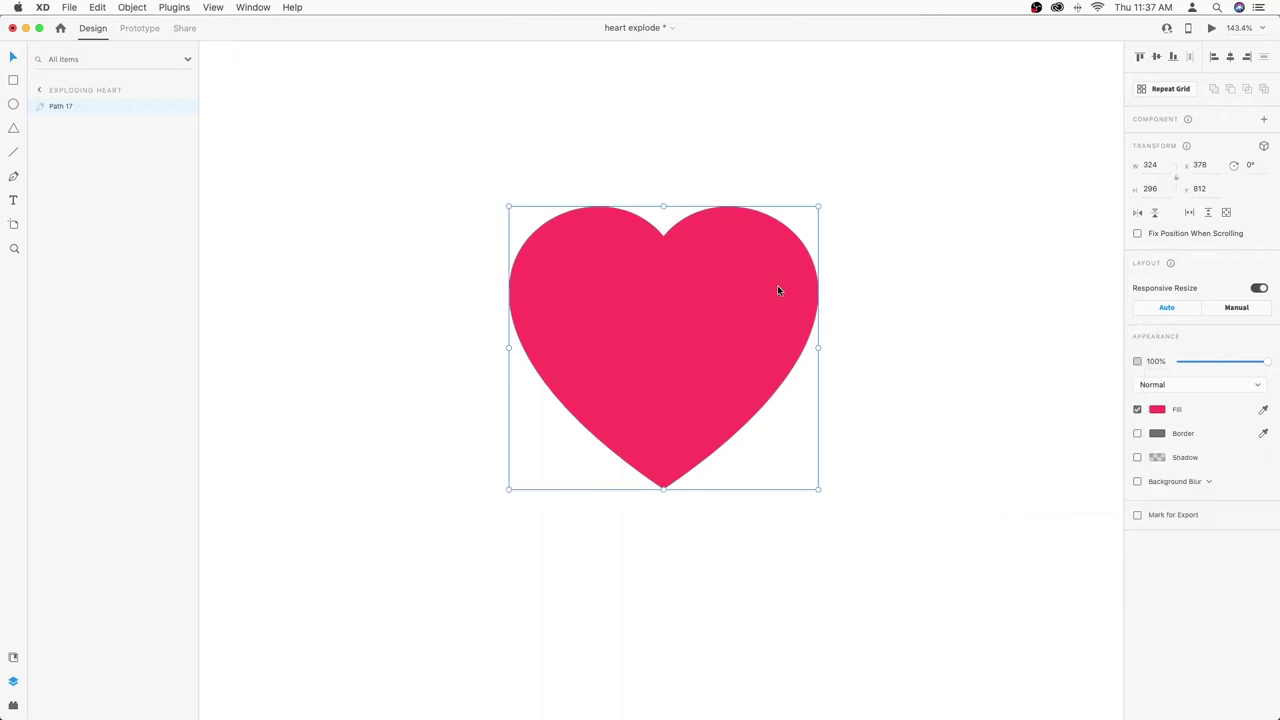
- Duplicate the pink heart in place, directly over the original
right_click(780, 289)
click(830, 305)
right_click(953, 305)
click(975, 315)
drag(757, 320, 930, 320)
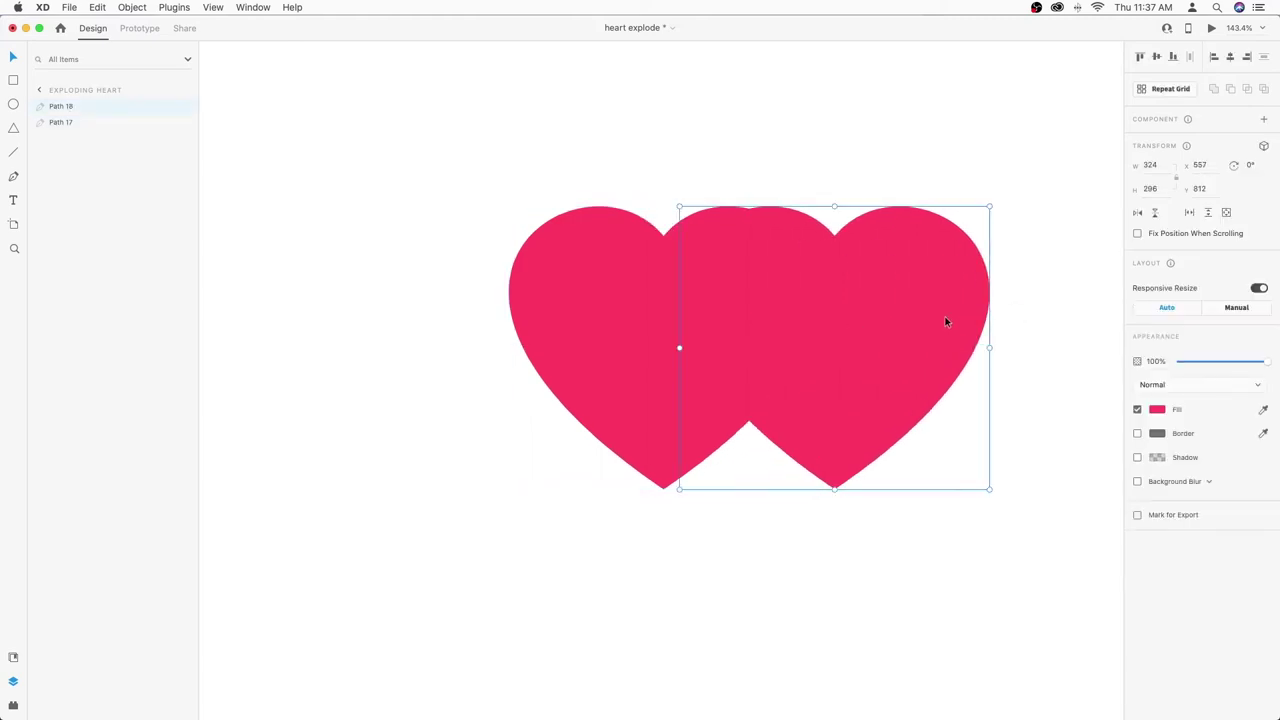
key(super+z)
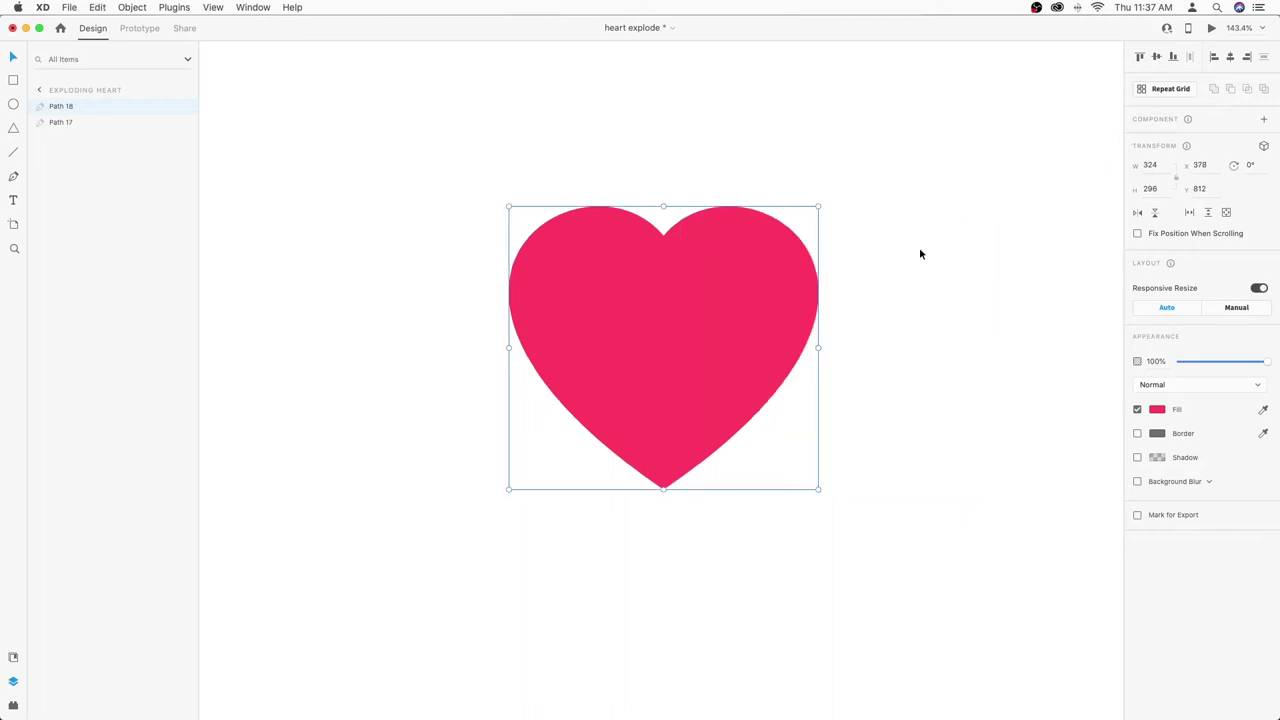
- Shrink the heart copy slightly and fill the original heart behind it with white
drag(819, 204, 777, 277)
click(795, 285)
click(1157, 409)
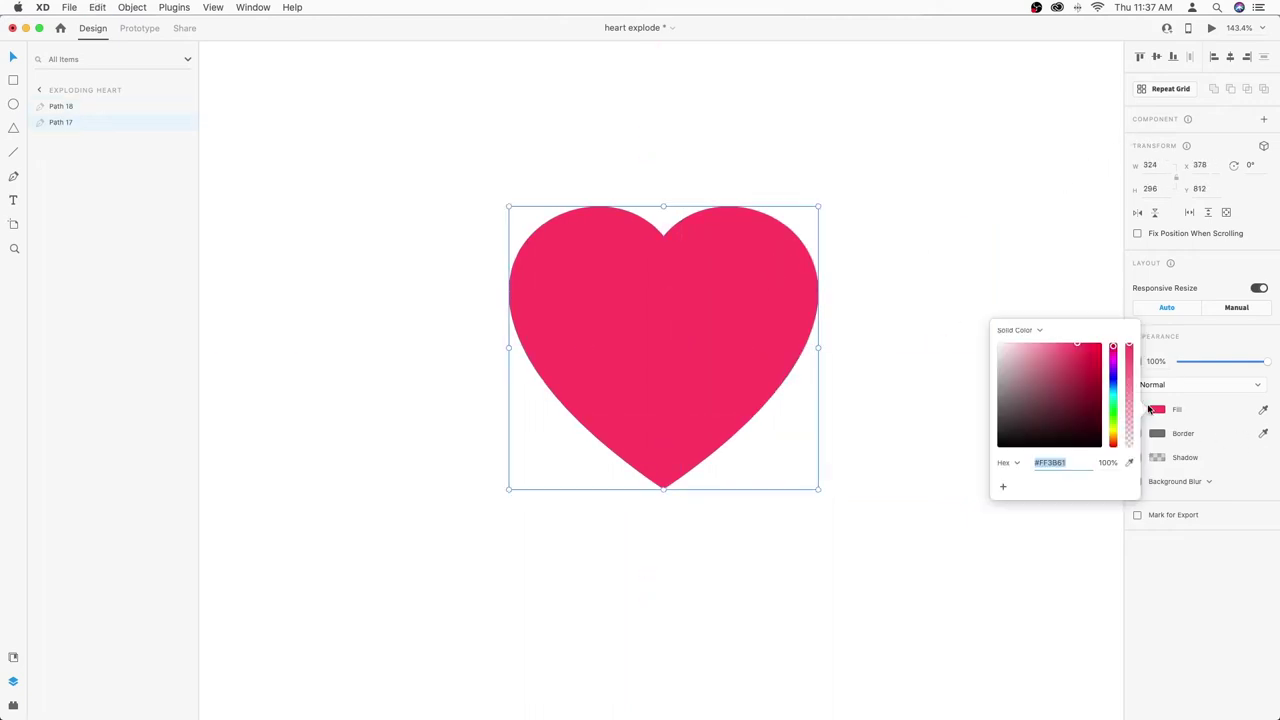
click(995, 344)
mouse_move(991, 343)
mouse_down()
mouse_move(1006, 343)
mouse_move(986, 337)
mouse_up()
click(943, 286)
- Scale the pink heart copy down about its center to about 43 by 39
click(668, 315)
key(alt)
drag(737, 279, 696, 329)
- Rename the large heart layer Active Heart and the small heart layer Clicked Heart
click(554, 265)
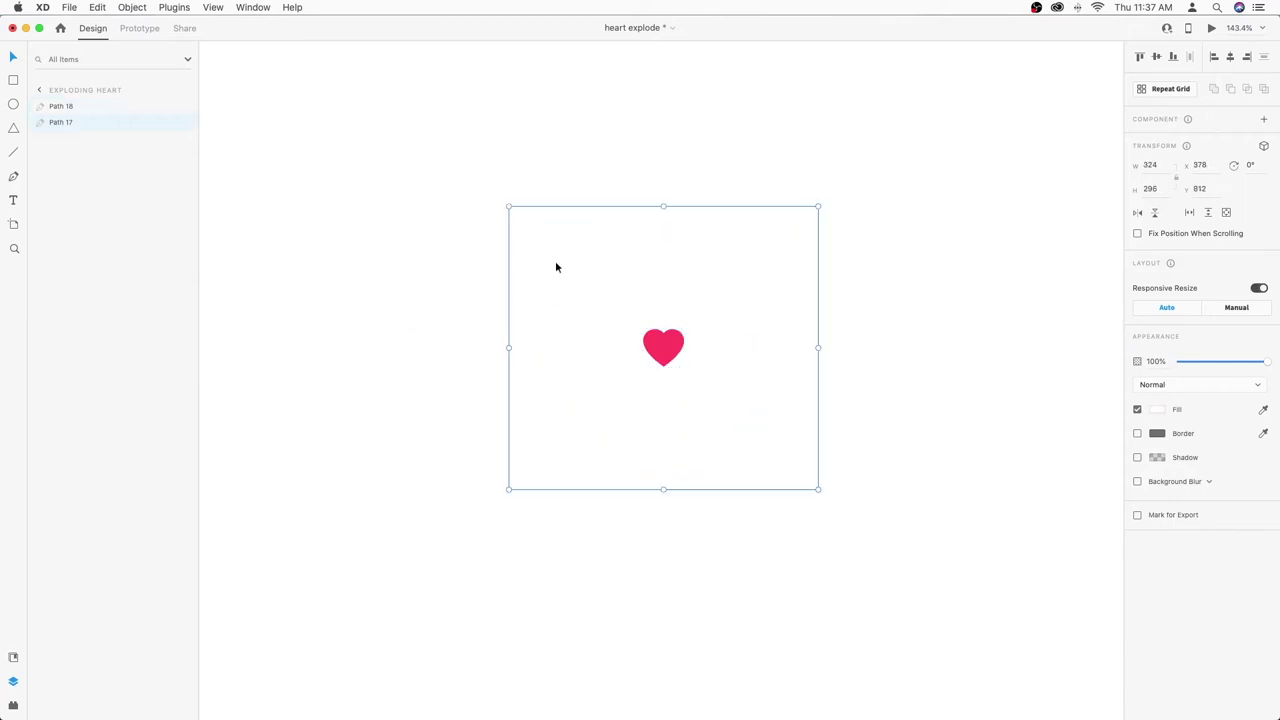
double_click(64, 123)
text(Active Heart)
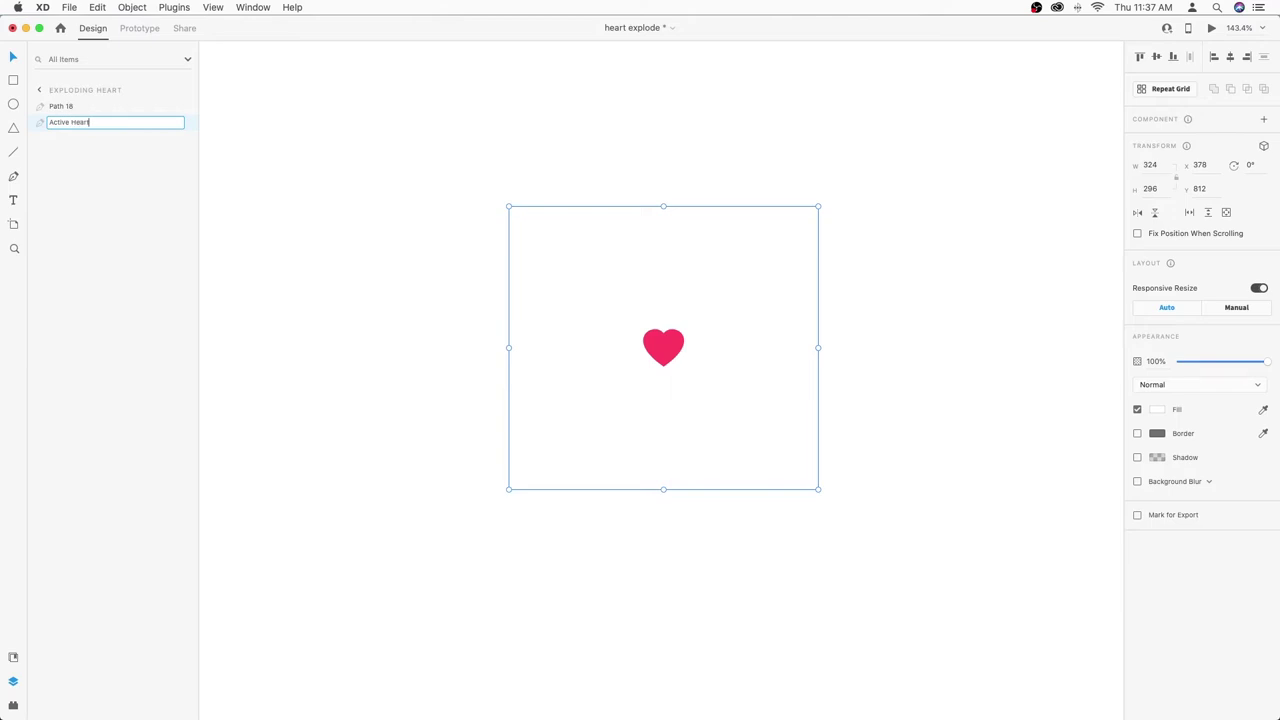
key(Return)
double_click(68, 108)
text(Clicked Heart)
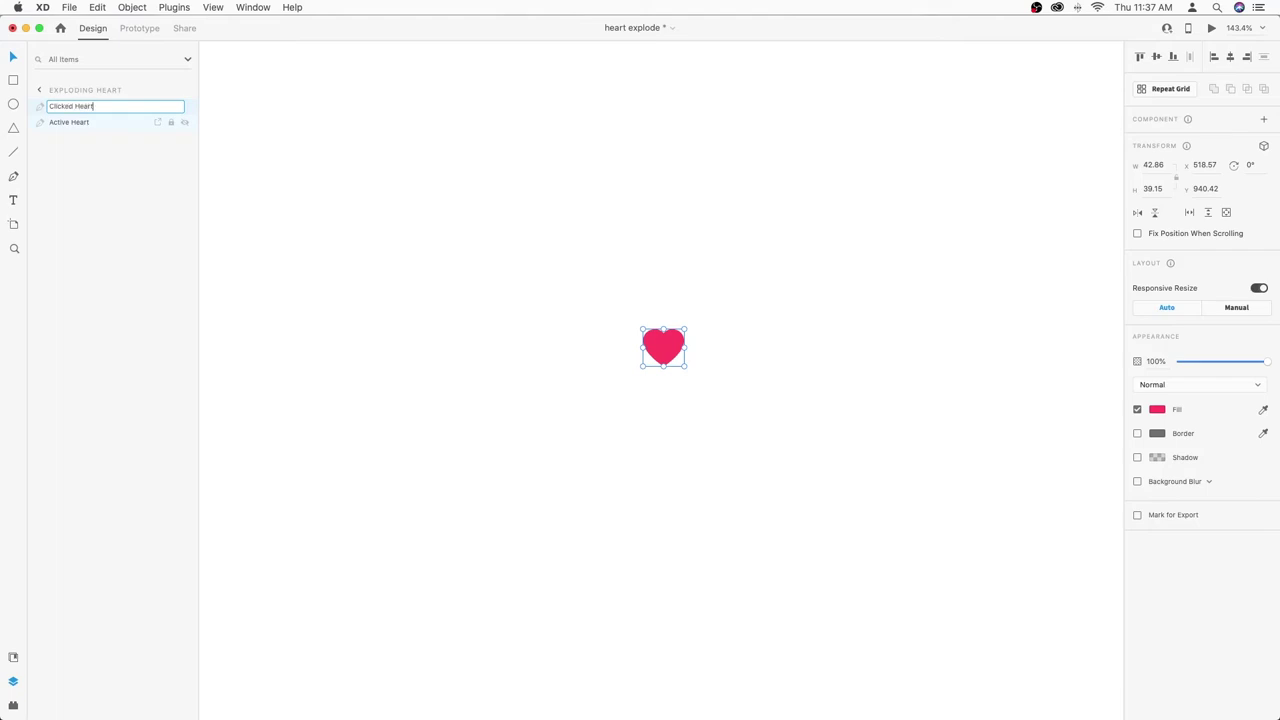
key(Return)
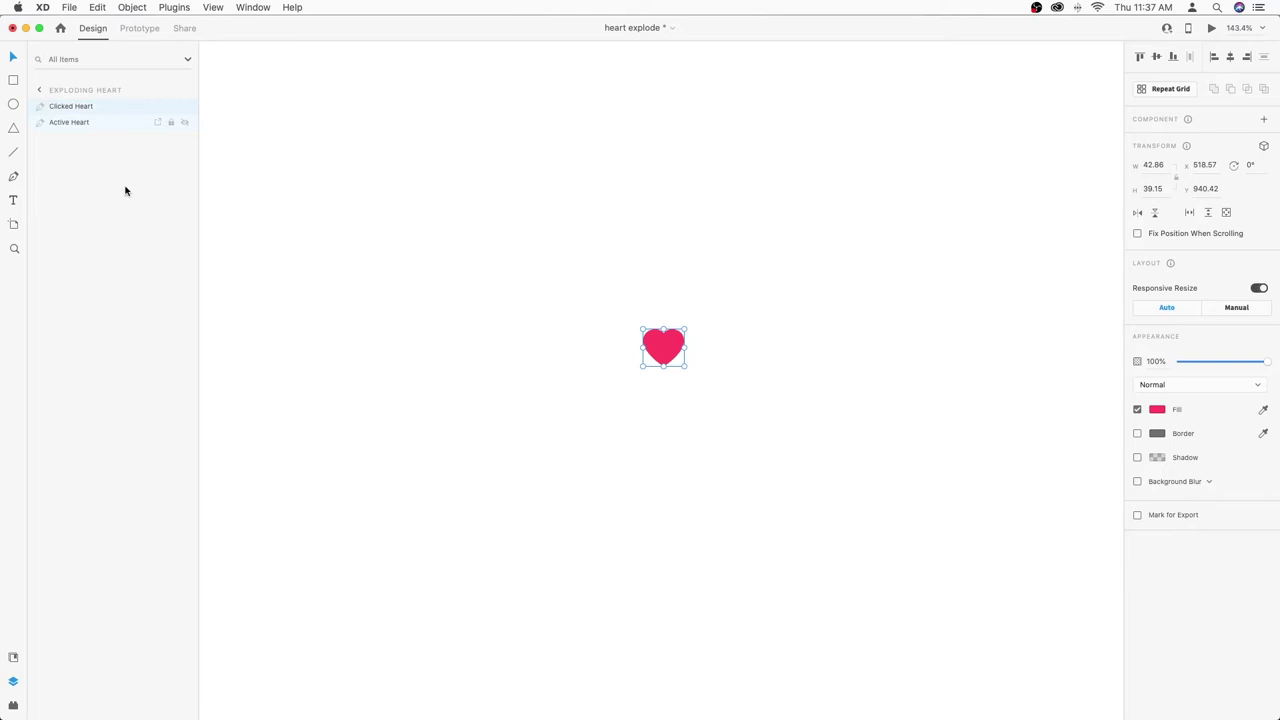
- Change the Active Heart fill to gray #A8A8A8
click(594, 349)
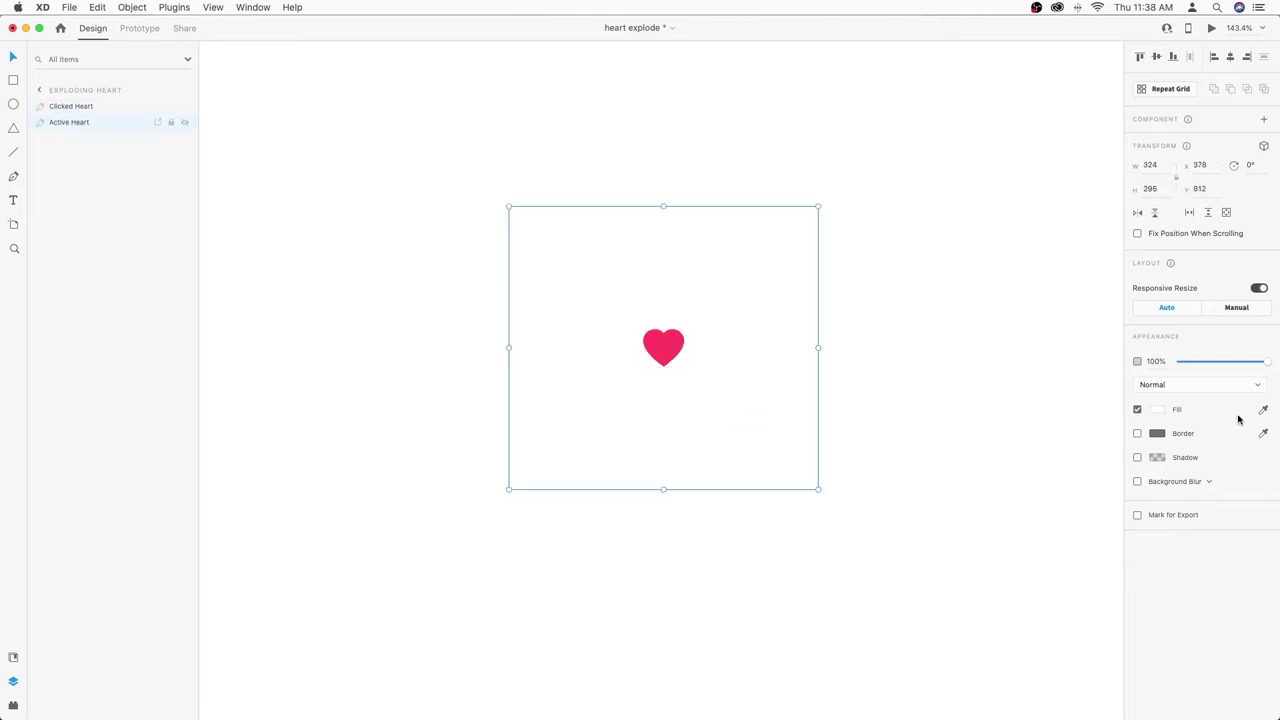
click(1159, 410)
drag(1019, 375, 961, 383)
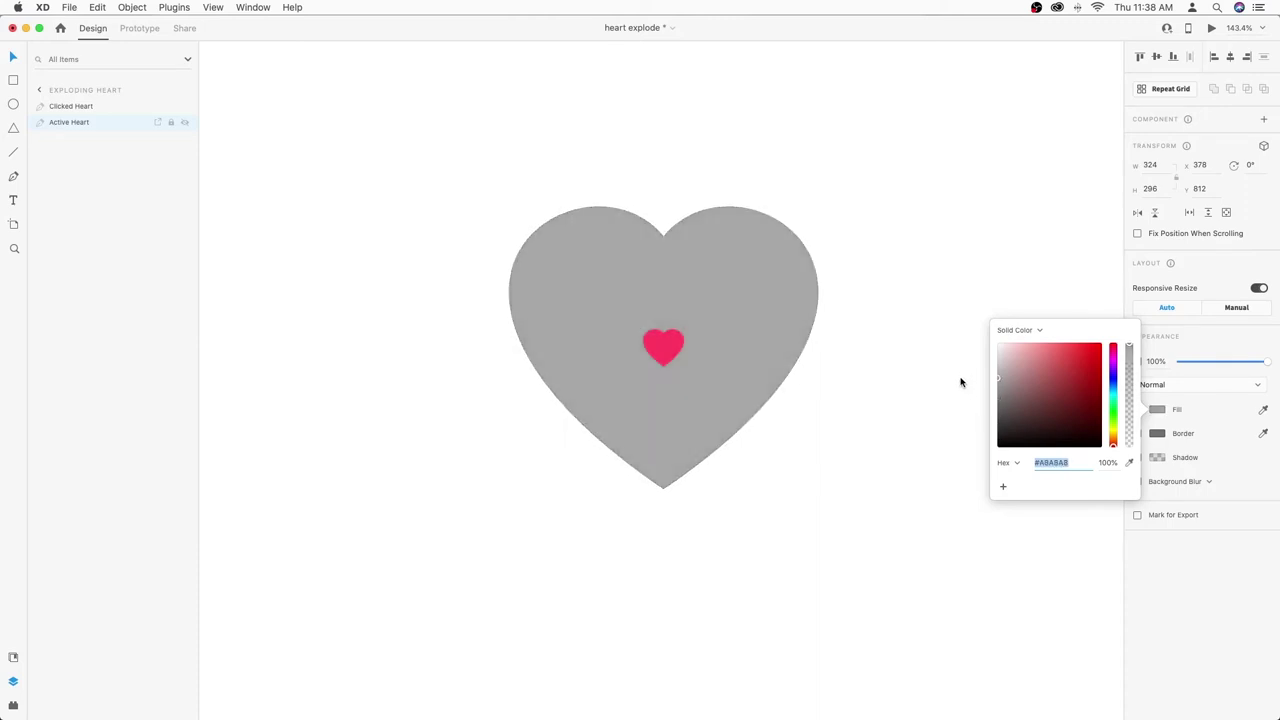
click(933, 398)
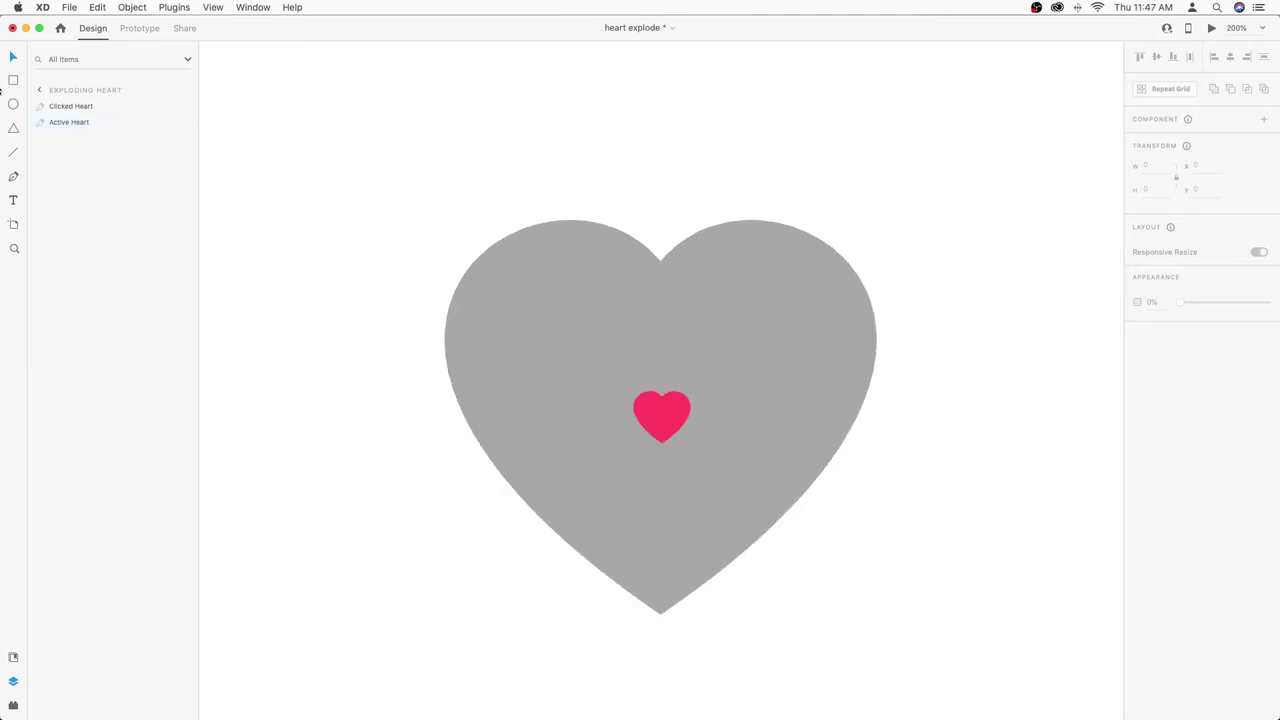
- Draw a vertical line about 117 long from the large heart's notch down to the small heart's center
click(14, 152)
drag(662, 442, 662, 296)
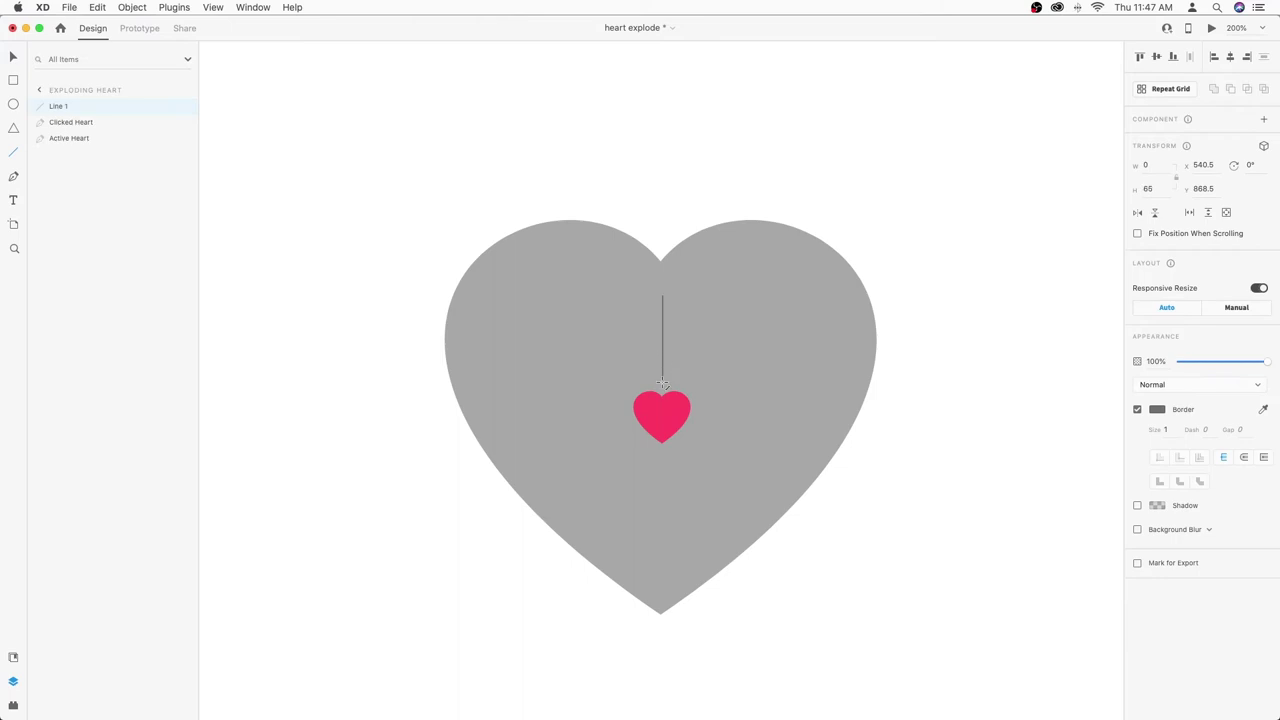
key(super+z)
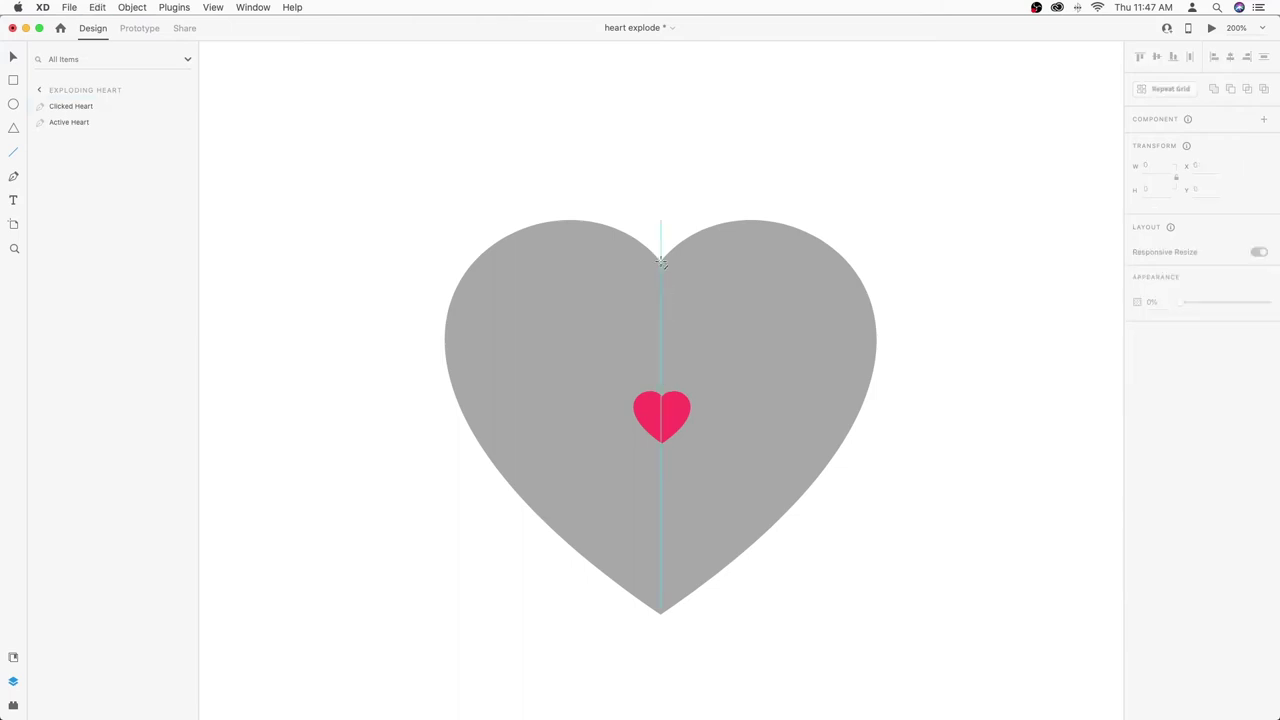
drag(661, 261, 661, 392)
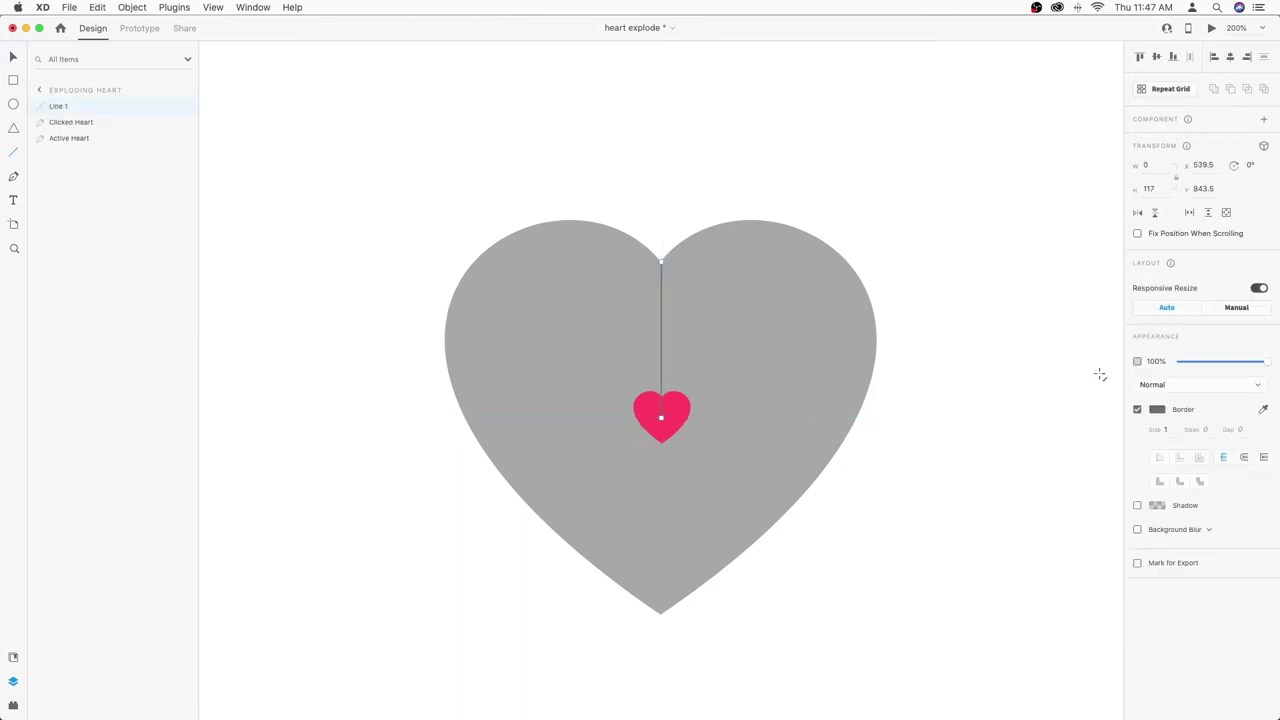
- Set the vertical line's border size to 6
key(Return)
text(6)
key(Return)
click(13, 56)
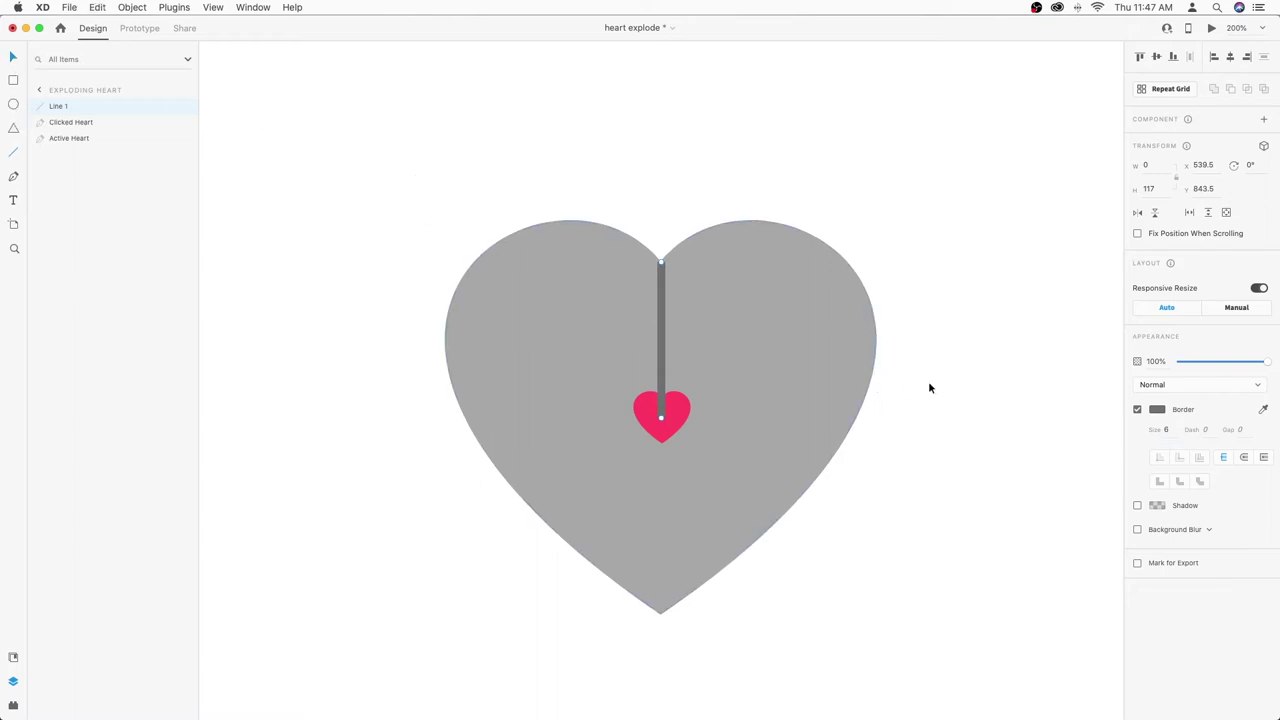
- Duplicate the vertical line in place
right_click(658, 322)
click(700, 340)
right_click(662, 320)
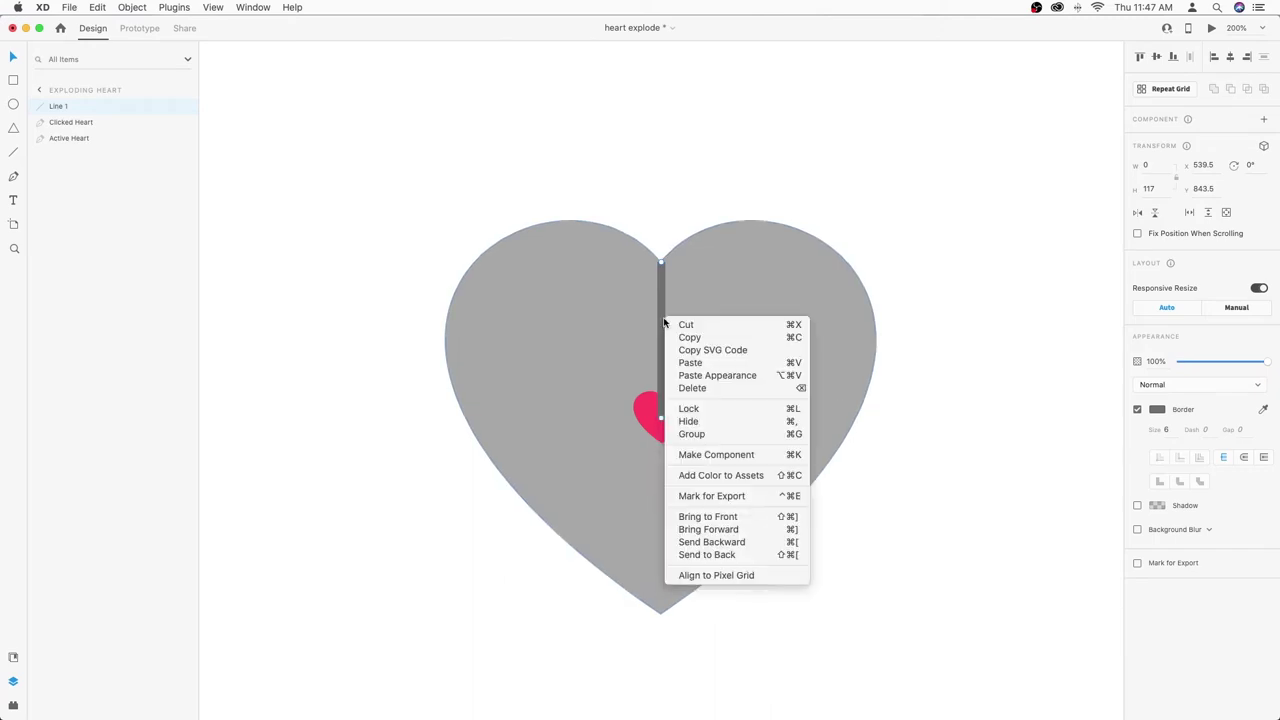
click(715, 368)
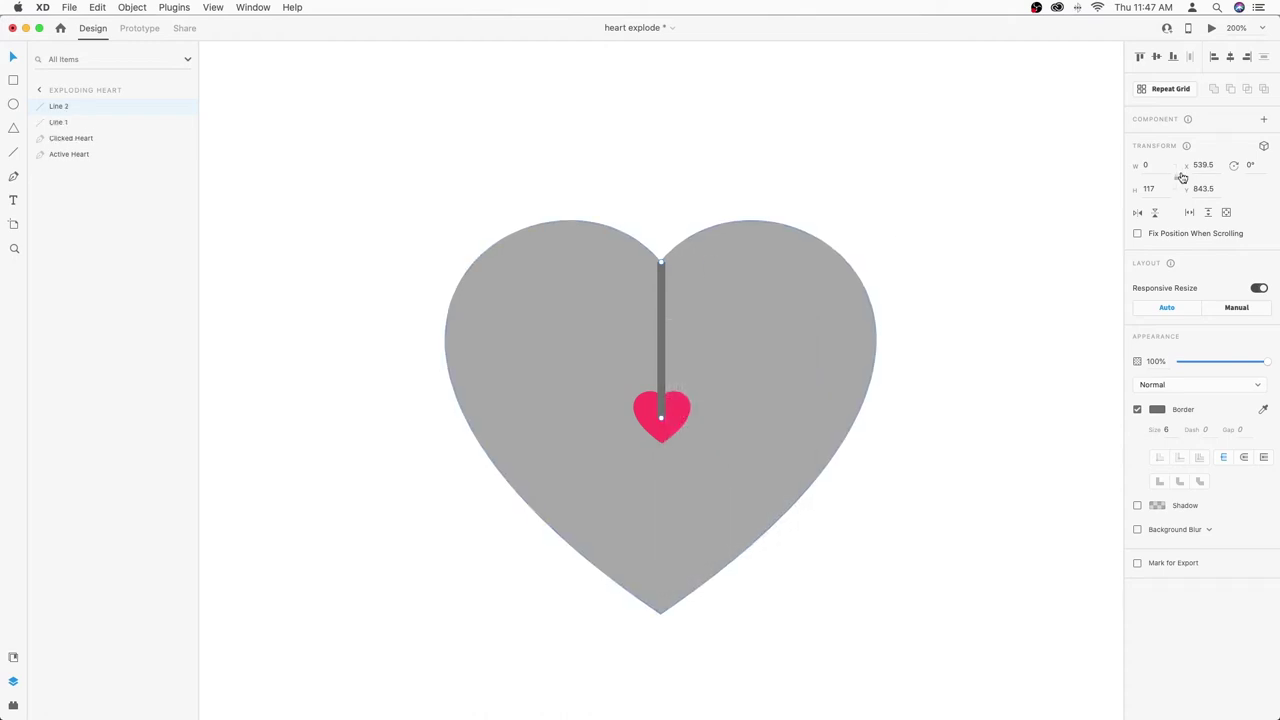
- Rotate the line copy to 45° and move its lower end onto the small heart's center
text(45)
key(Return)
drag(685, 319, 743, 342)
- Duplicate the 45° diagonal line in place
right_click(743, 342)
click(749, 340)
right_click(749, 340)
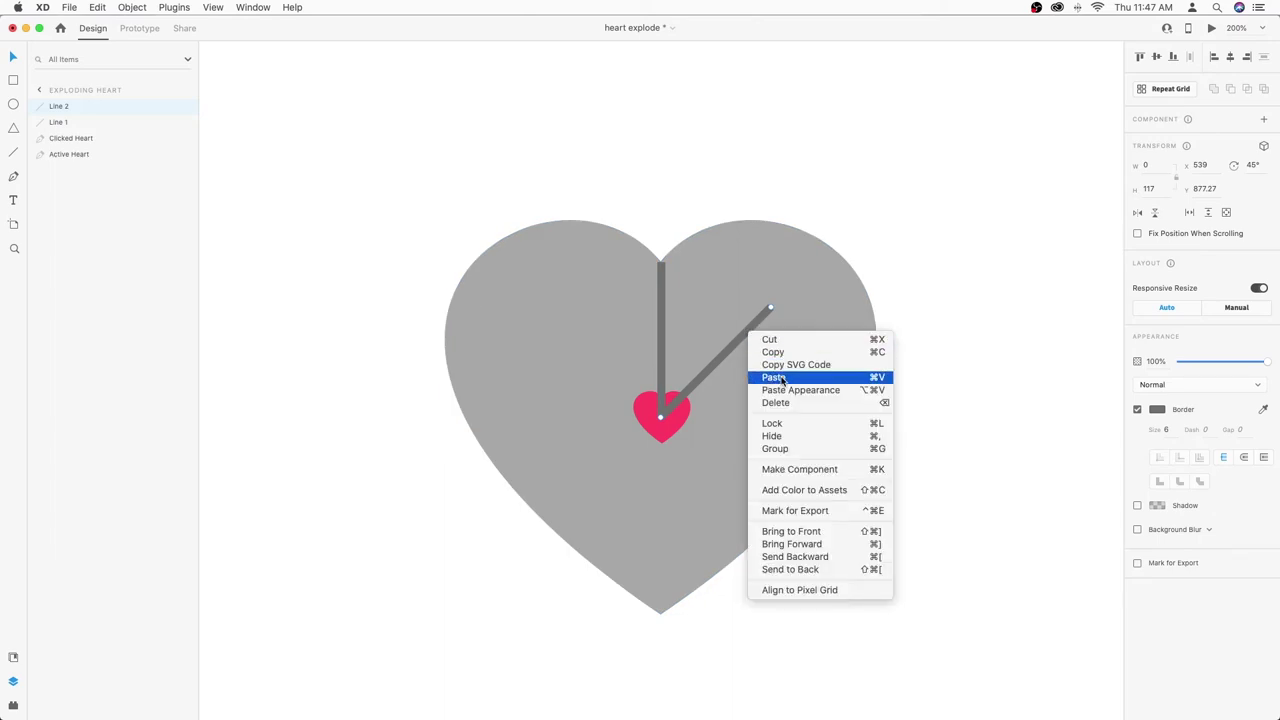
click(792, 377)
- Rotate the new line copy to 90° and align its inner end with the small heart's center
click(1253, 166)
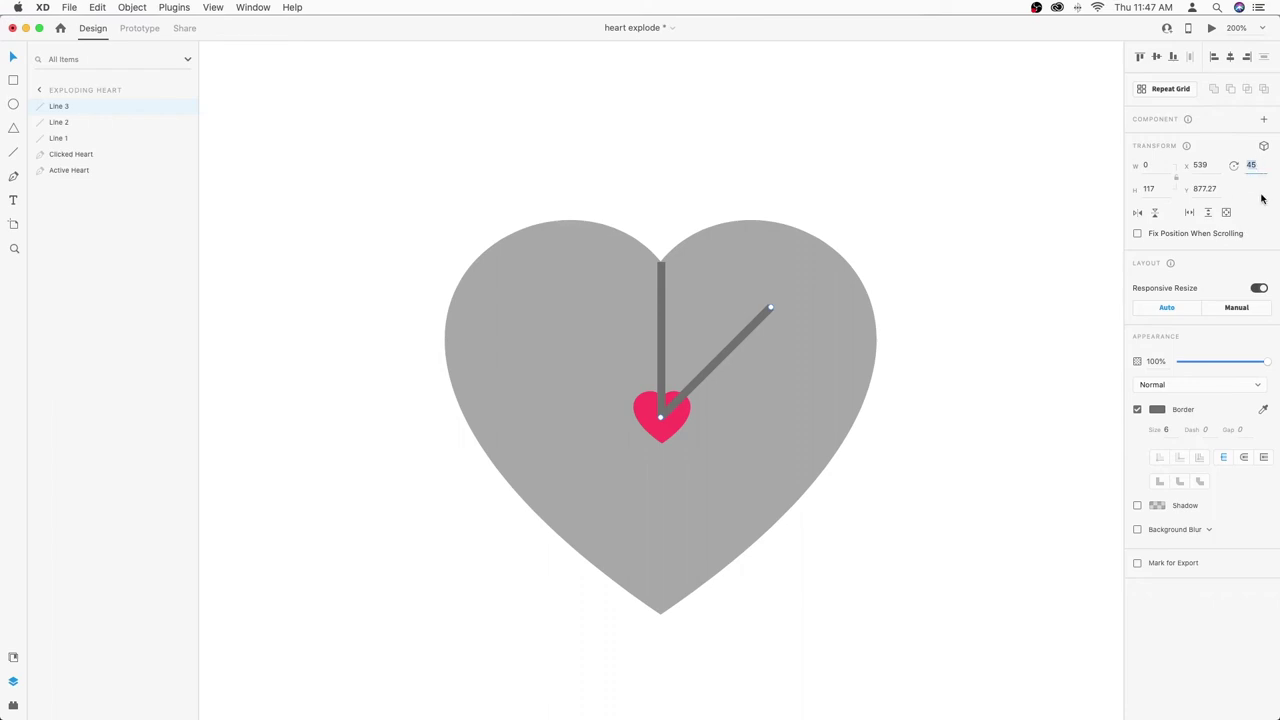
key(Return)
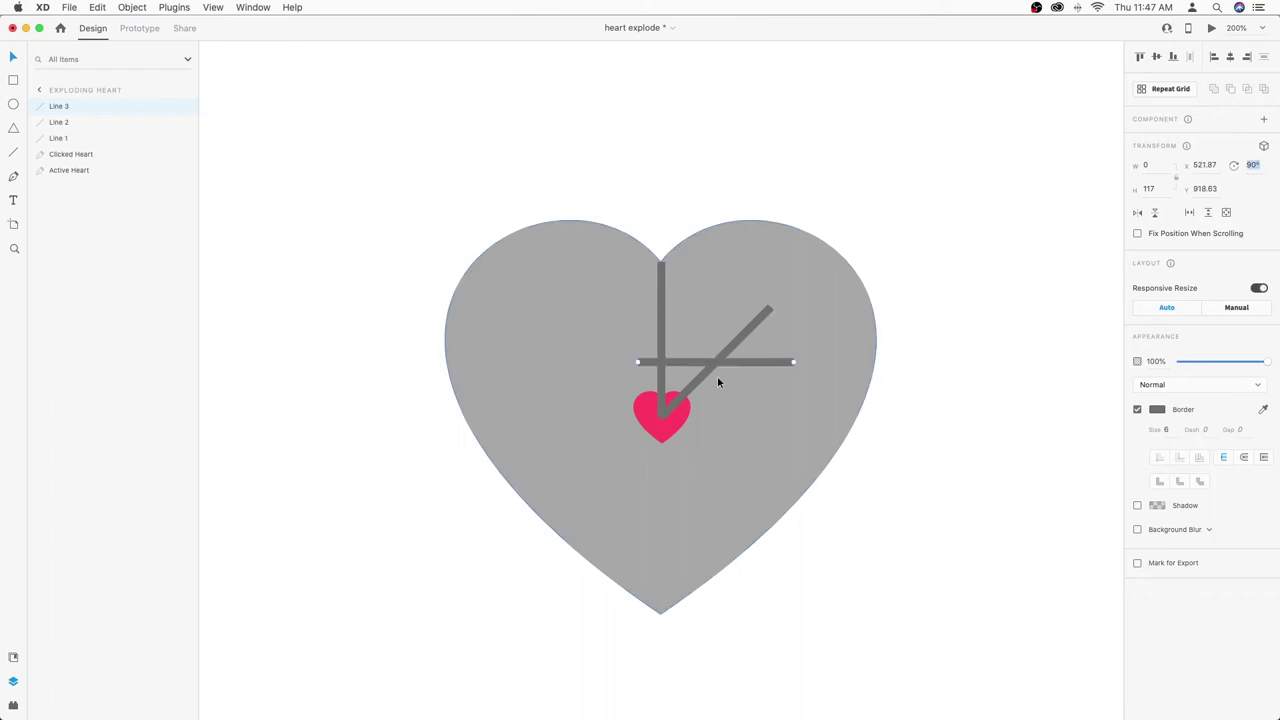
drag(751, 370, 771, 417)
- Give the vertical, diagonal and horizontal lines round caps
shift+click(736, 343)
shift+click(661, 343)
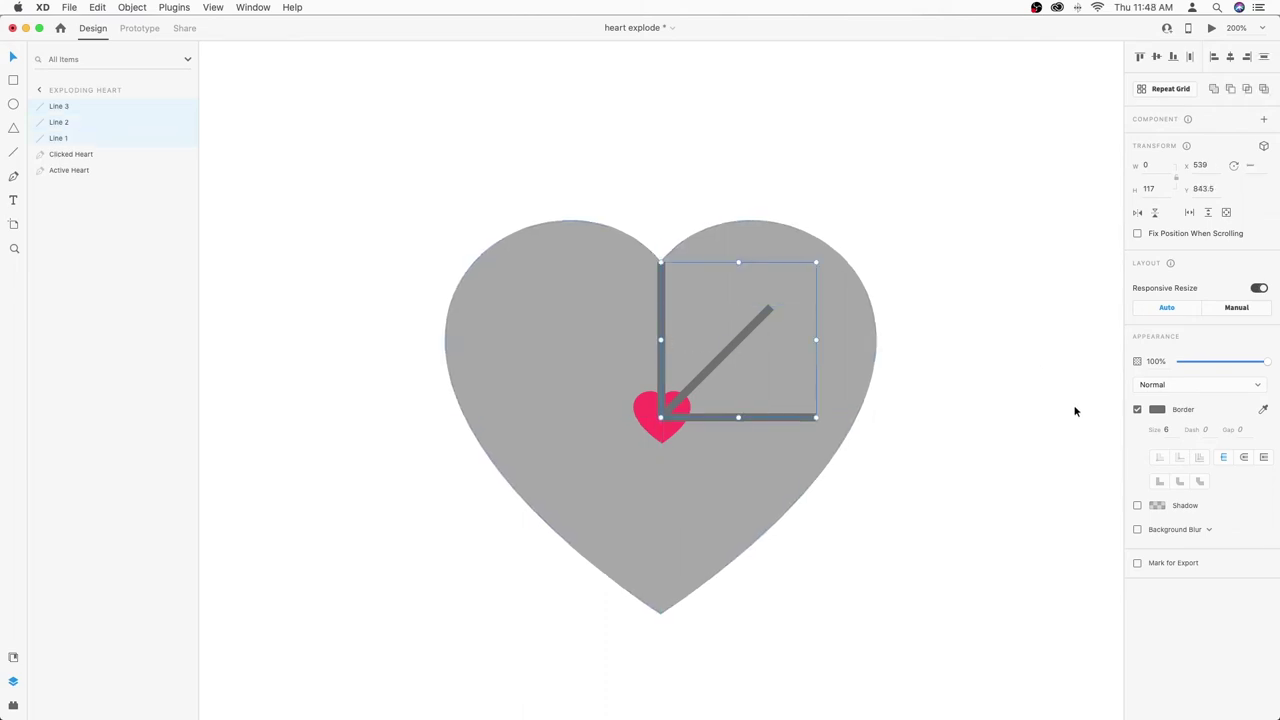
click(827, 476)
- Copy the three lines and paste duplicates over them
click(766, 417)
shift+click(715, 364)
shift+click(662, 345)
right_click(660, 300)
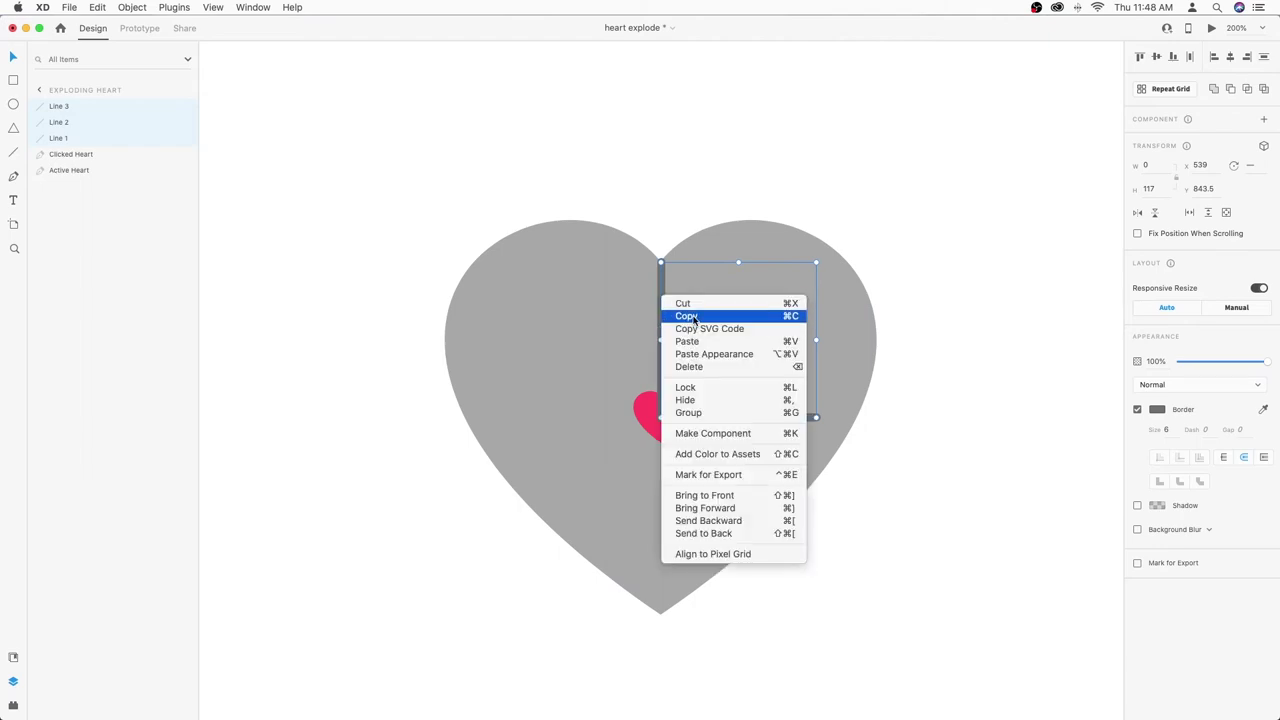
right_click(697, 303)
click(723, 351)
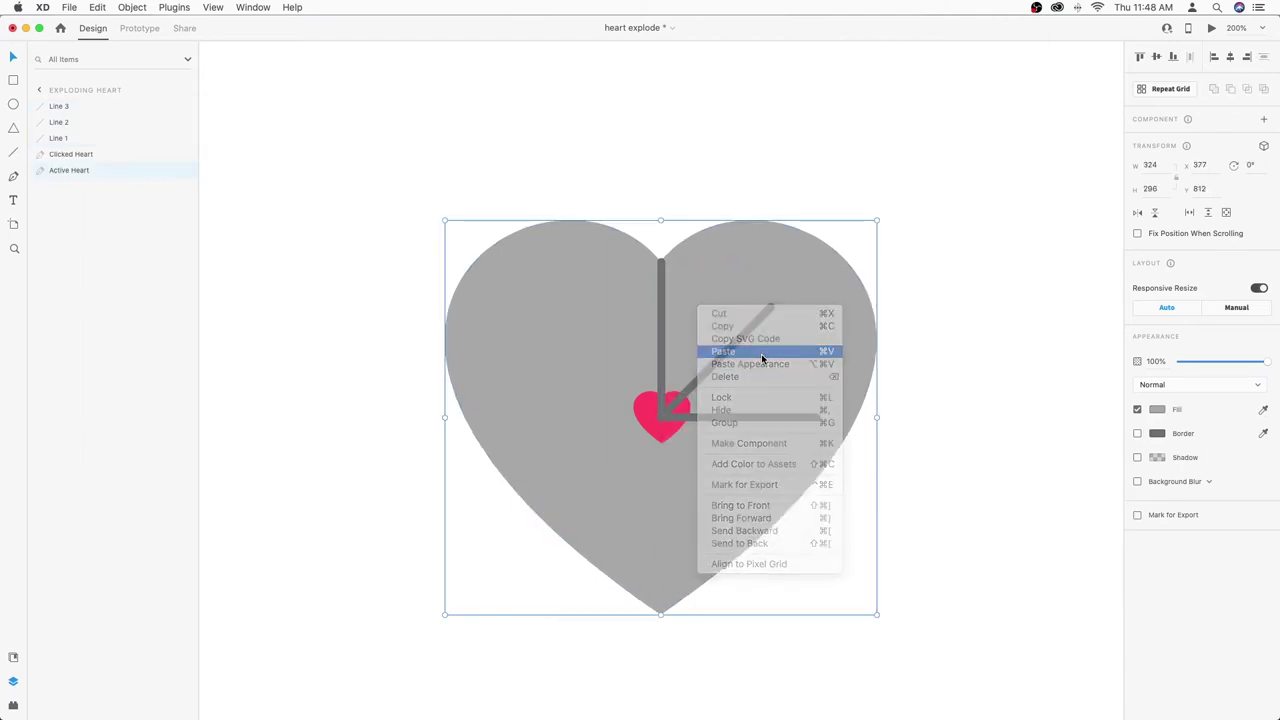
- Rotate the three copied lines 180° and move them to the opposite quadrant so they meet at the center
drag(707, 208, 607, 317)
drag(687, 217, 530, 376)
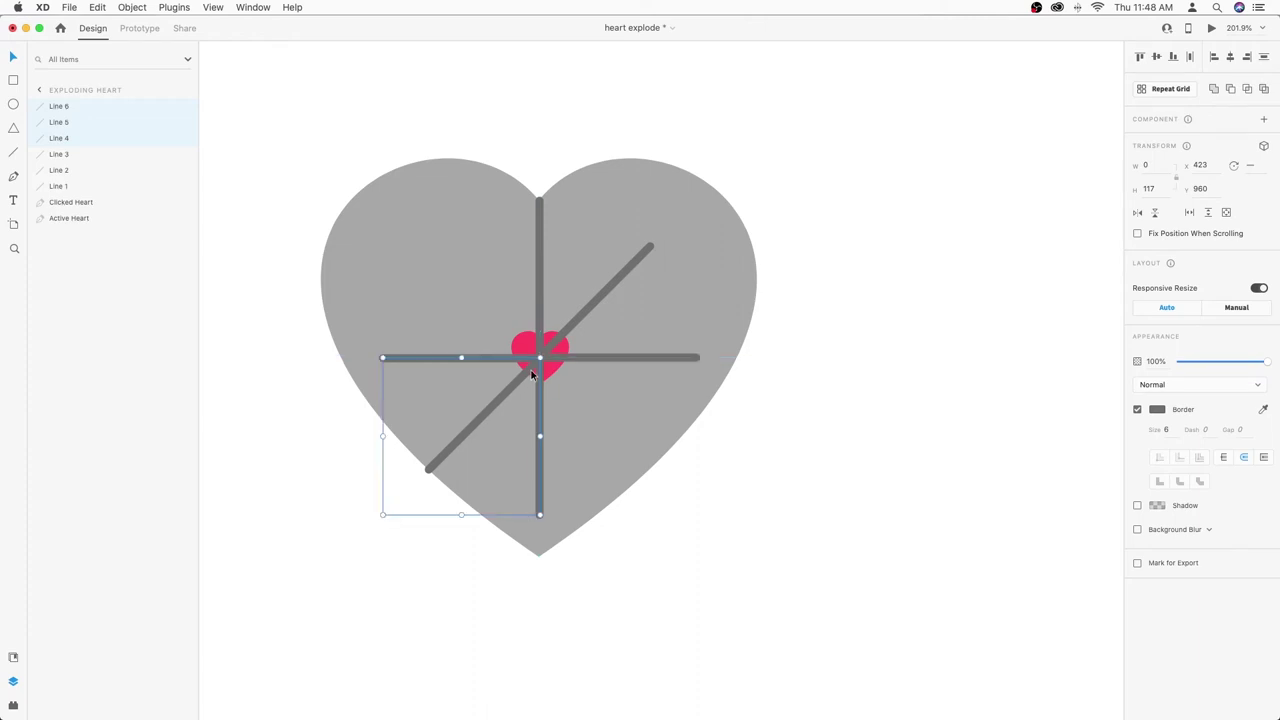
click(693, 494)
- Duplicate the two diagonal lines and rotate the copies 90° to complete an eight-line burst
click(500, 396)
shift+click(627, 272)
right_click(630, 267)
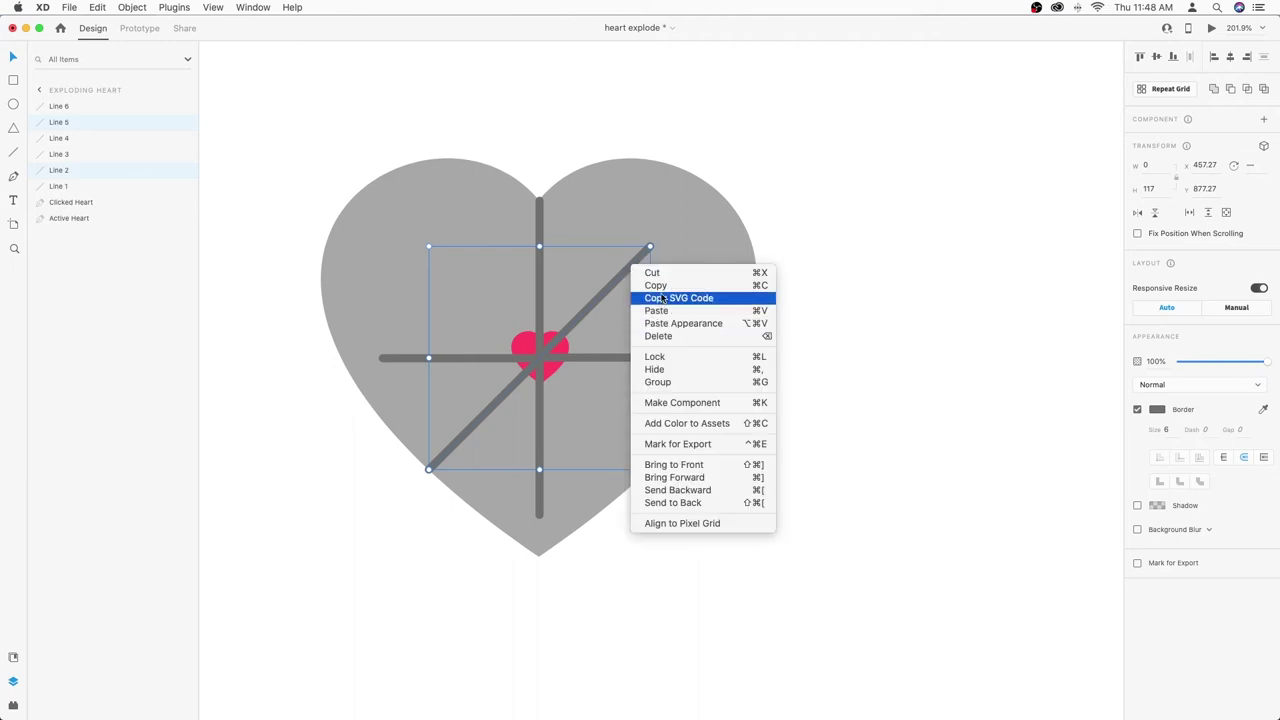
click(665, 287)
right_click(621, 277)
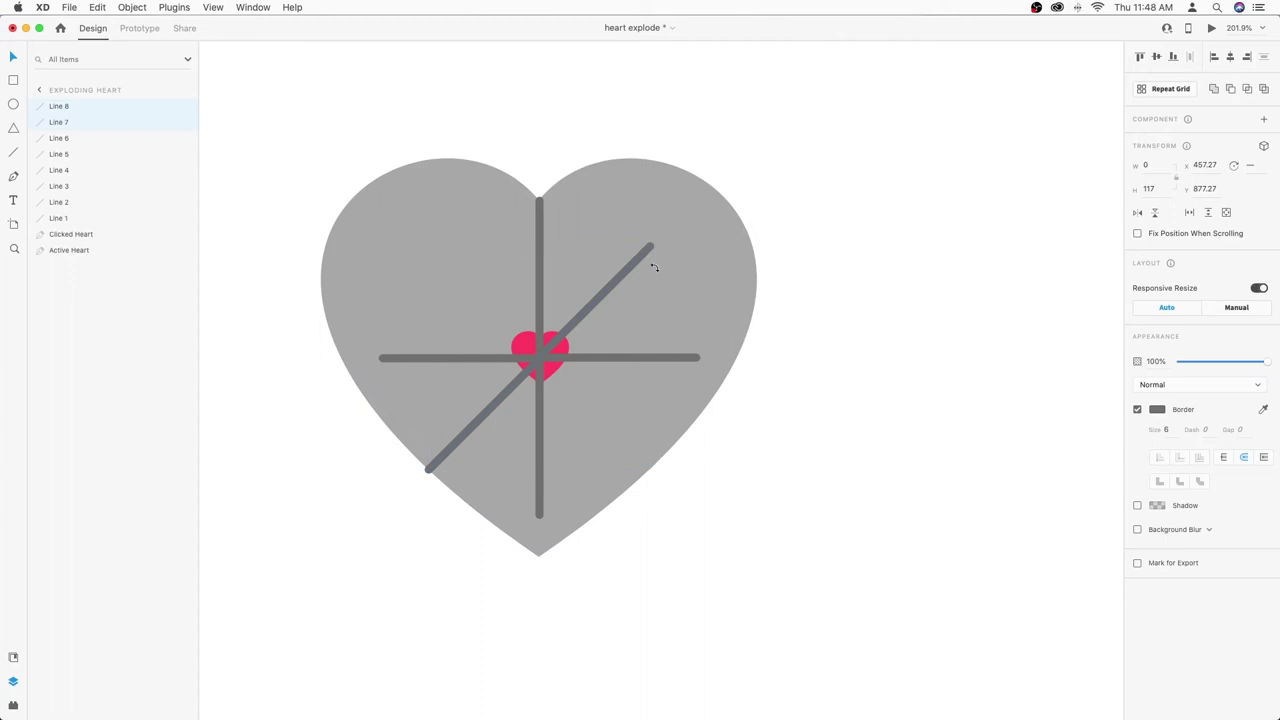
drag(652, 245, 652, 469)
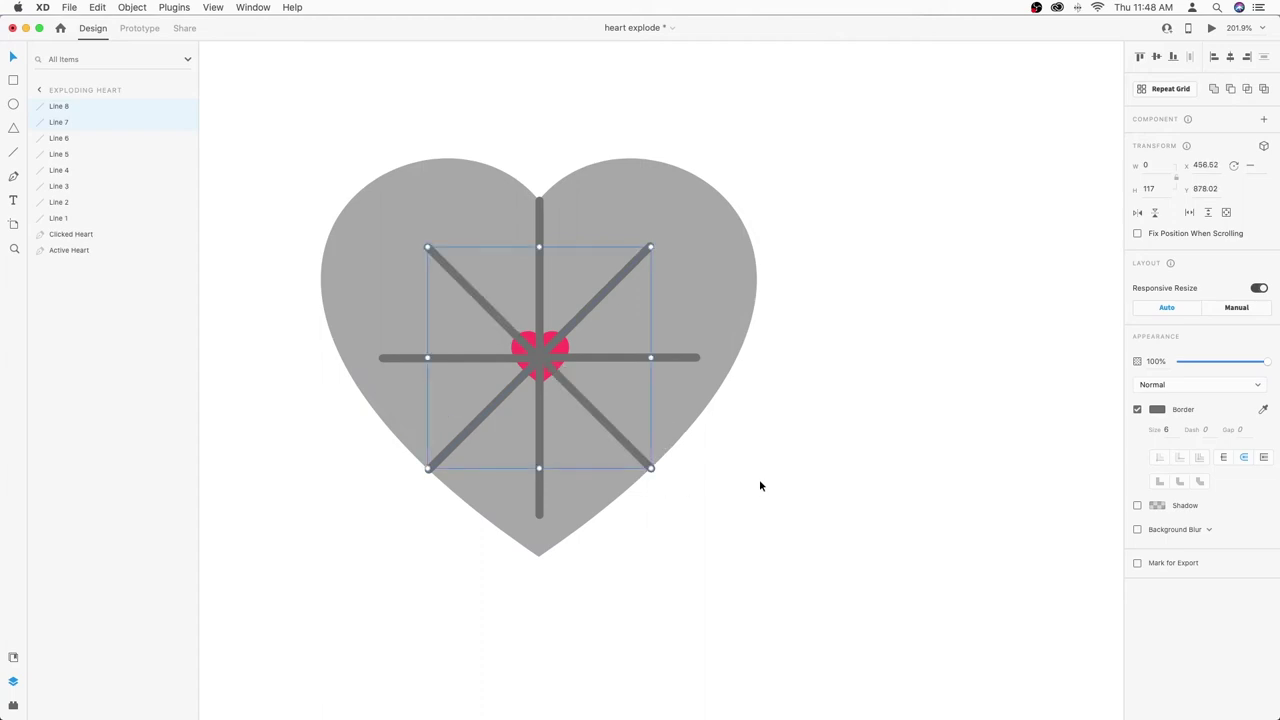
click(727, 484)
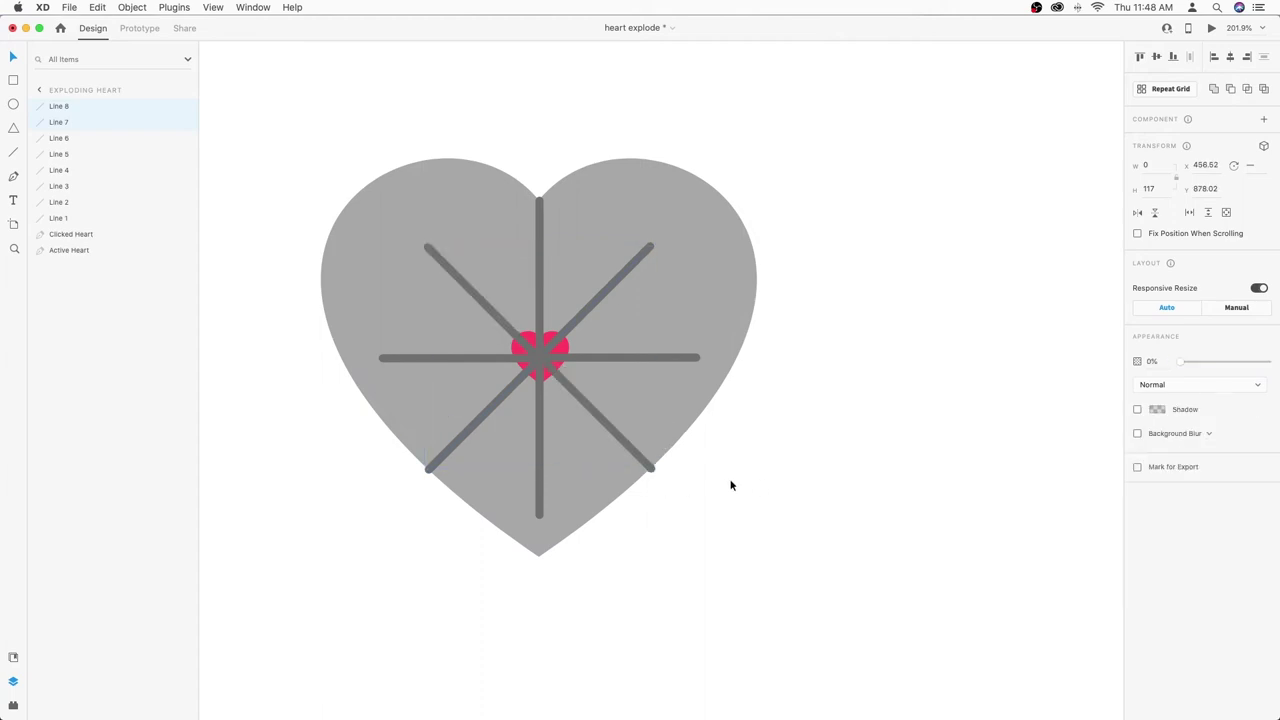
click(538, 497)
shift+click(625, 442)
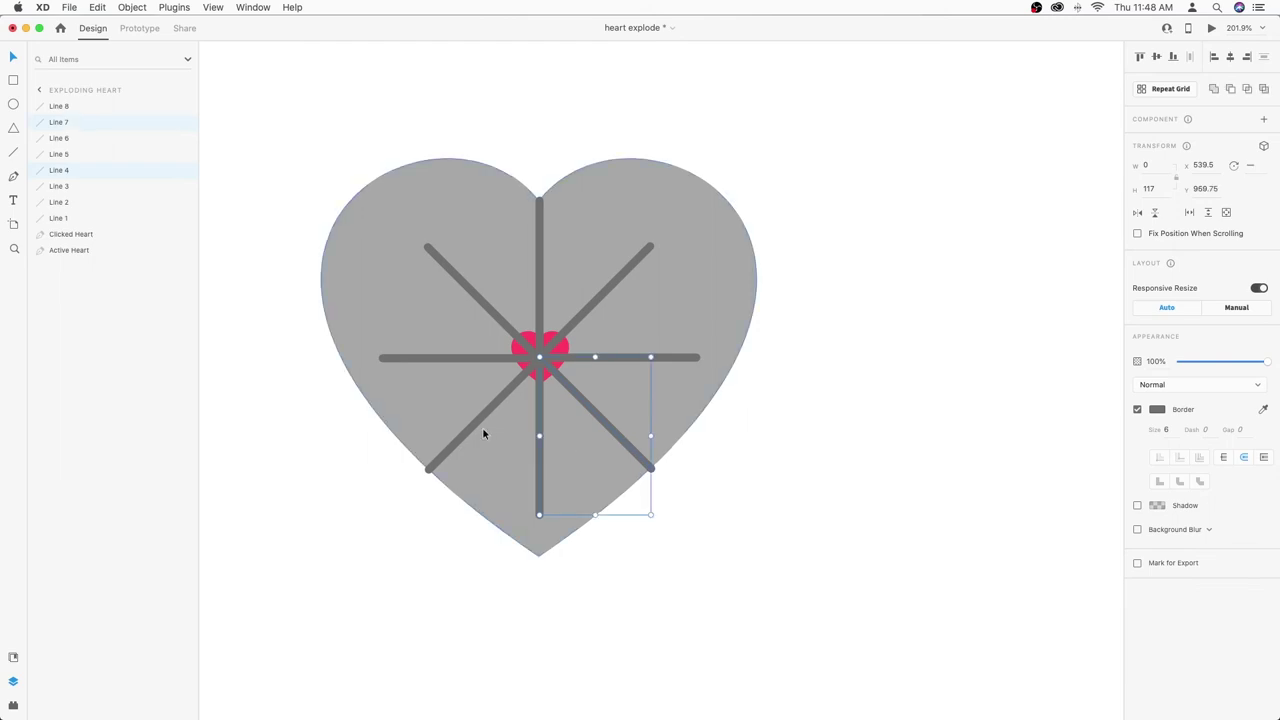
shift+click(477, 420)
click(671, 443)
- Change the lower-right diagonal line's border color to bright yellow
click(630, 455)
click(1157, 410)
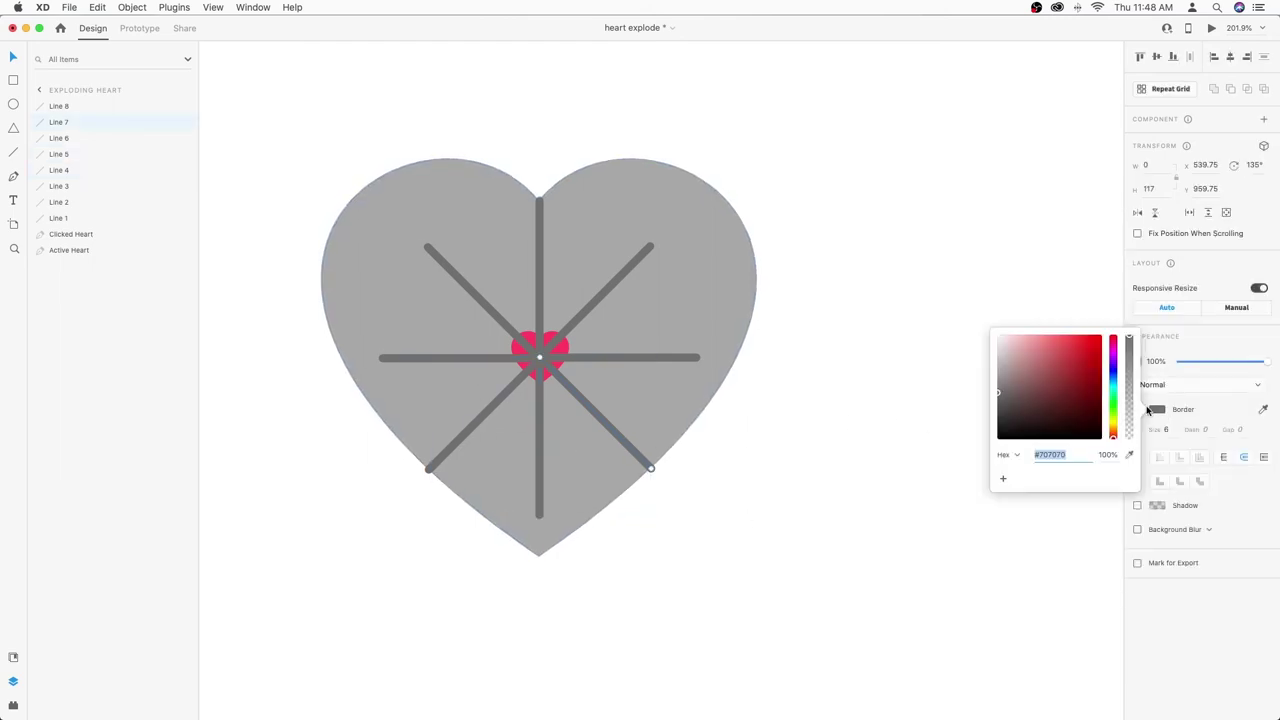
click(1110, 425)
drag(1110, 425, 1111, 430)
click(1098, 365)
drag(1098, 365, 1108, 341)
click(942, 326)
- Change the border color of the horizontal line on the heart's right half to turquoise #65FFED
click(690, 358)
click(1157, 409)
drag(1083, 372, 1060, 322)
mouse_move(1114, 416)
mouse_down()
mouse_move(1113, 382)
mouse_move(1112, 393)
mouse_up()
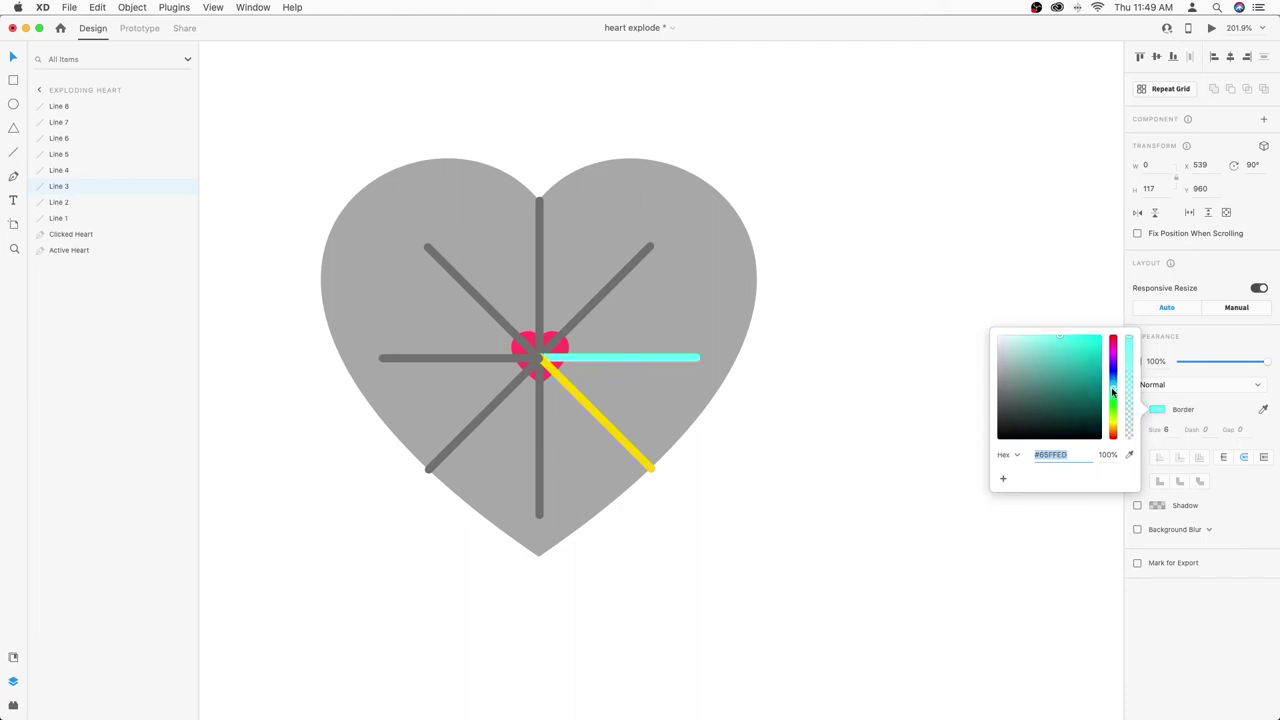
click(876, 341)
- Change the border color of the diagonal line in the heart's upper-right part to magenta
click(628, 268)
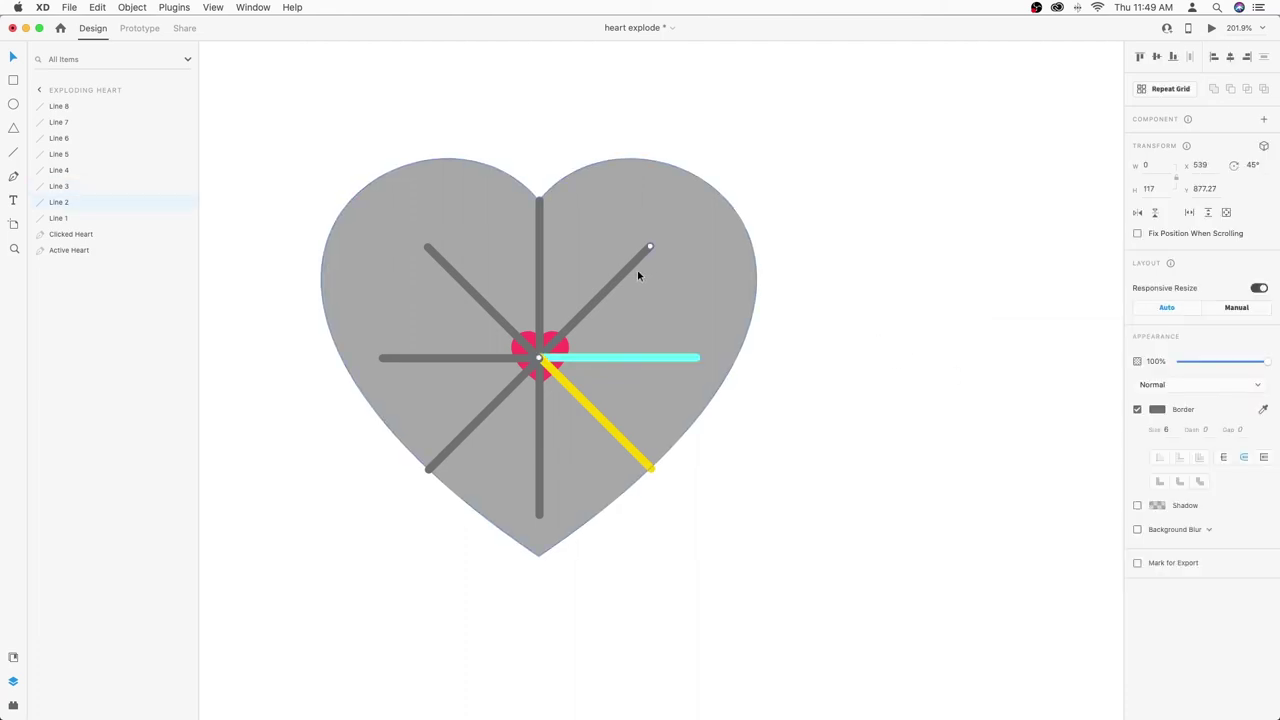
click(1157, 409)
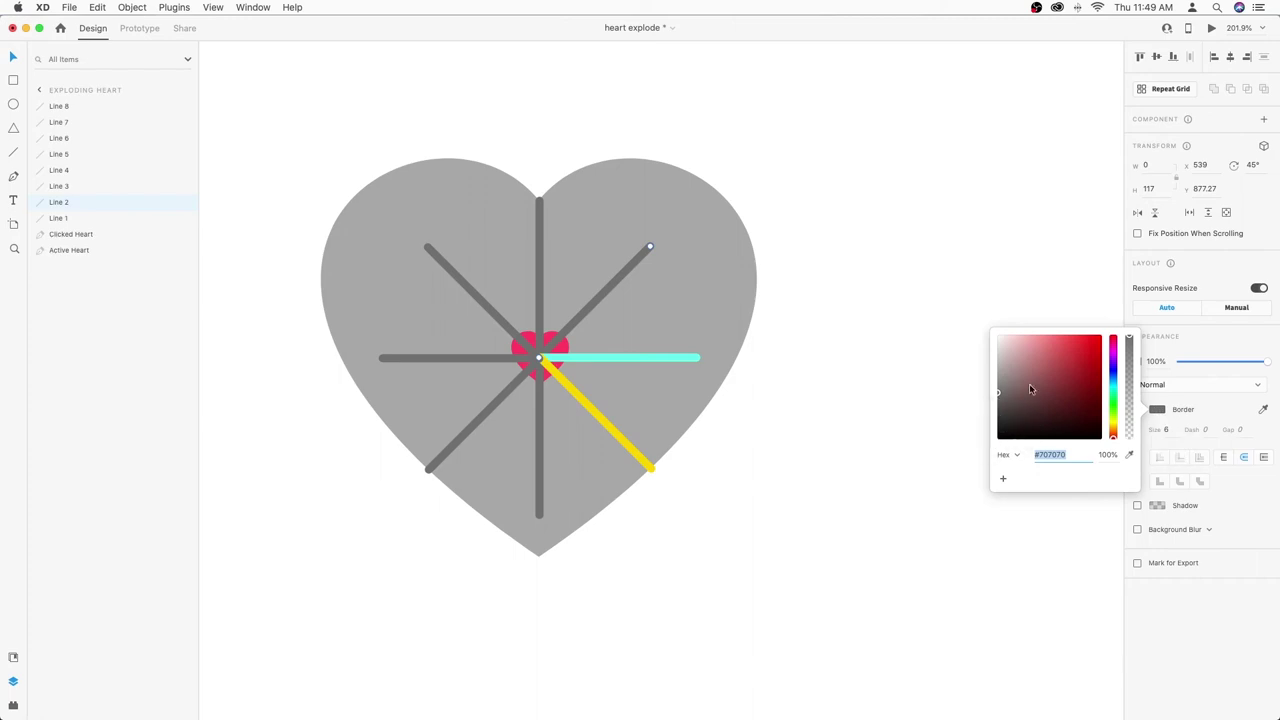
drag(1109, 404, 1081, 327)
click(912, 269)
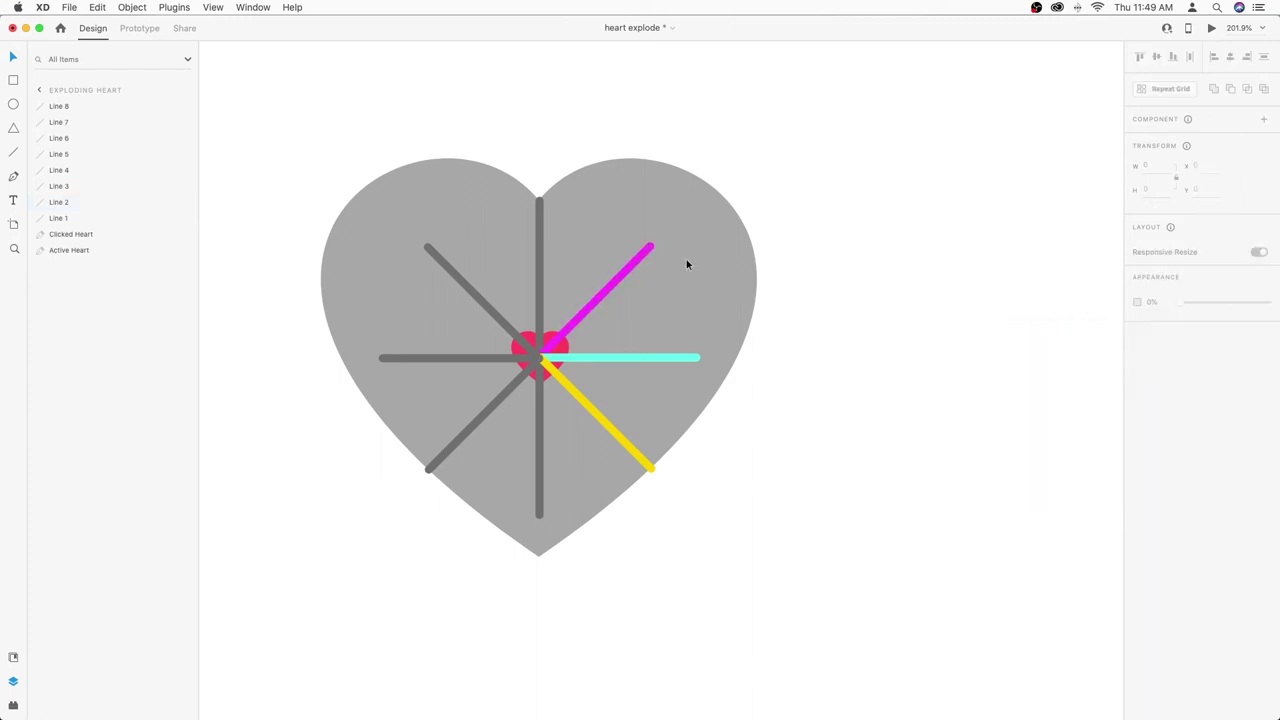
- Change the border color of the vertical line above the heart's center to light green
click(541, 258)
click(1157, 410)
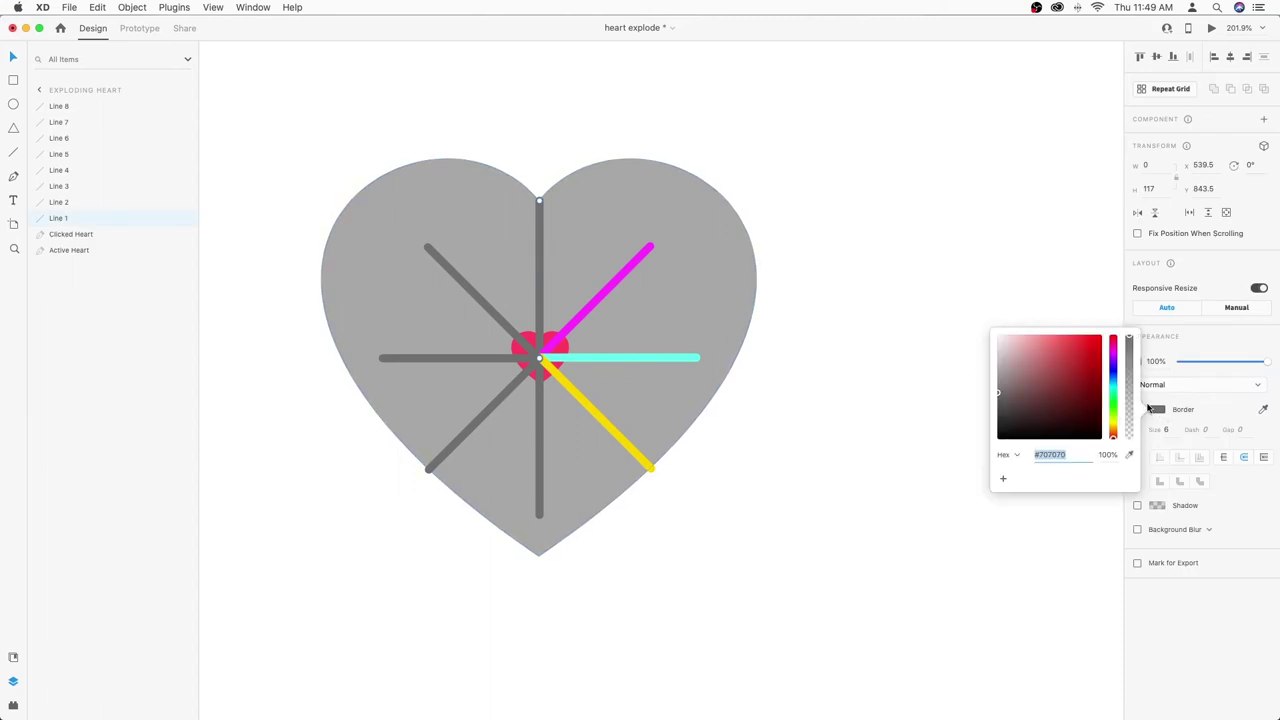
click(1116, 407)
drag(1045, 383, 1054, 331)
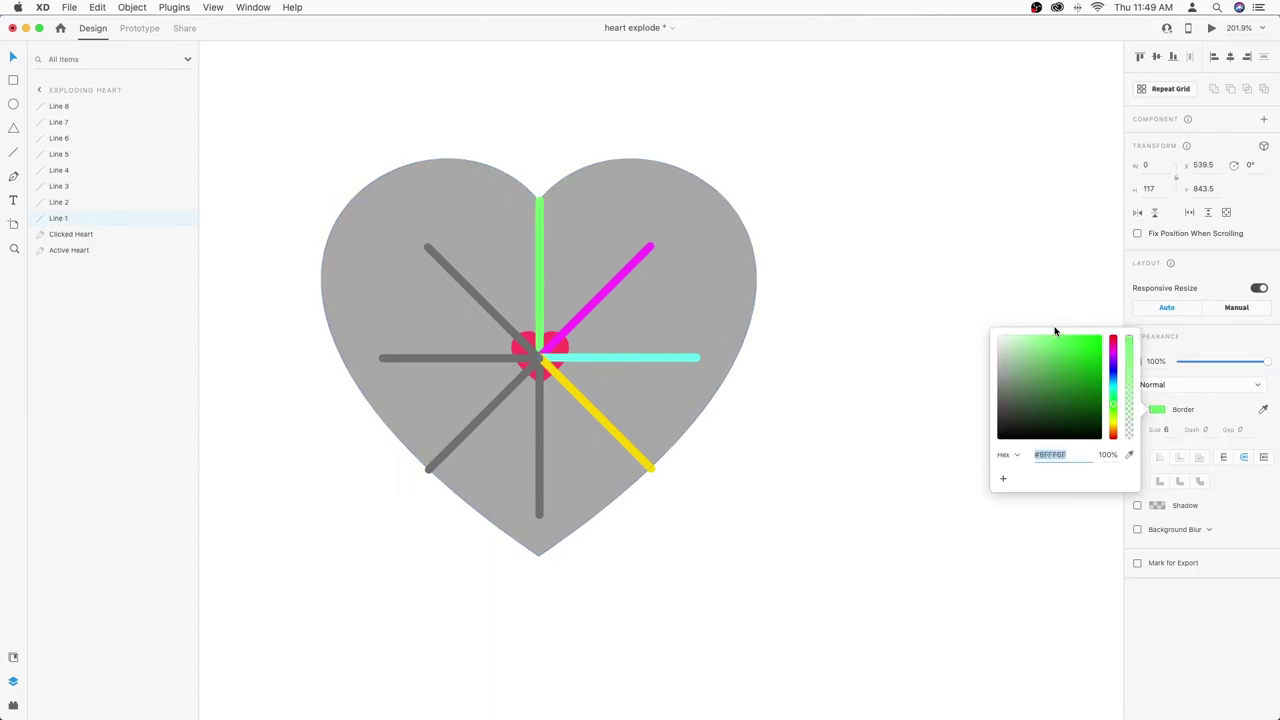
click(949, 317)
- Change the border color of the diagonal line in the heart's upper-left part to orange
click(497, 315)
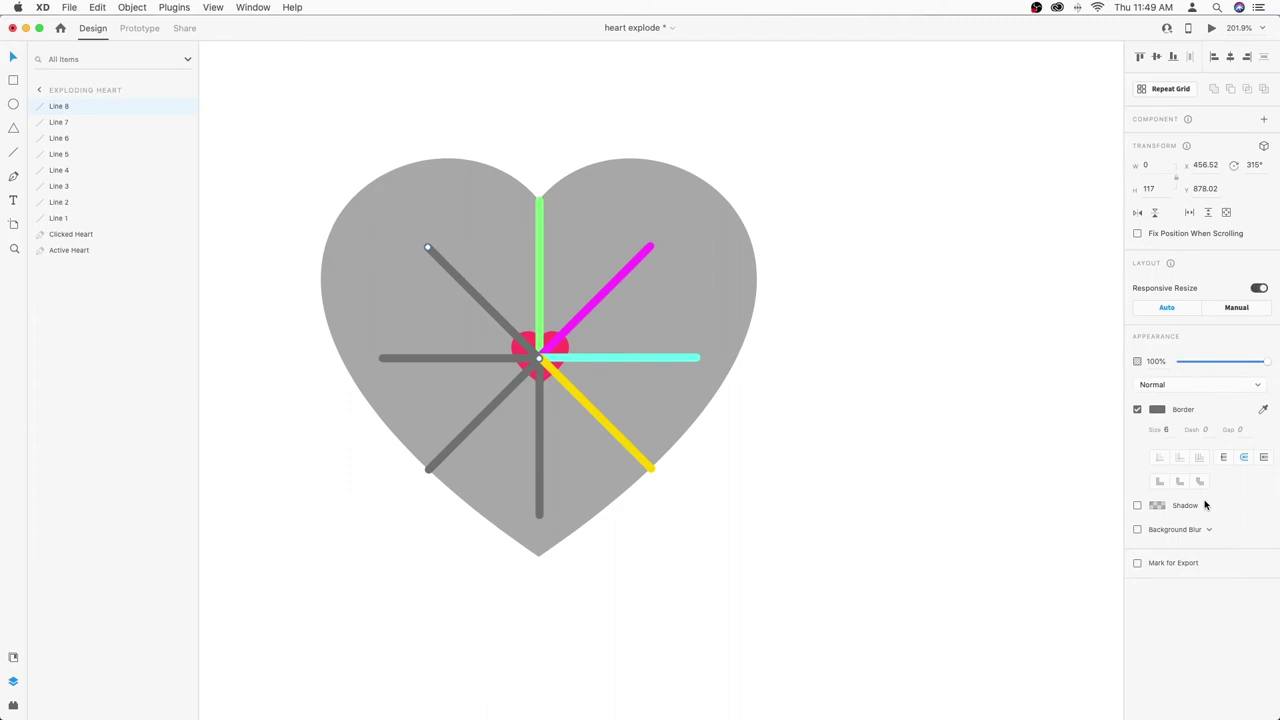
click(1157, 410)
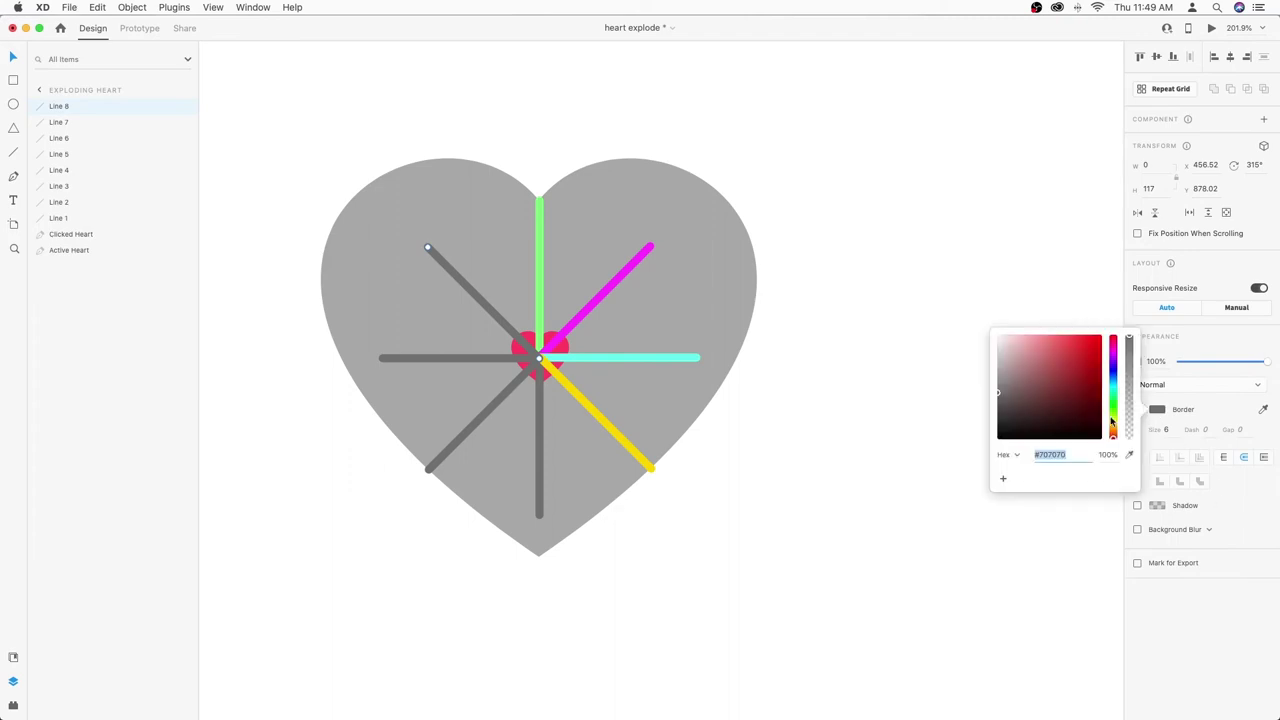
click(1114, 419)
drag(1114, 419, 1096, 322)
drag(1114, 432, 1113, 434)
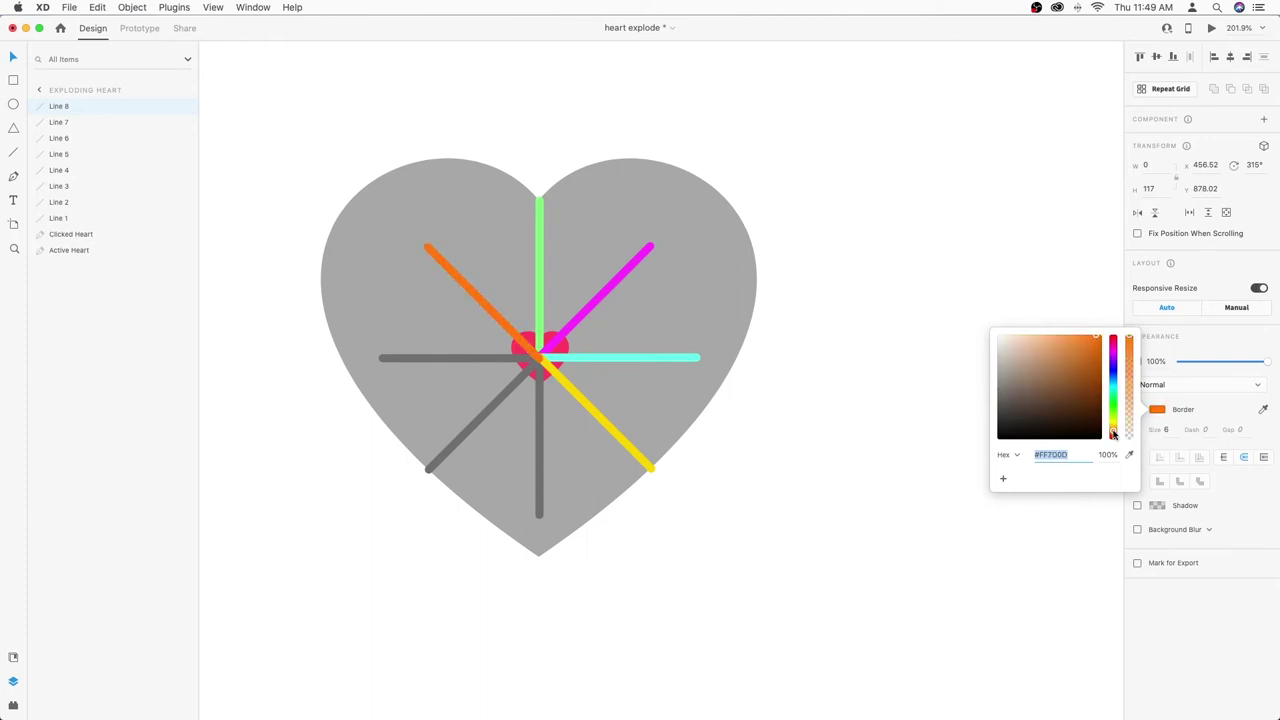
click(829, 404)
key(Escape)
- Change the border color of the horizontal line on the heart's left half to red
click(508, 358)
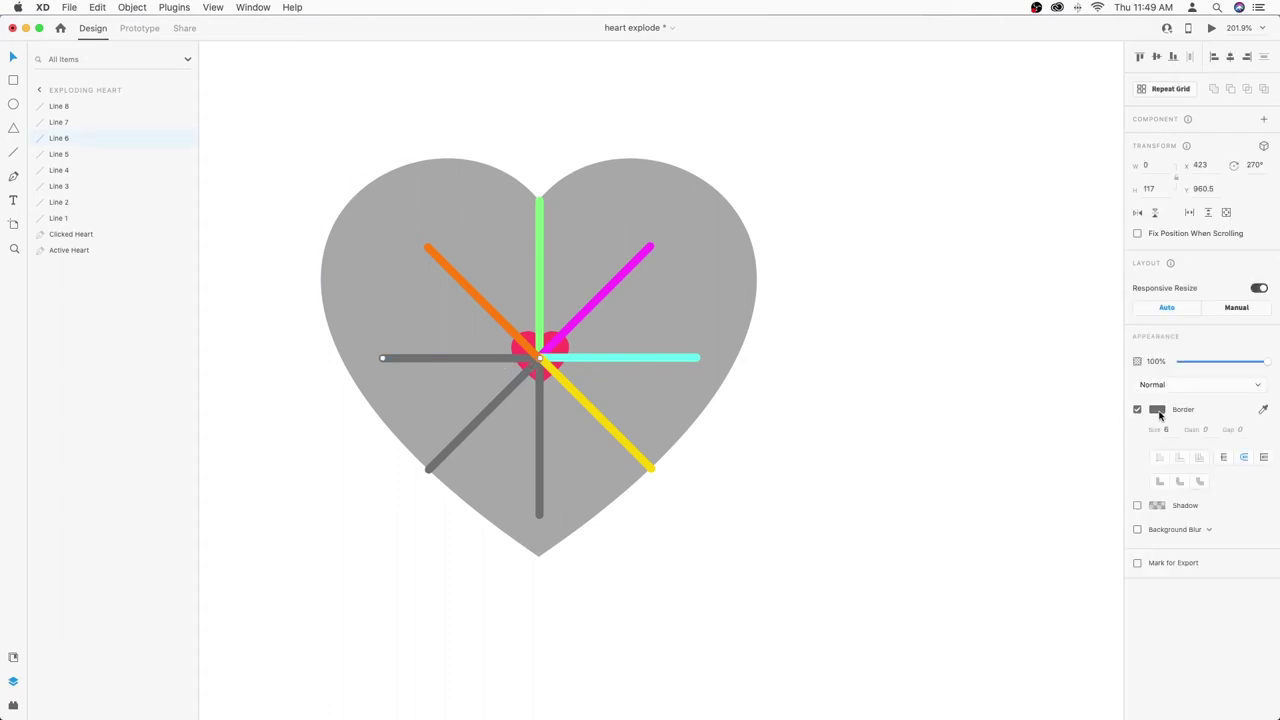
click(1157, 409)
drag(1094, 391, 1092, 330)
click(760, 410)
- Change the border color of the vertical line below the heart's center to bright blue
click(546, 436)
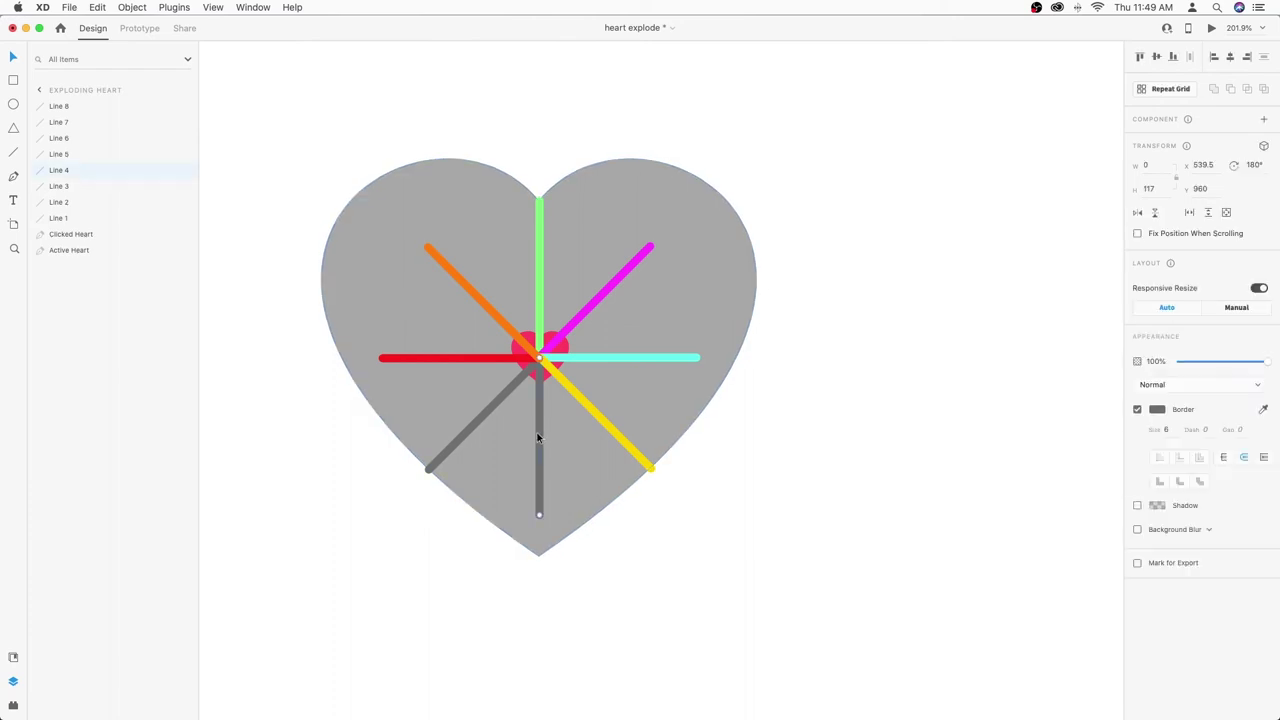
click(1157, 410)
drag(1114, 388, 1114, 376)
click(1084, 344)
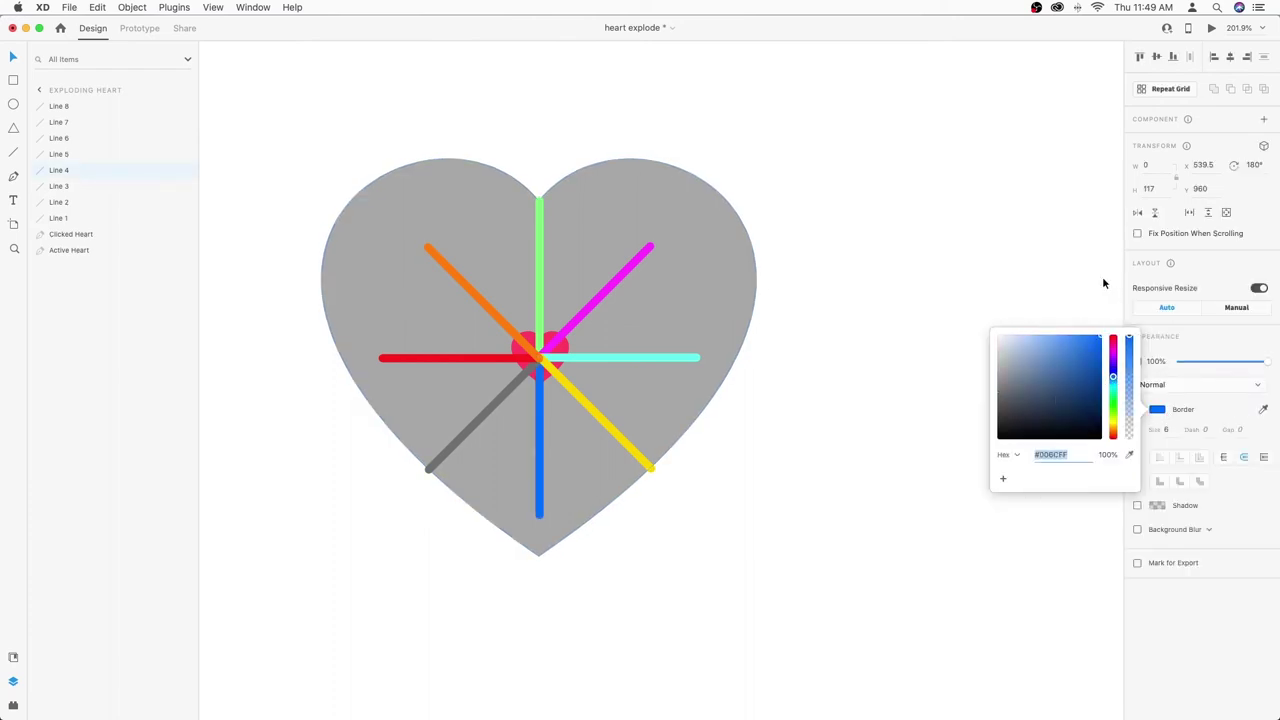
click(1044, 274)
- Change the border color of the diagonal line in the heart's lower-left part to purple
click(505, 395)
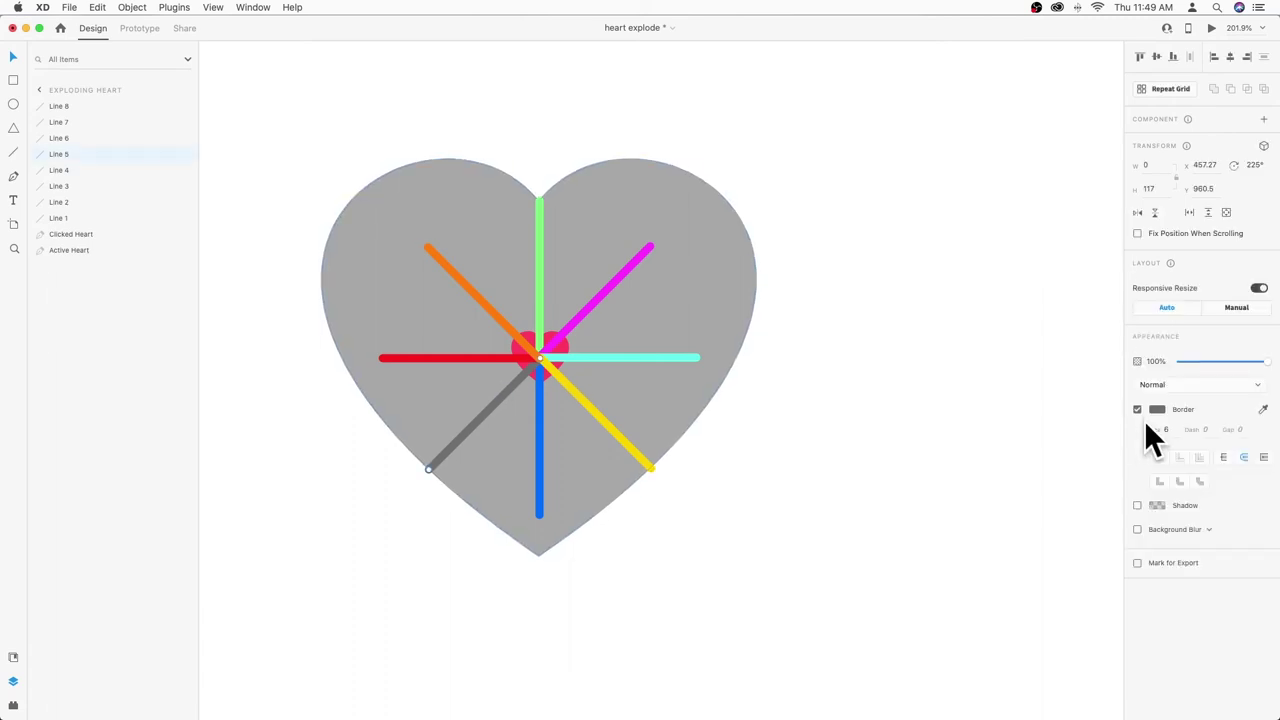
click(1157, 410)
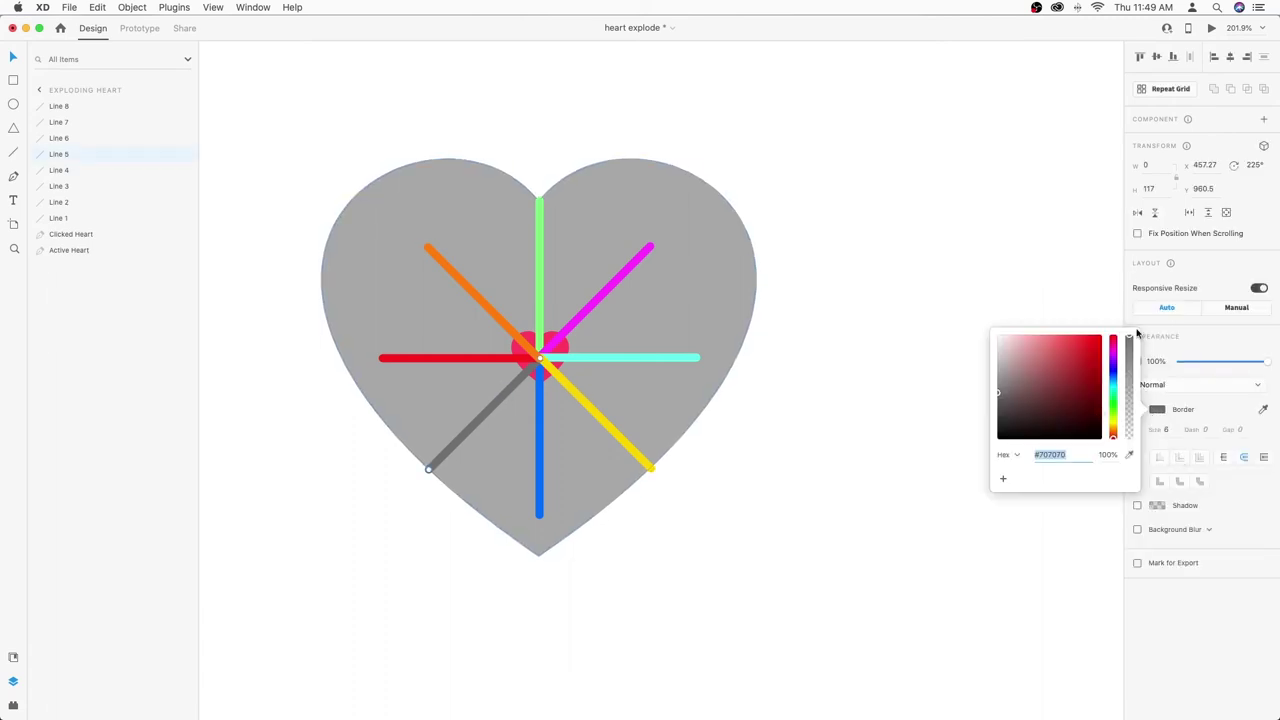
click(1114, 349)
mouse_move(1094, 368)
mouse_down()
mouse_move(1040, 328)
mouse_move(1068, 341)
mouse_move(1073, 368)
mouse_up()
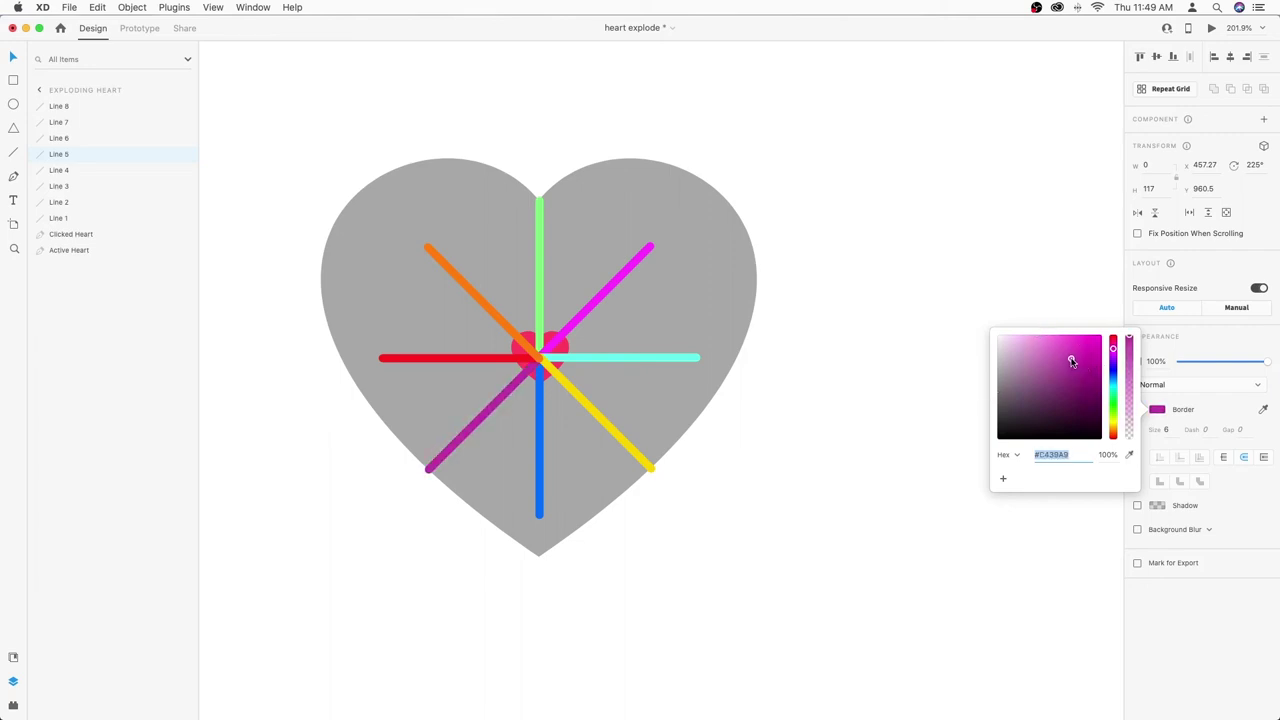
click(870, 332)
- Select all eight burst lines together and increase their border size to 23
click(657, 365)
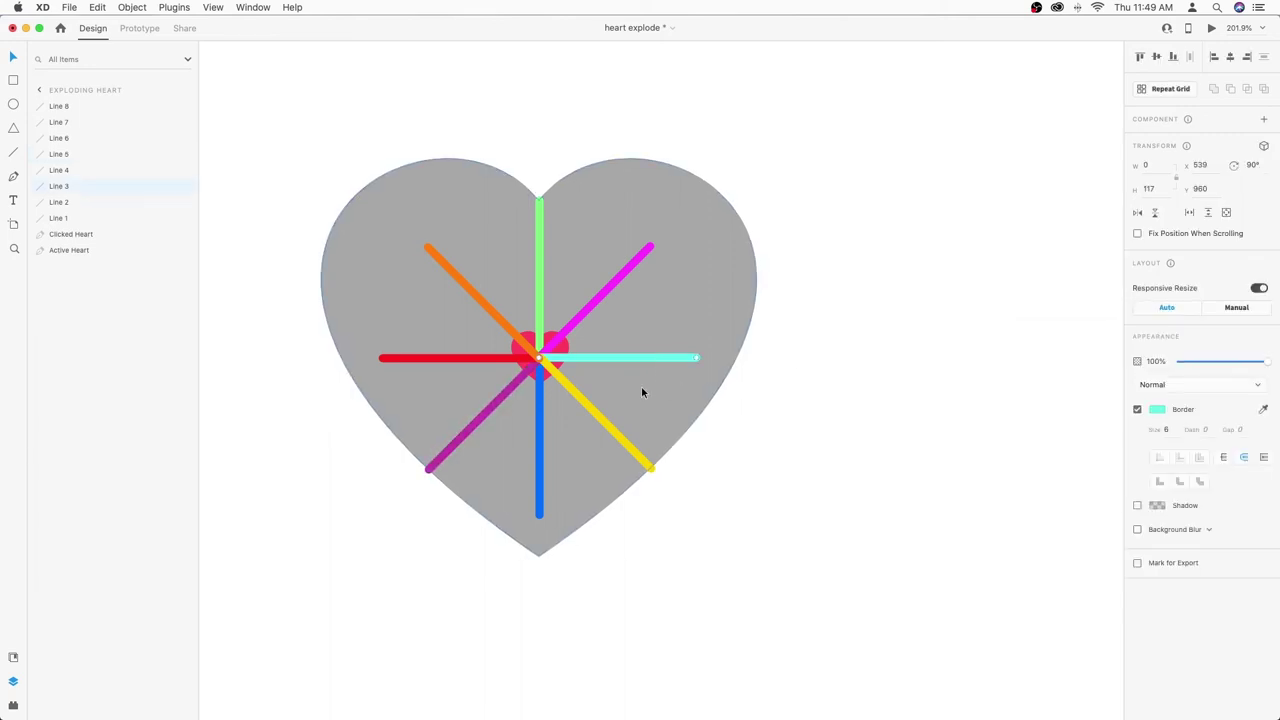
shift+click(606, 427)
shift+click(538, 441)
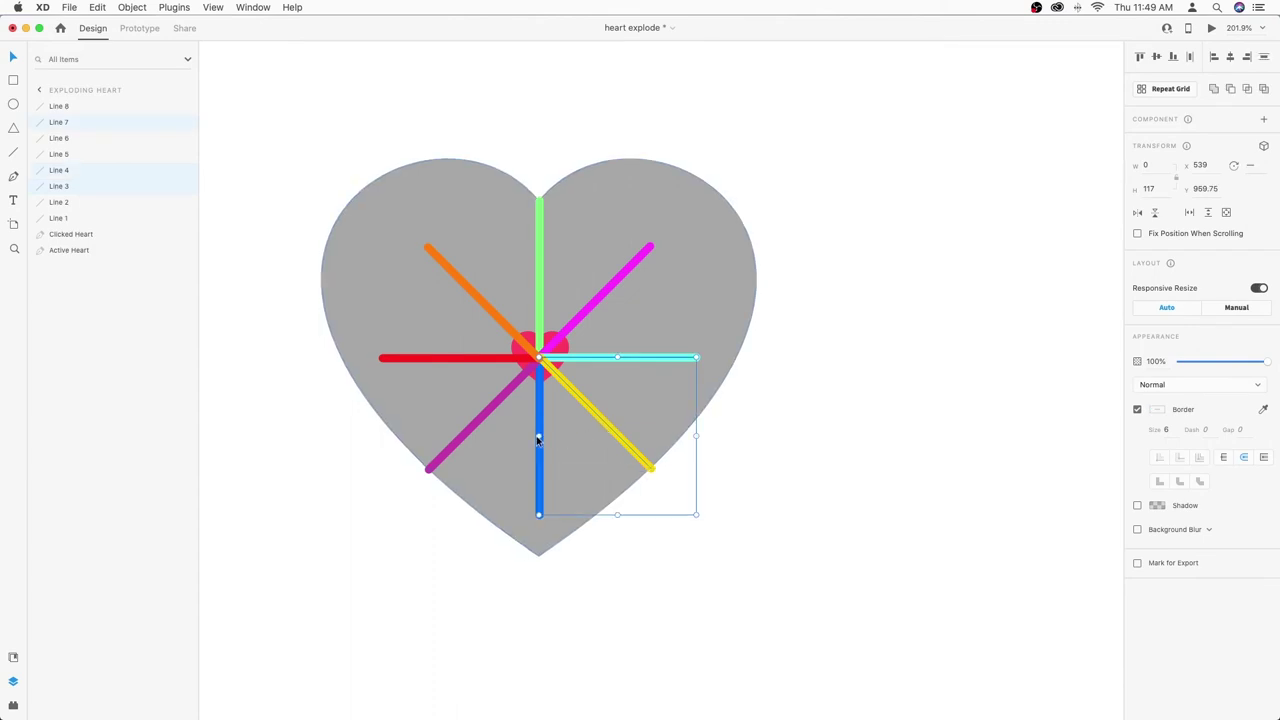
shift+click(482, 420)
shift+click(400, 363)
shift+click(488, 315)
shift+click(541, 289)
shift+click(606, 292)
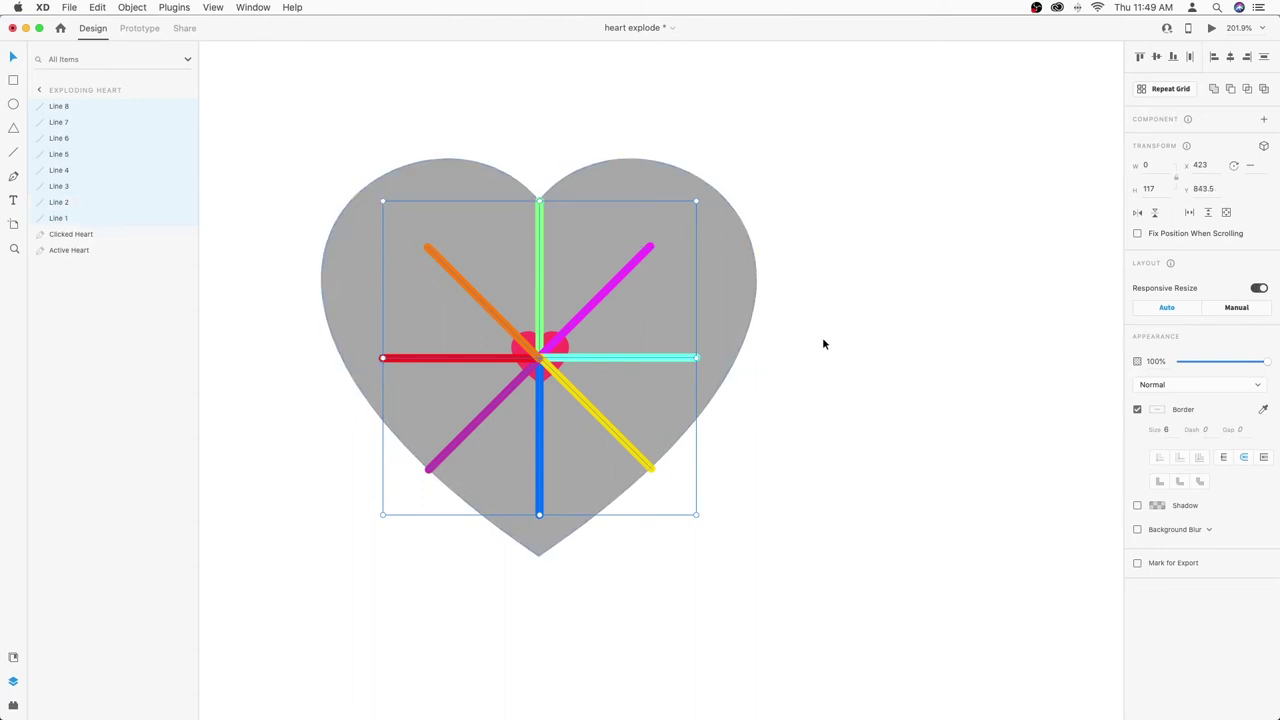
click(1170, 429)
key(Up)
key(Up)
key(Up)
key(Up)
key(Up)
key(Up)
key(Up)
key(Up)
key(Up)
key(Up)
key(Up)
key(Up)
key(Up)
key(Up)
key(Up)
key(Up)
key(Up)
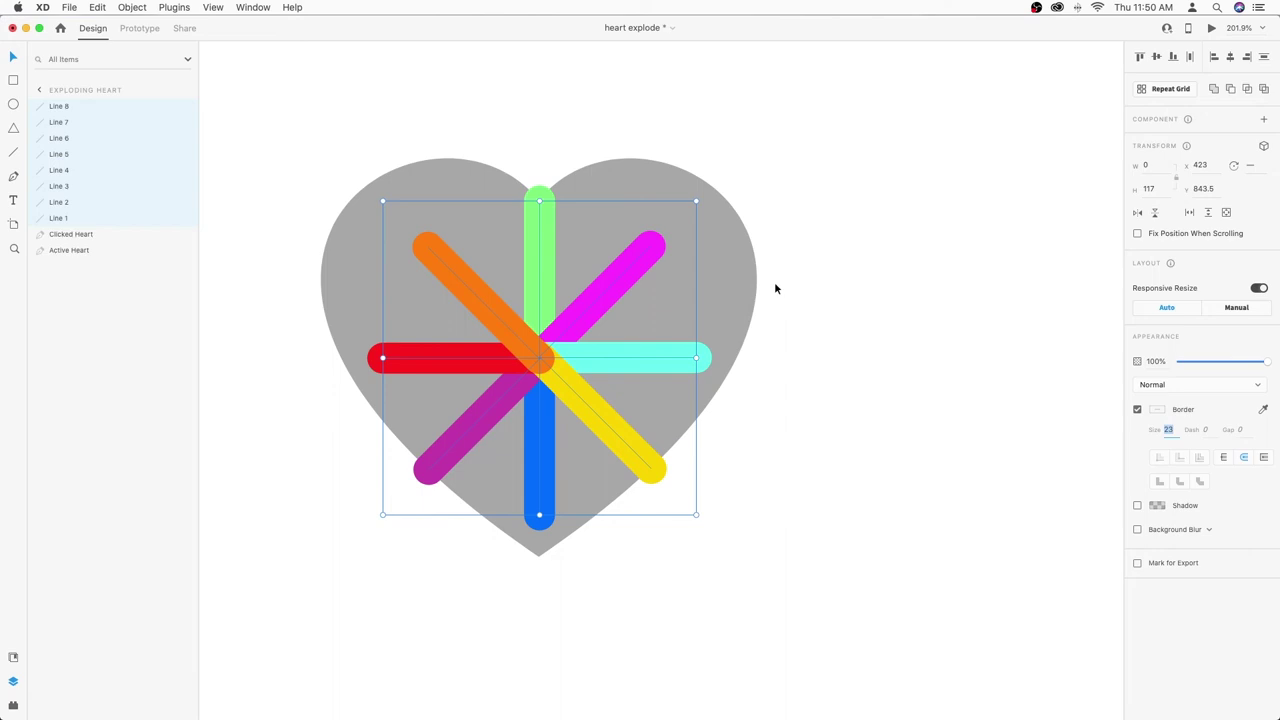
- Scale the eight-line burst down around its center until each line is about 69 long, and group the lines
drag(697, 202, 645, 266)
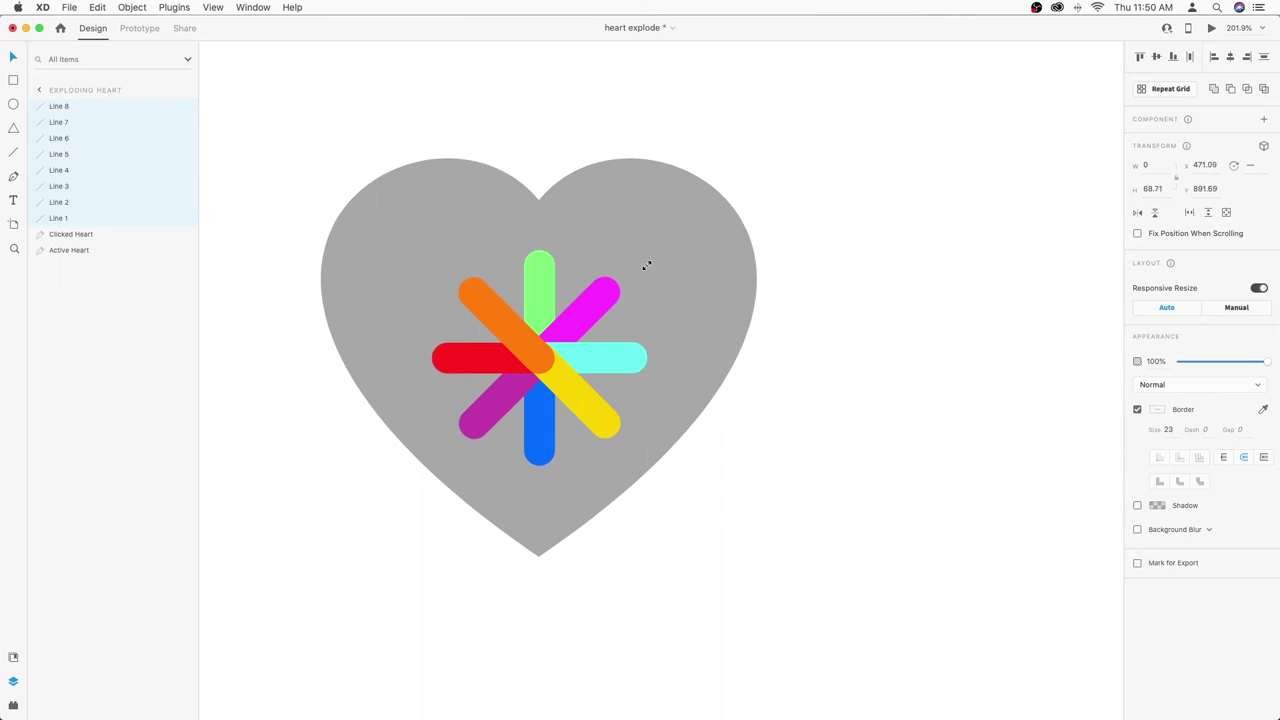
right_click(572, 326)
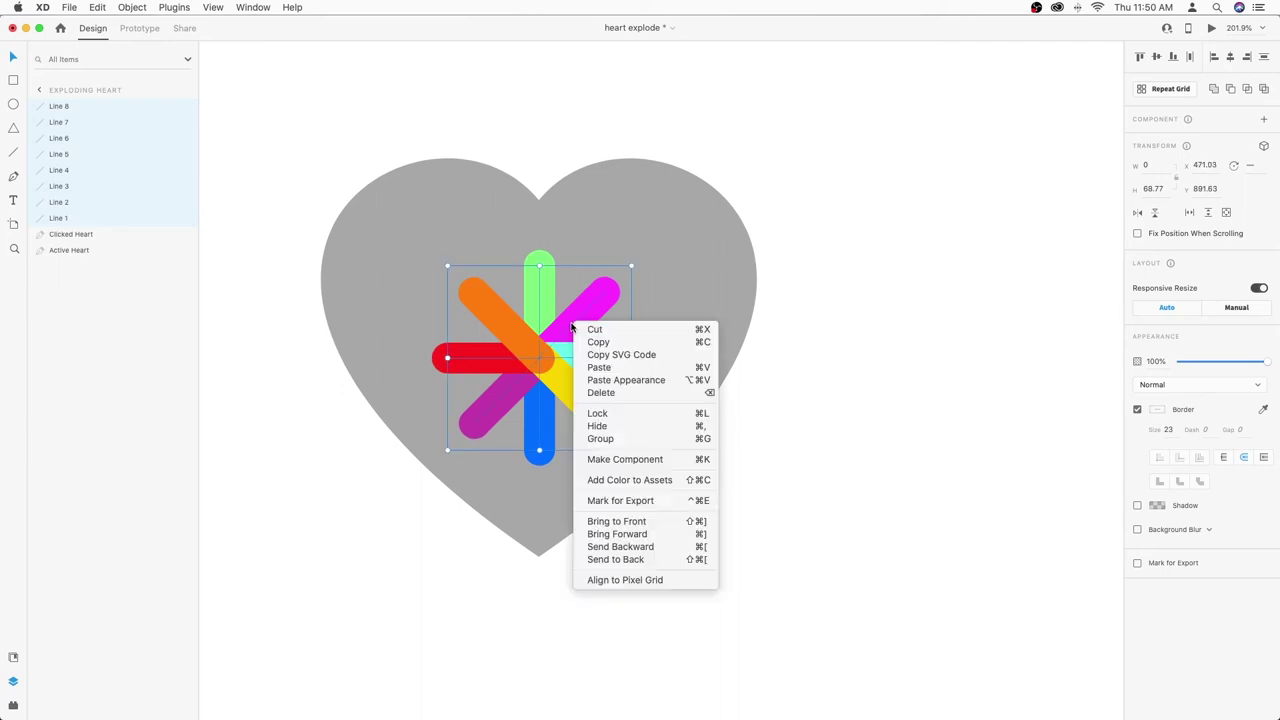
click(629, 441)
- Rename the group of burst lines as Blast Elements
double_click(55, 107)
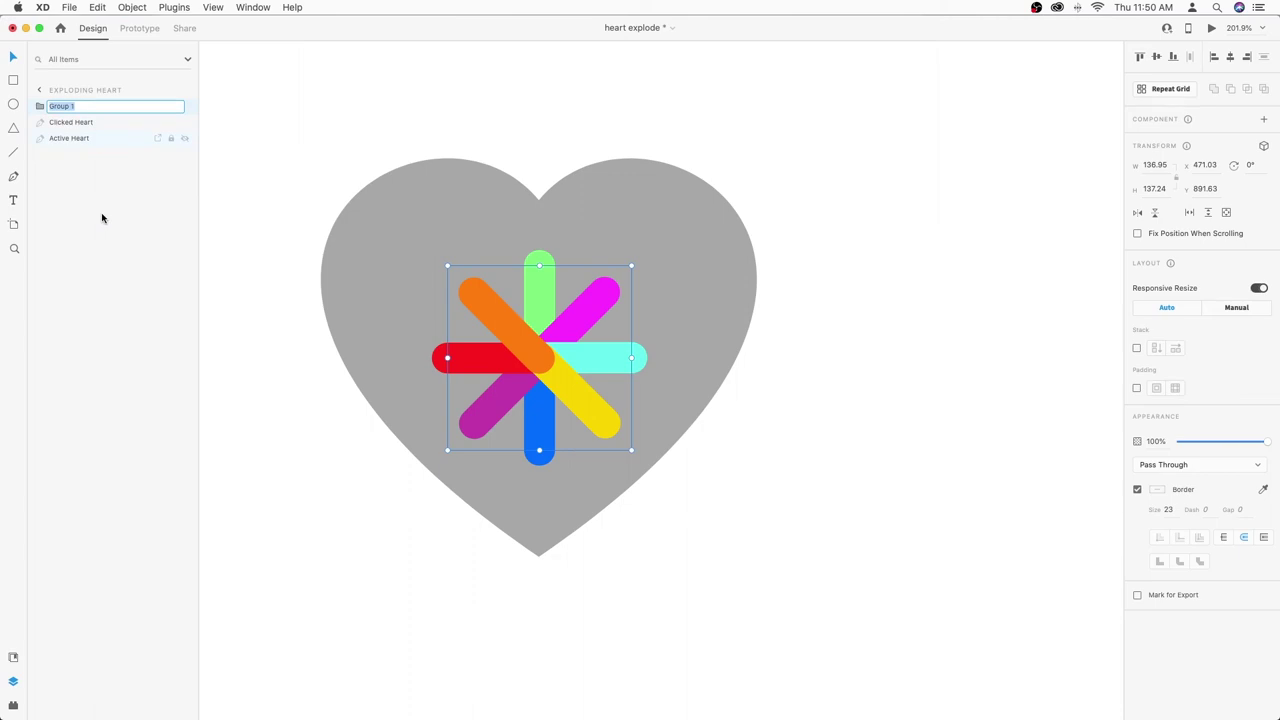
text(Blast Elements)
key(Return)
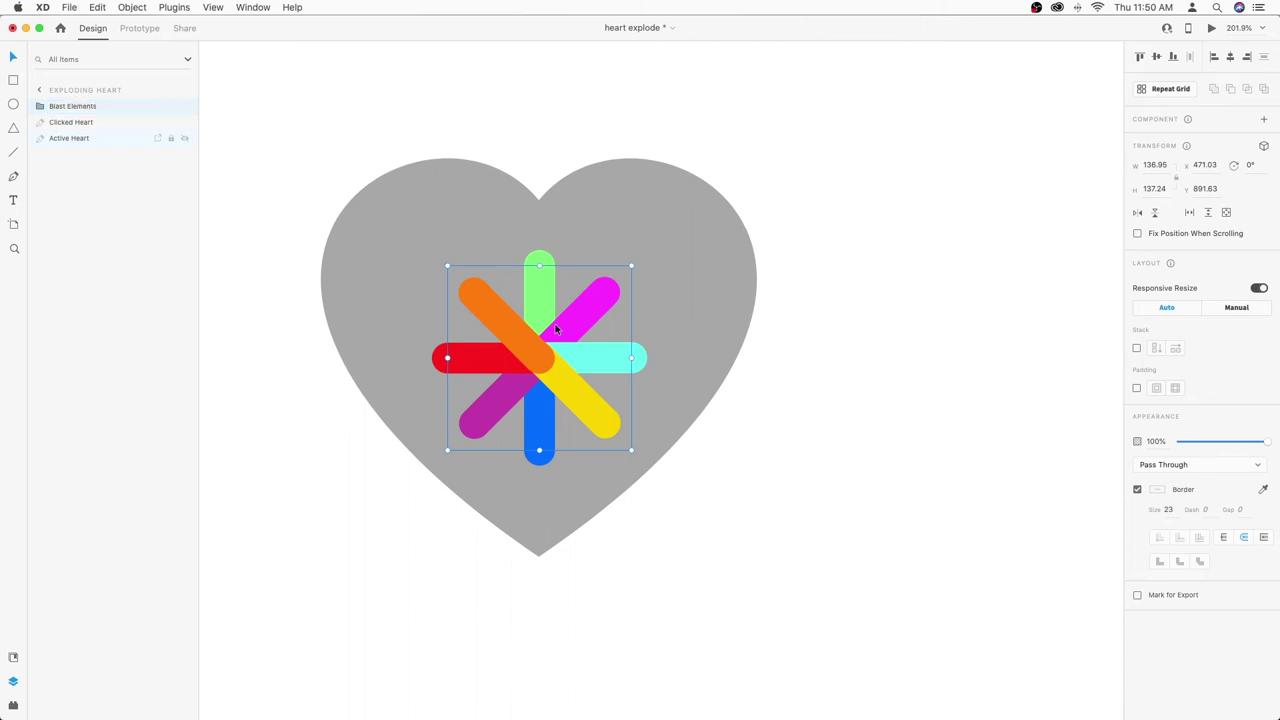
click(710, 461)
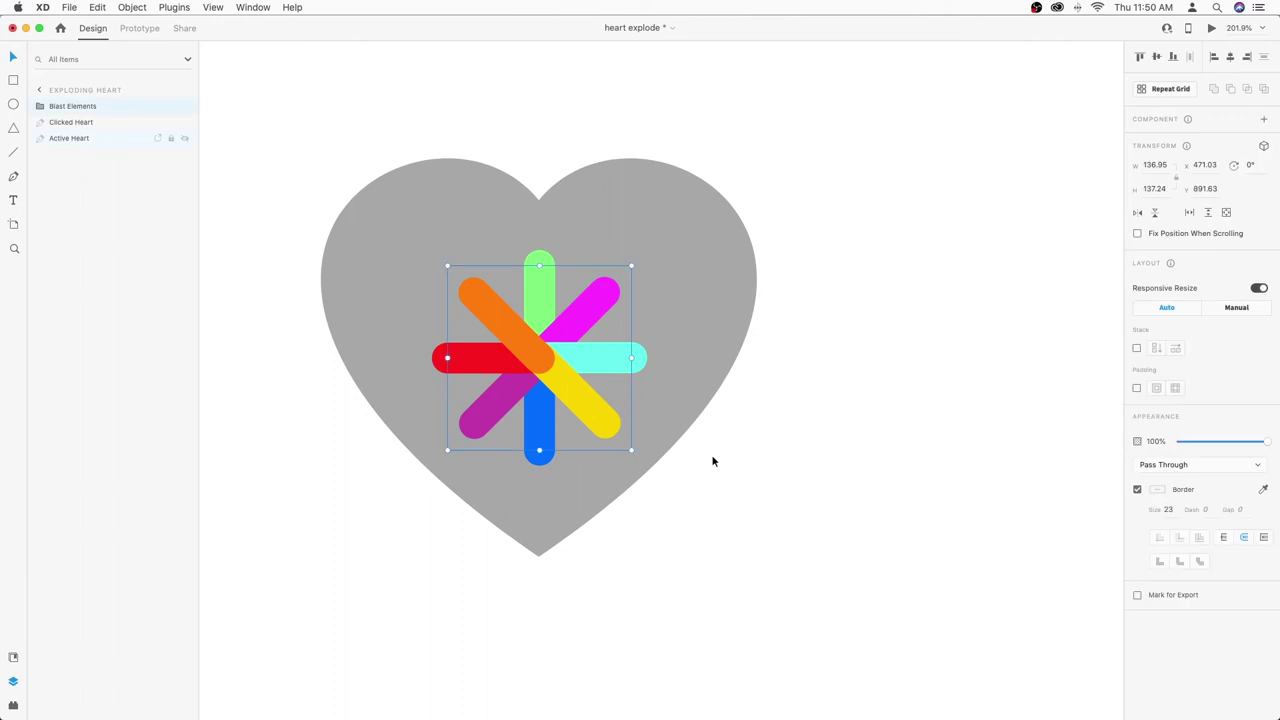
click(711, 457)
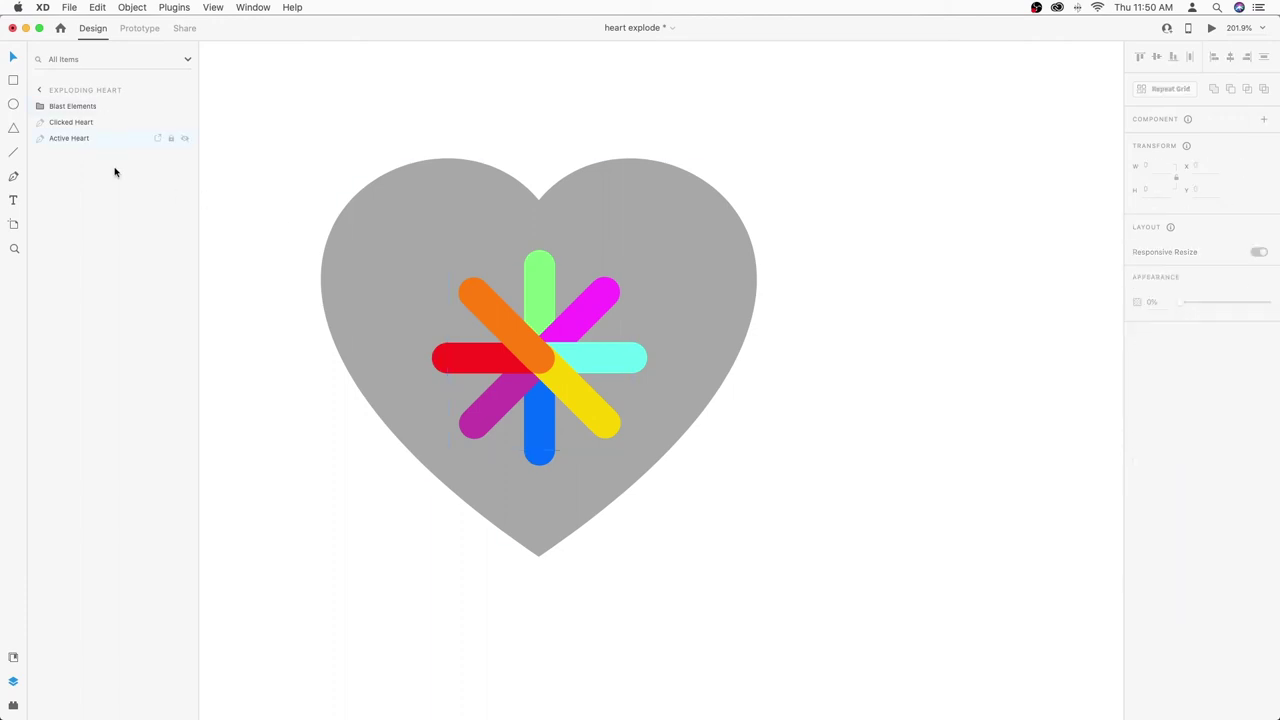
- Draw a 106 × 106 circle over the burst, remove its fill and color its border pink
click(13, 106)
drag(472, 259, 618, 438)
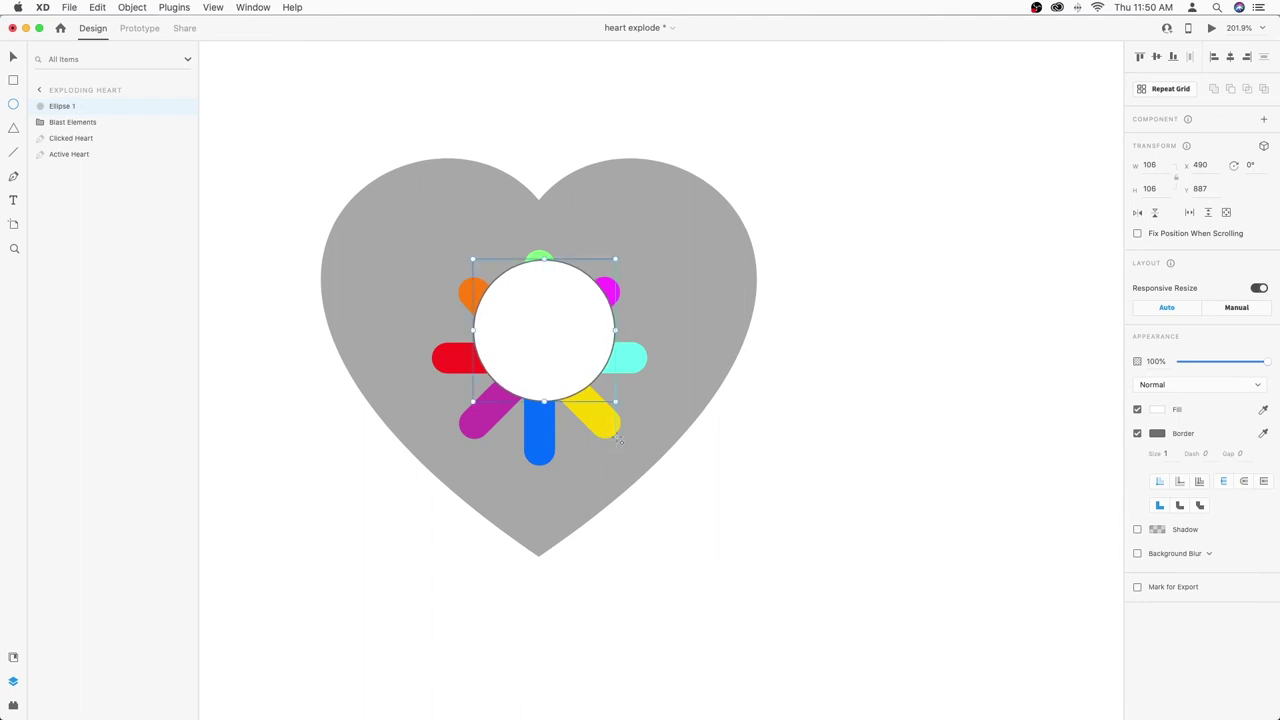
click(1137, 410)
click(1157, 433)
drag(1080, 411, 1114, 367)
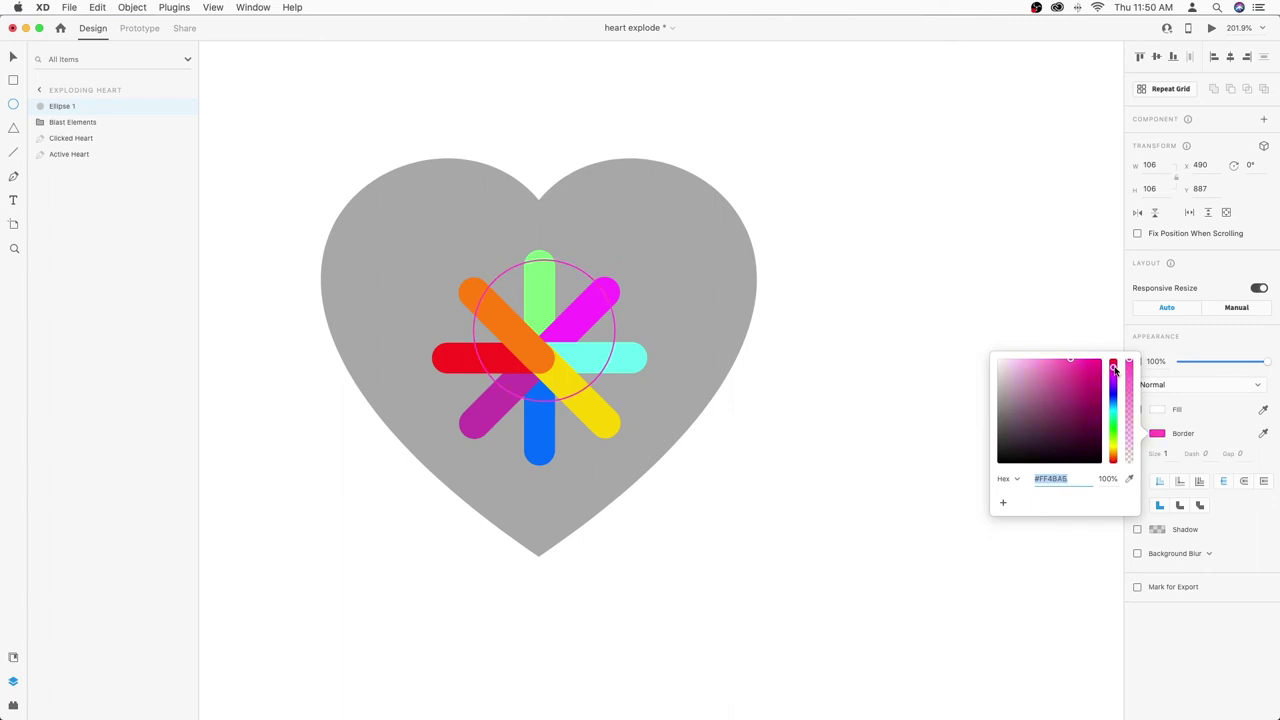
- Thicken the circle's border to size 31 and change its color to crimson pink #FF0766
click(1168, 453)
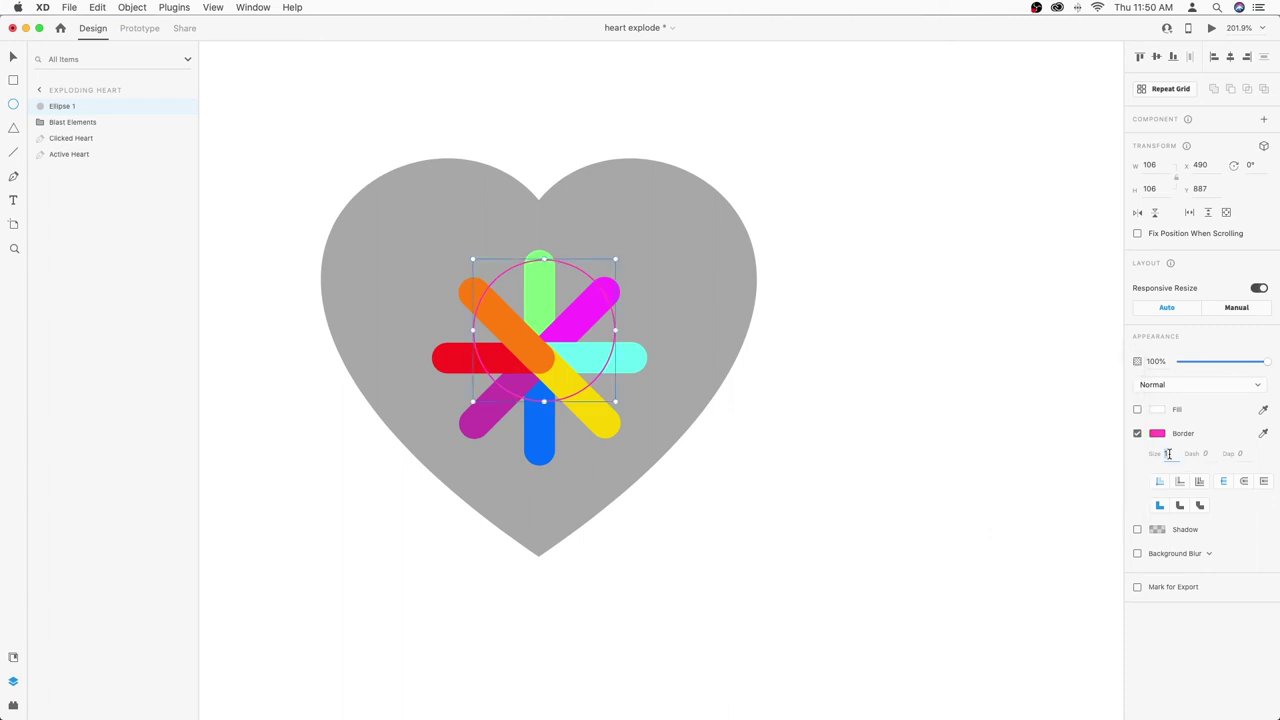
key(shift+Up)
key(shift+Up)
key(shift+Up)
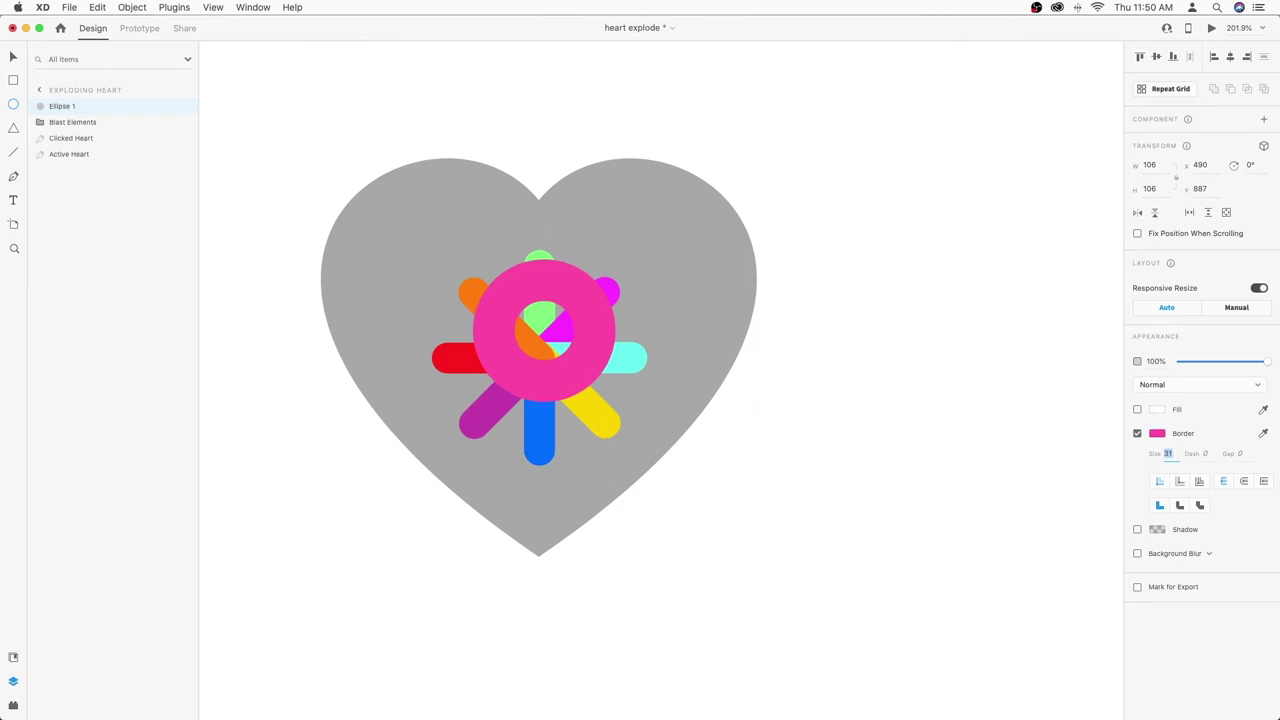
click(1157, 433)
drag(1099, 386, 1100, 349)
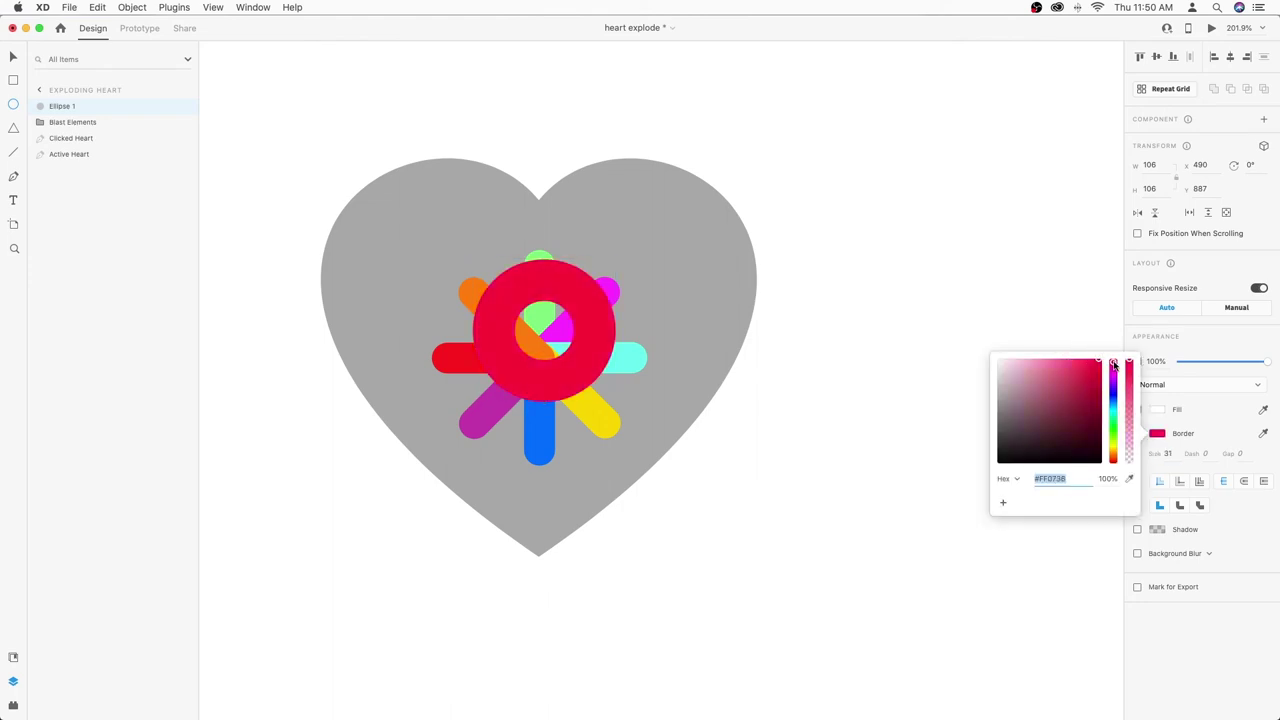
click(1113, 370)
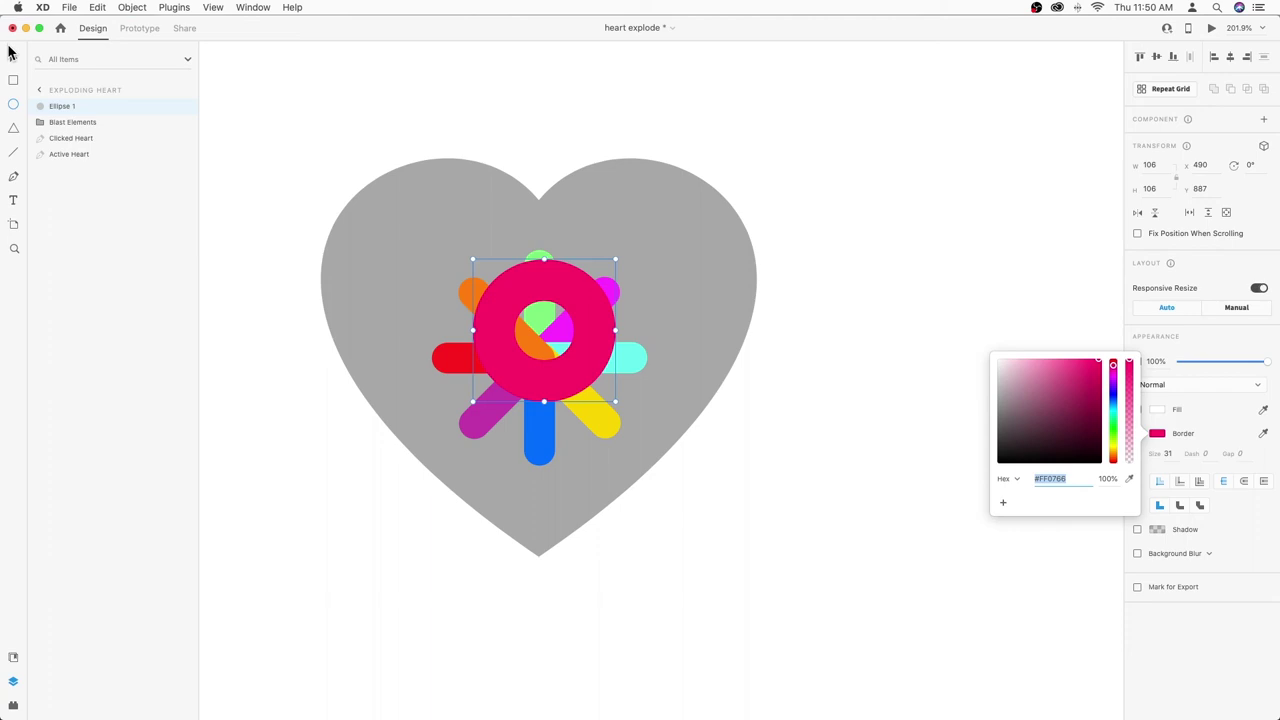
- Move the pink ring to X 487, Y 907 so it is centered on the burst
click(12, 56)
drag(578, 376, 572, 403)
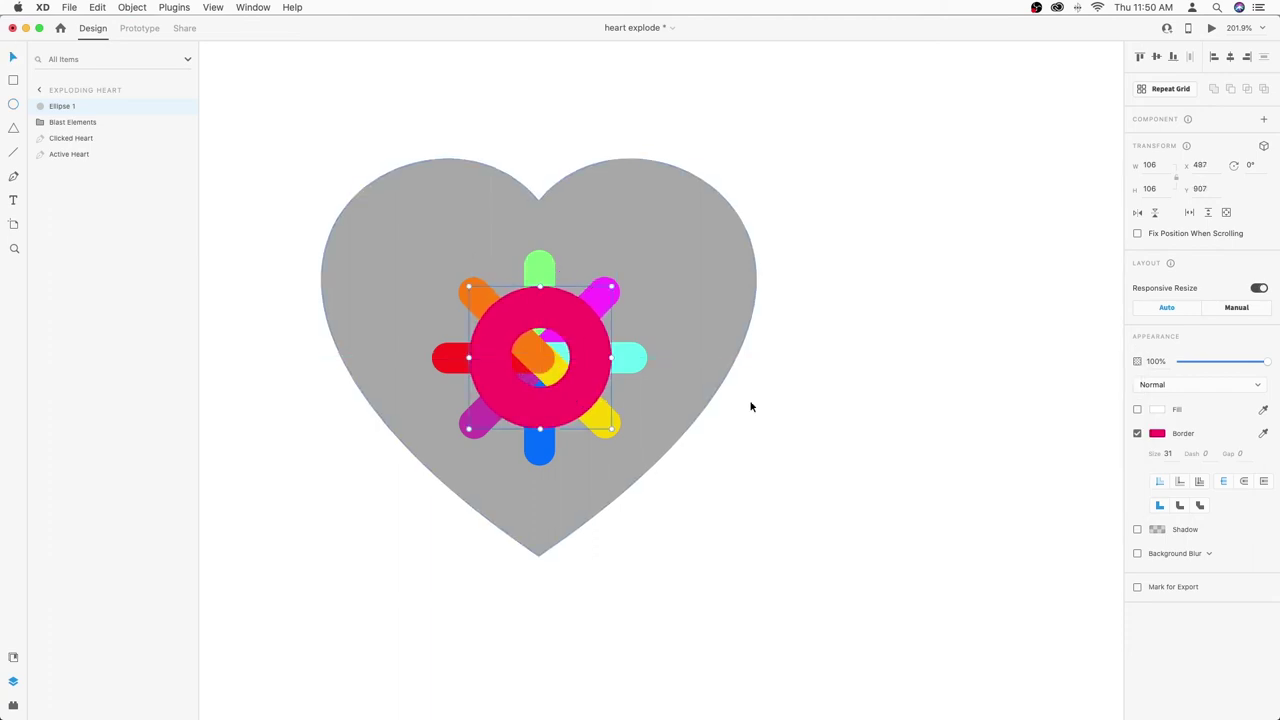
click(781, 413)
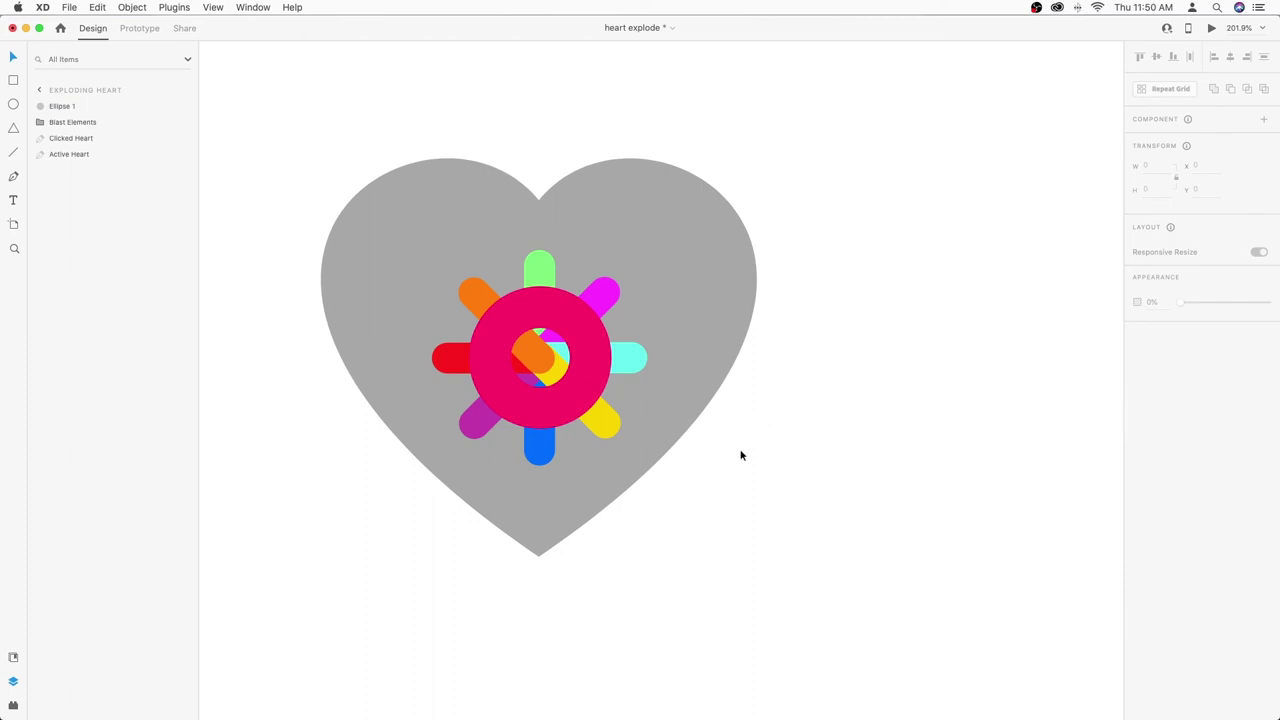
- Rename the ring's layer as Blast Ring
click(60, 111)
double_click(62, 108)
text(Blast Ring)
key(Return)
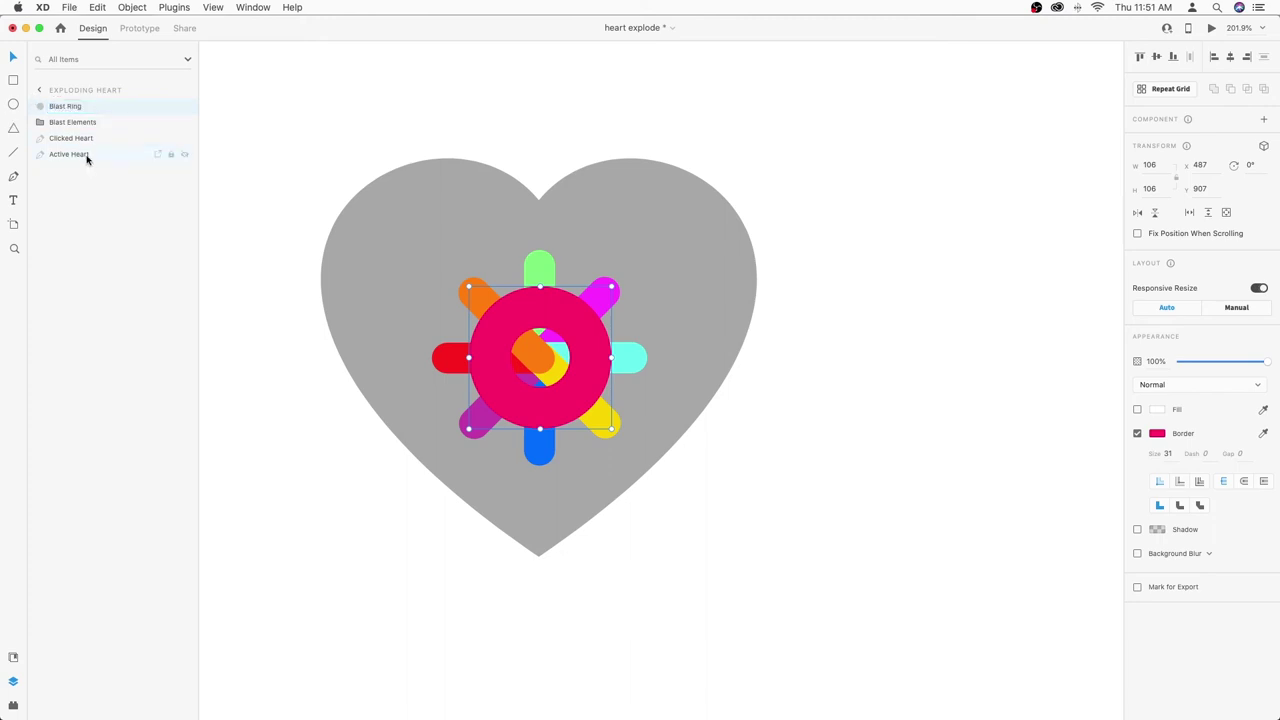
click(260, 403)
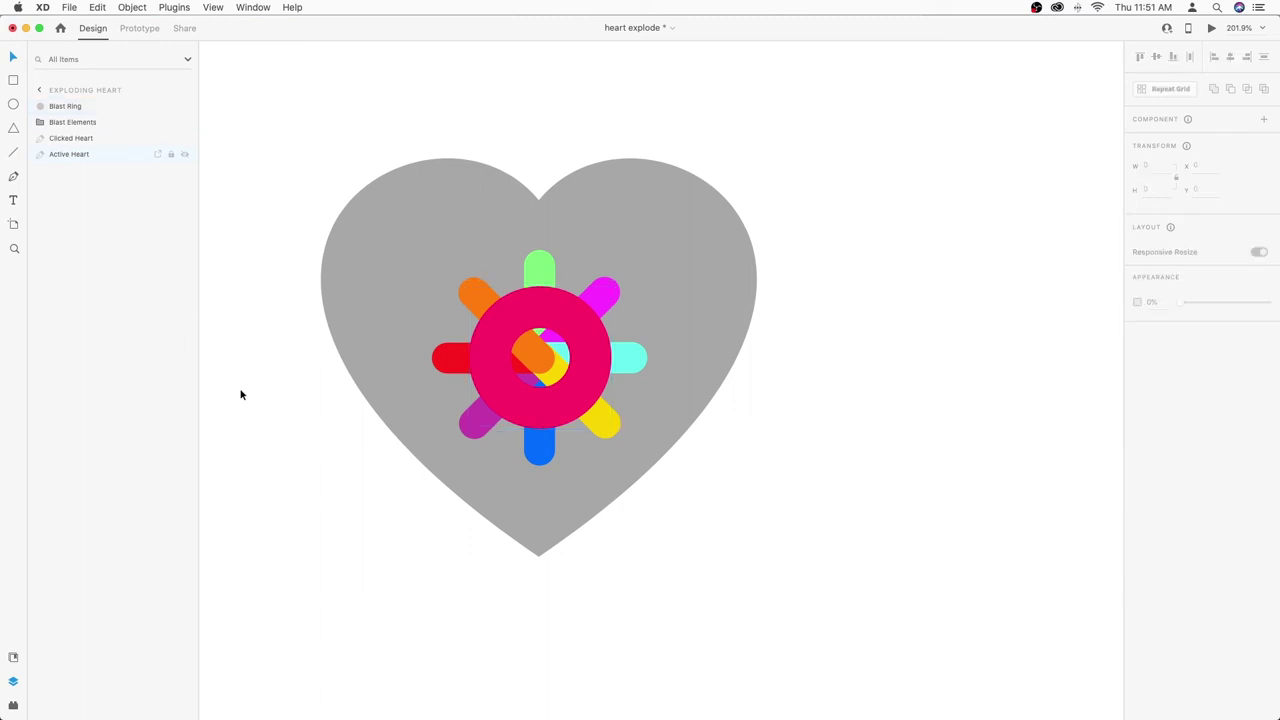
- Move the Active Heart layer to the top of the layer stack, above Blast Ring
click(587, 206)
drag(78, 156, 80, 105)
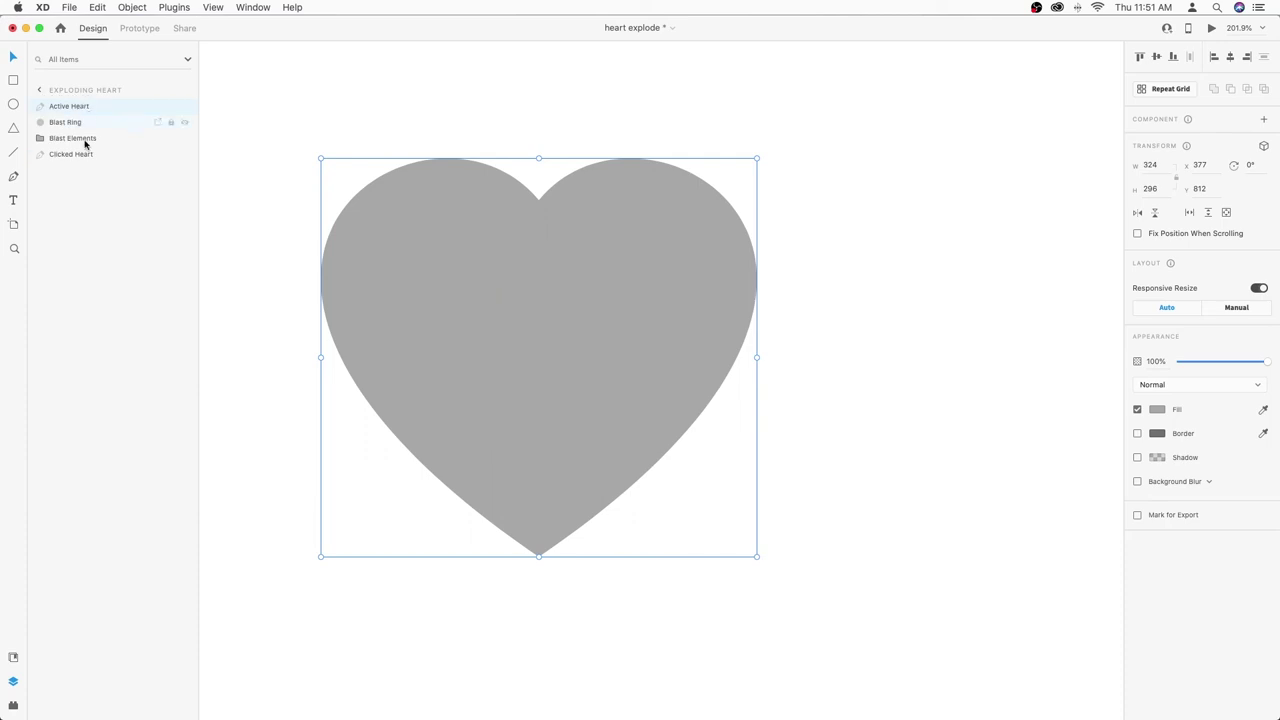
- Select the Active Heart, Blast Ring, Blast Elements and Clicked Heart together and turn them into one component
click(250, 283)
click(58, 92)
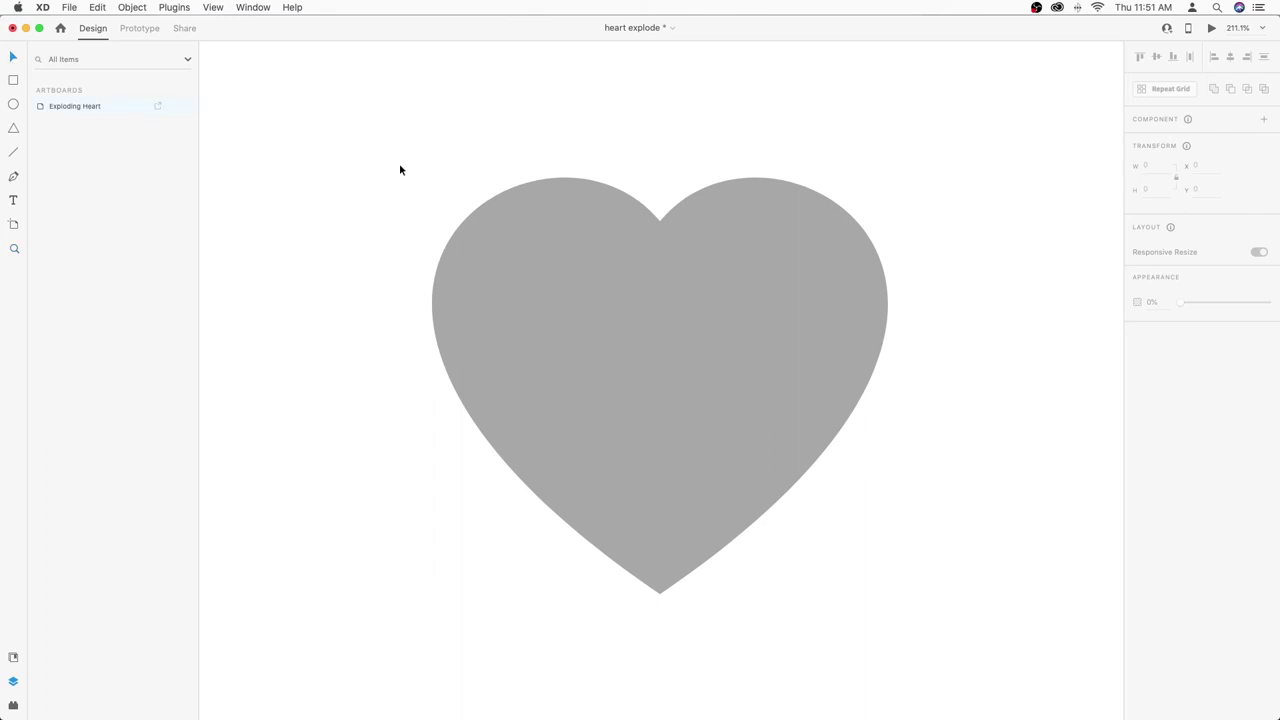
drag(349, 113, 1021, 663)
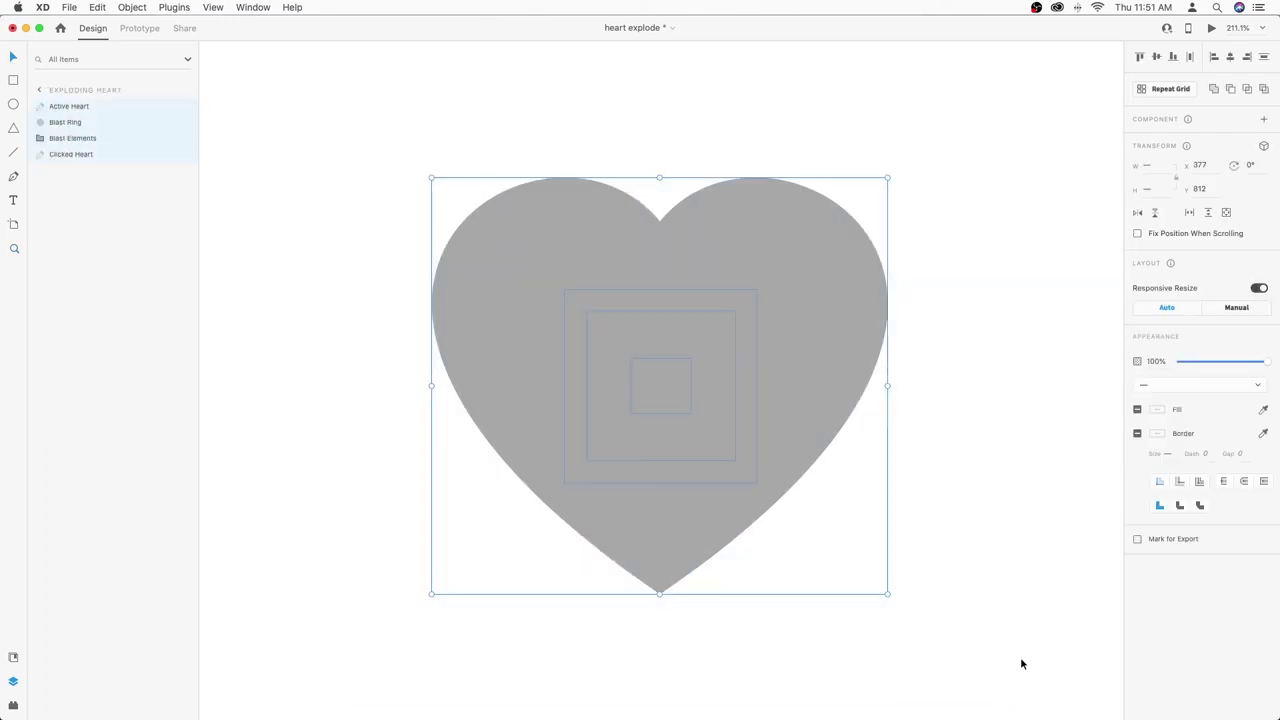
click(1265, 121)
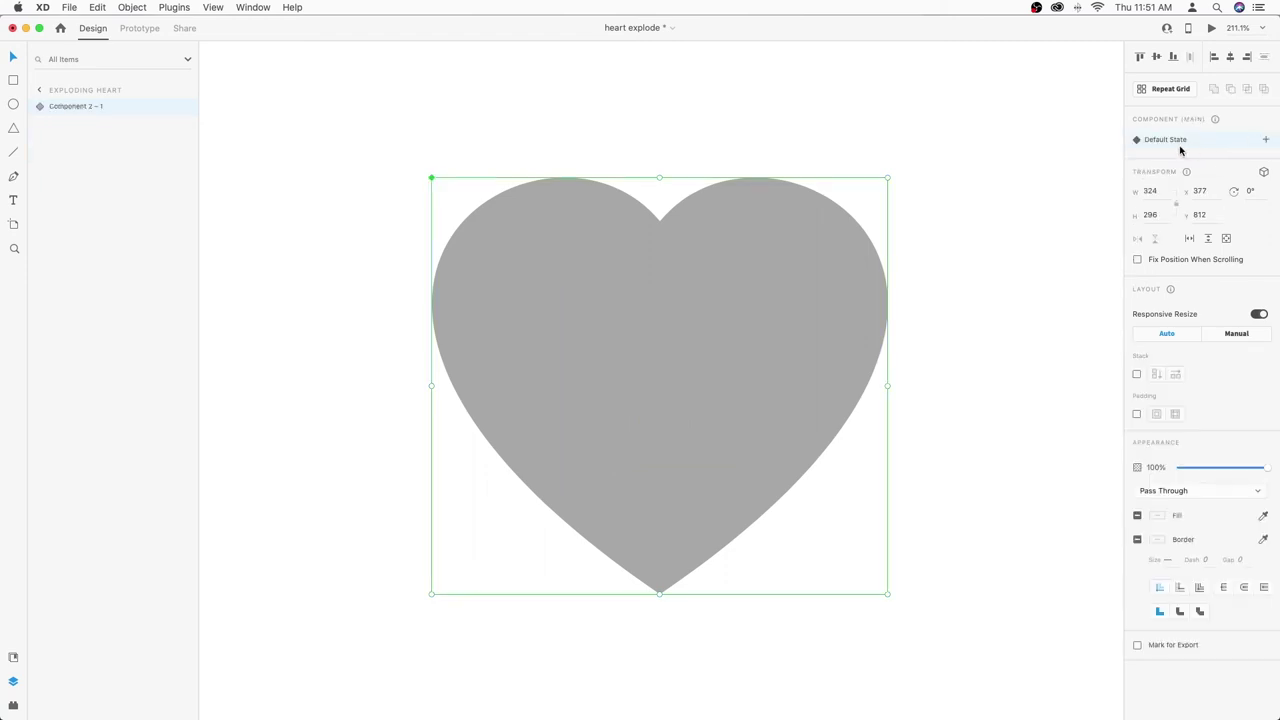
- Add a new state to the heart component and name it Explode
click(1267, 140)
click(1185, 148)
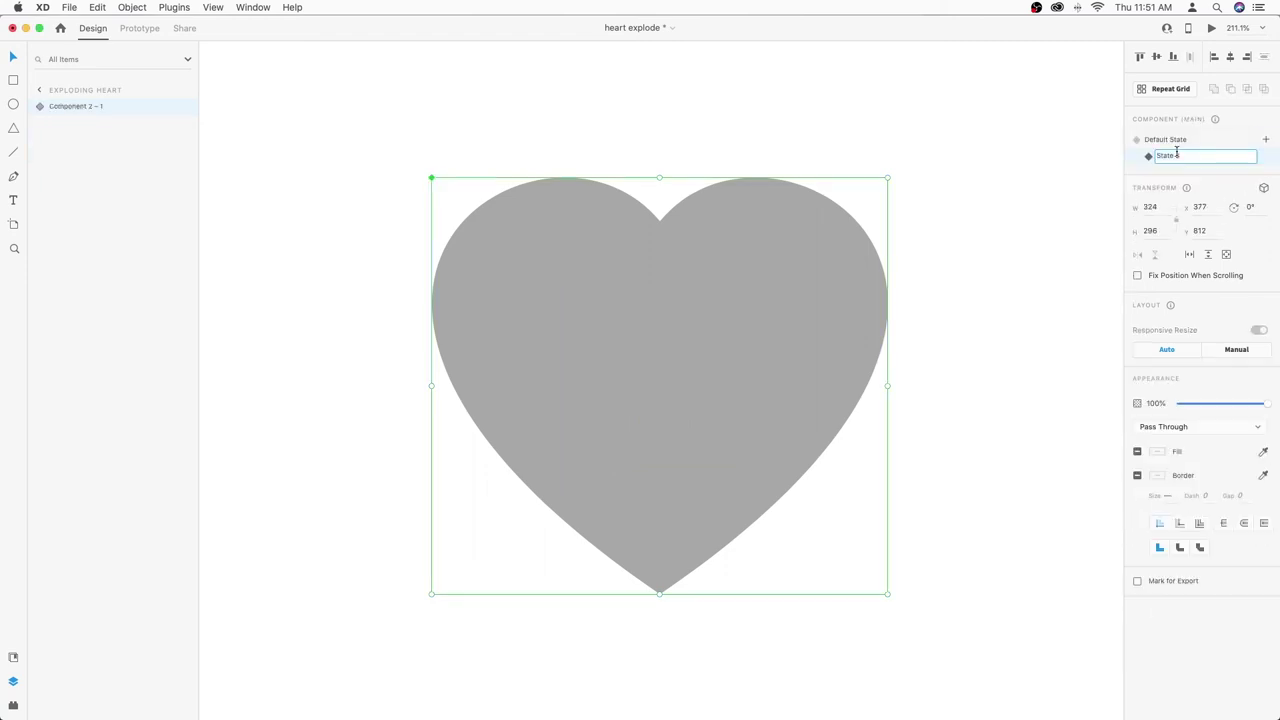
text(Explode)
key(Return)
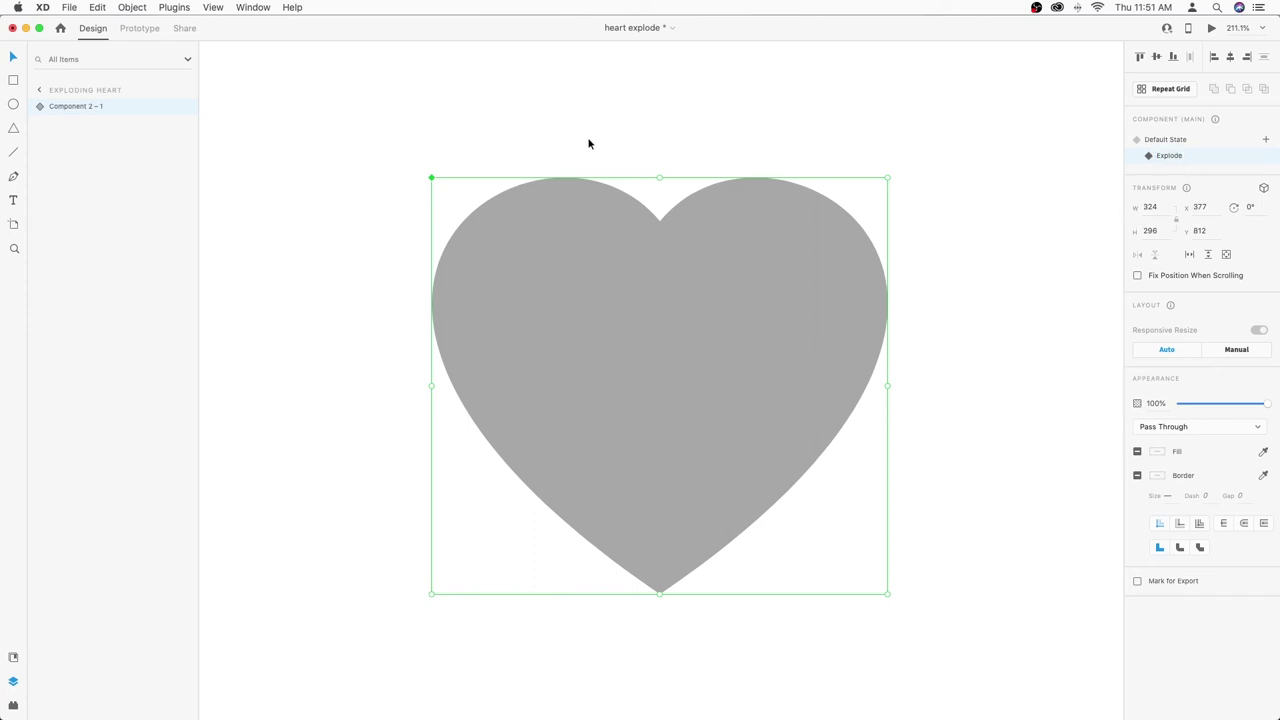
- In the Explode state, enlarge the Clicked Heart from its center to about 322 × 294, nearly matching the gray heart
click(40, 107)
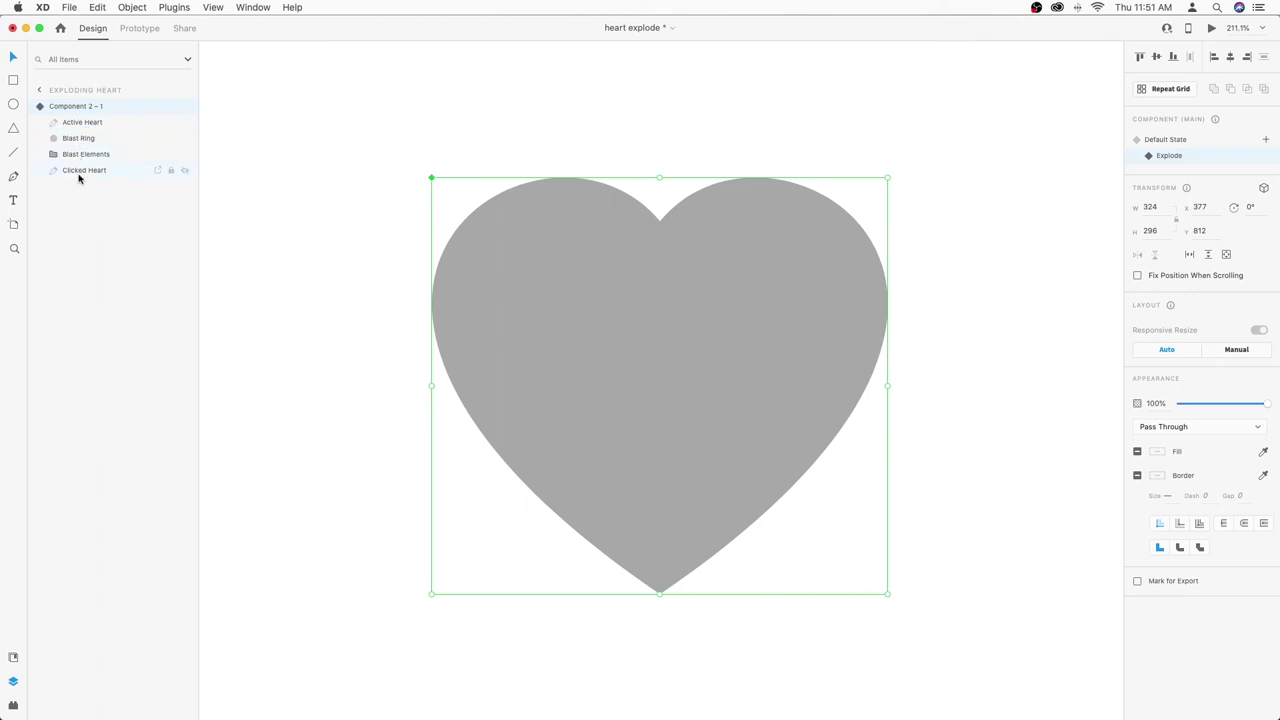
click(80, 174)
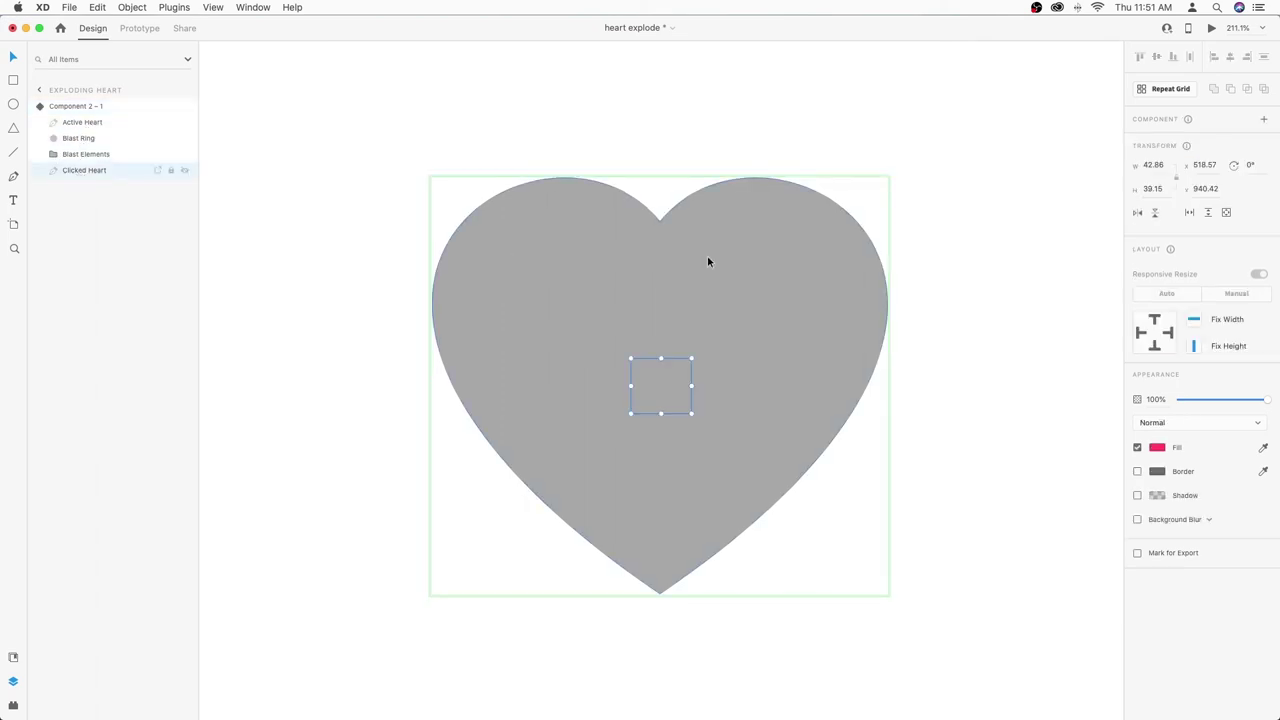
drag(691, 359, 954, 178)
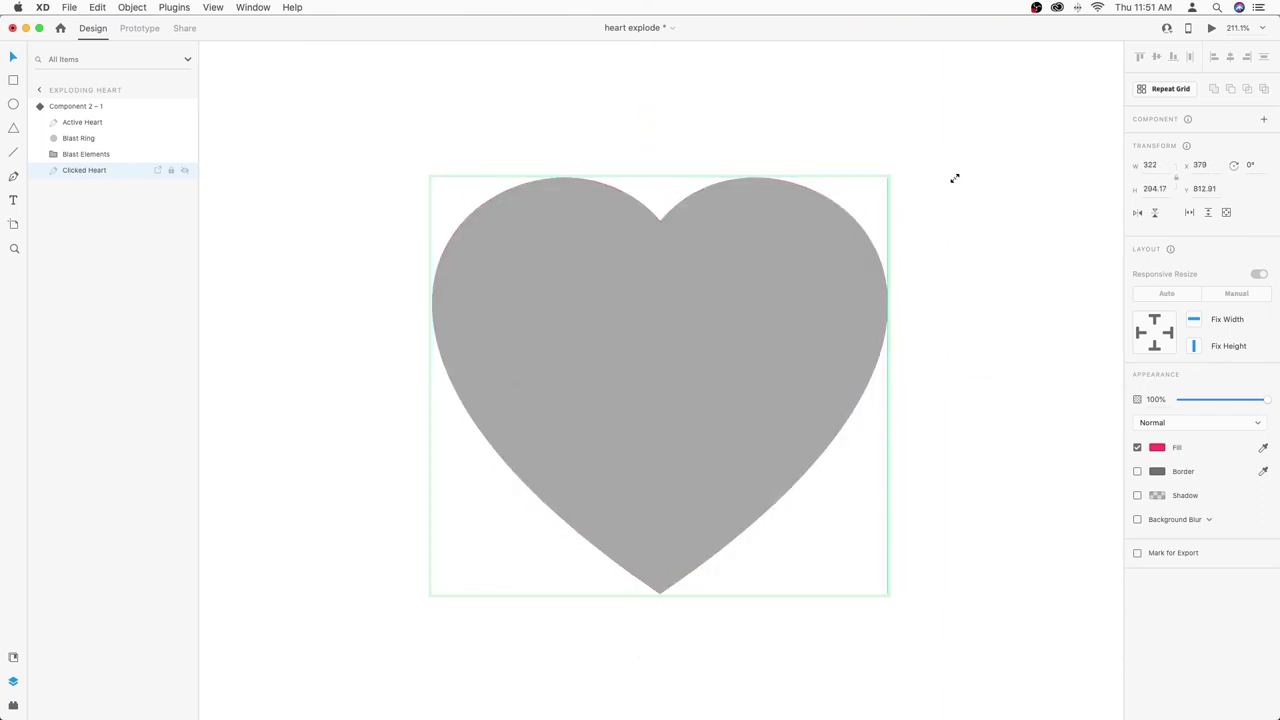
click(939, 236)
click(816, 302)
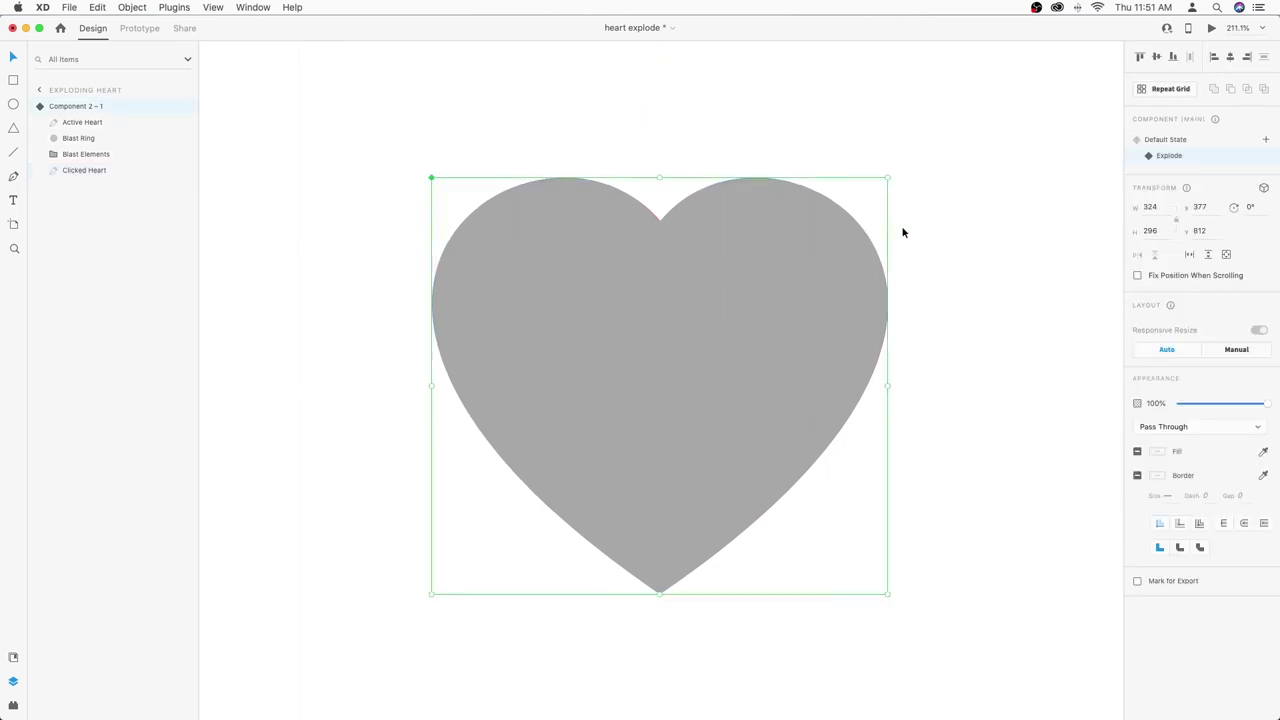
double_click(874, 251)
drag(693, 357, 943, 180)
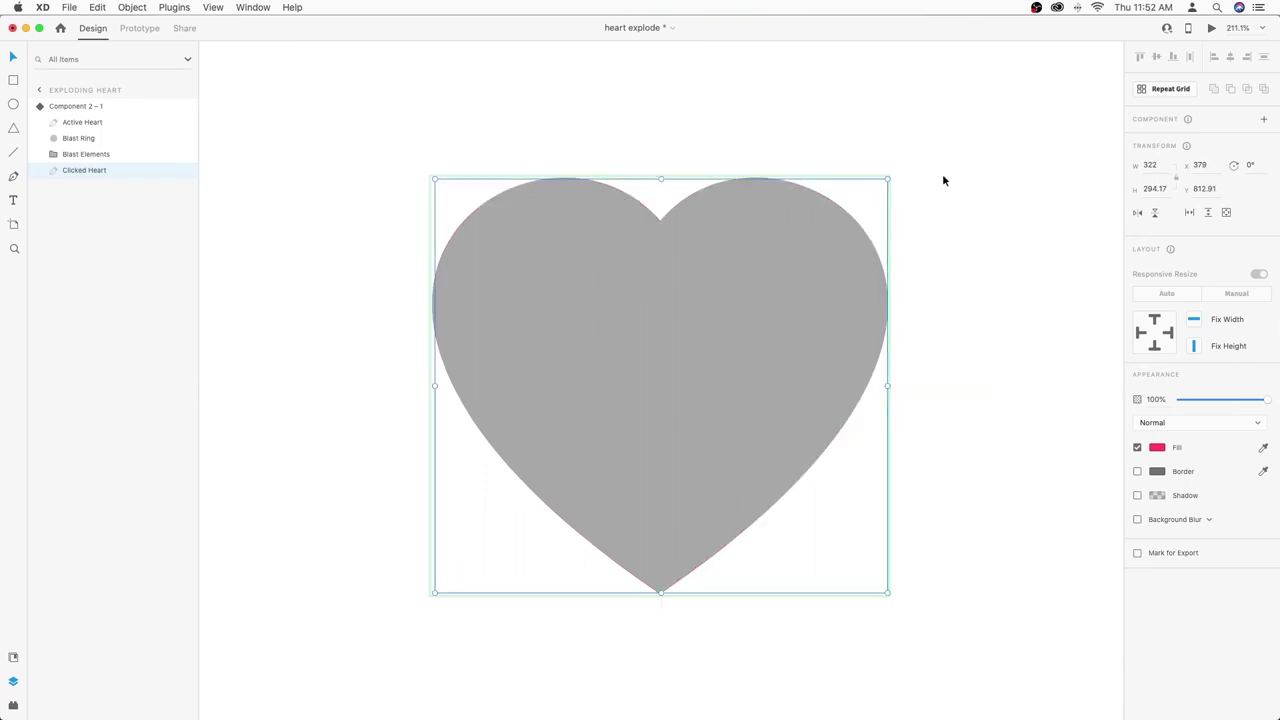
- Fine-tune the Clicked Heart to about 316 × 288 so it sits just inside the gray heart's outline
drag(433, 180, 433, 178)
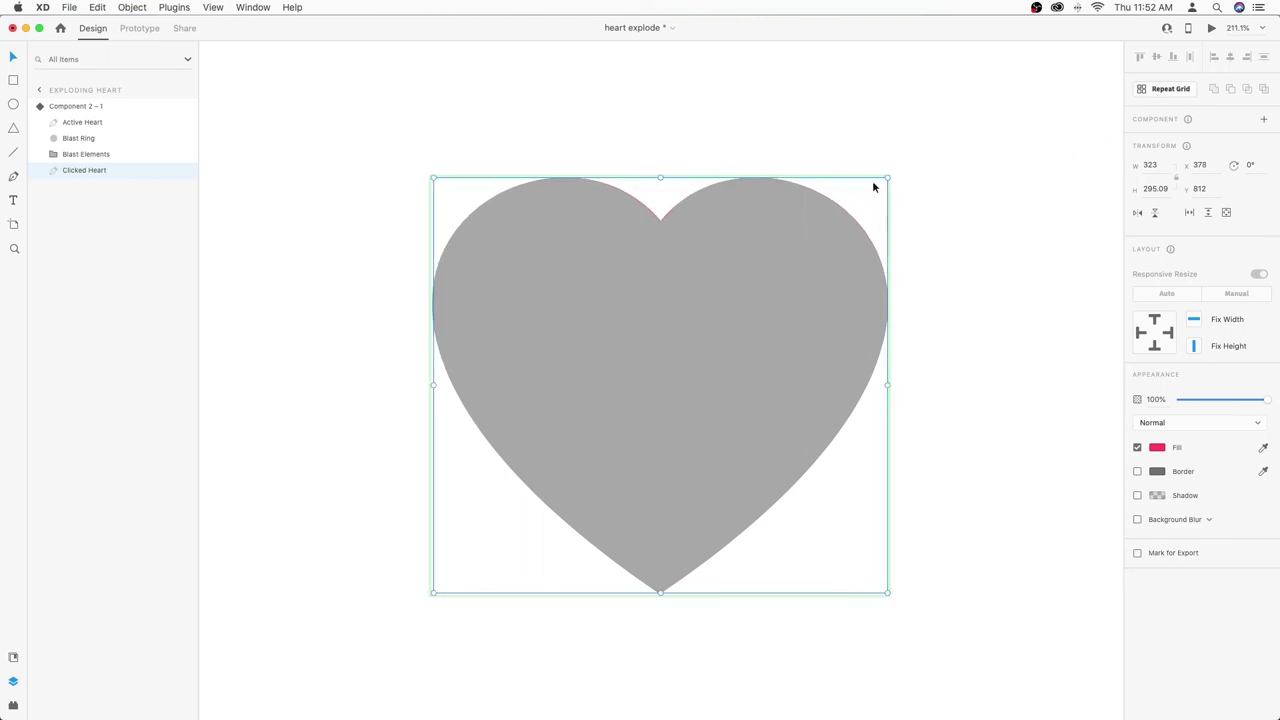
drag(887, 178, 882, 184)
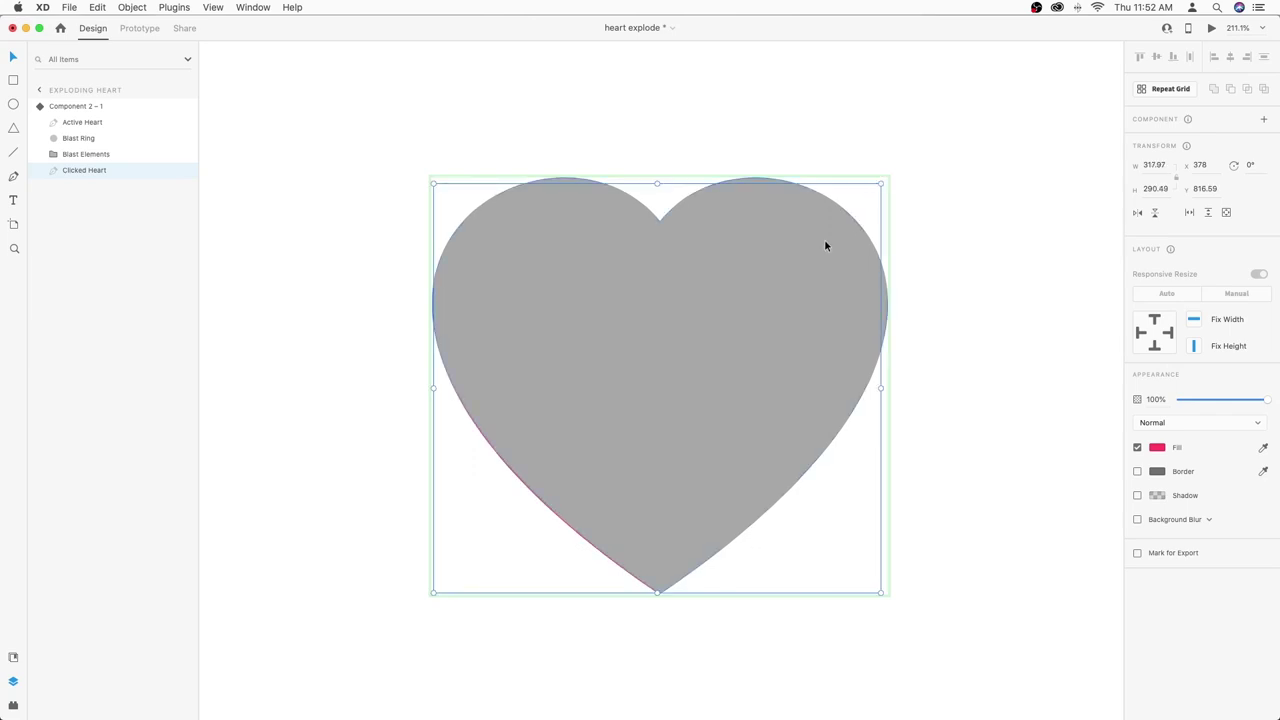
drag(433, 592, 436, 589)
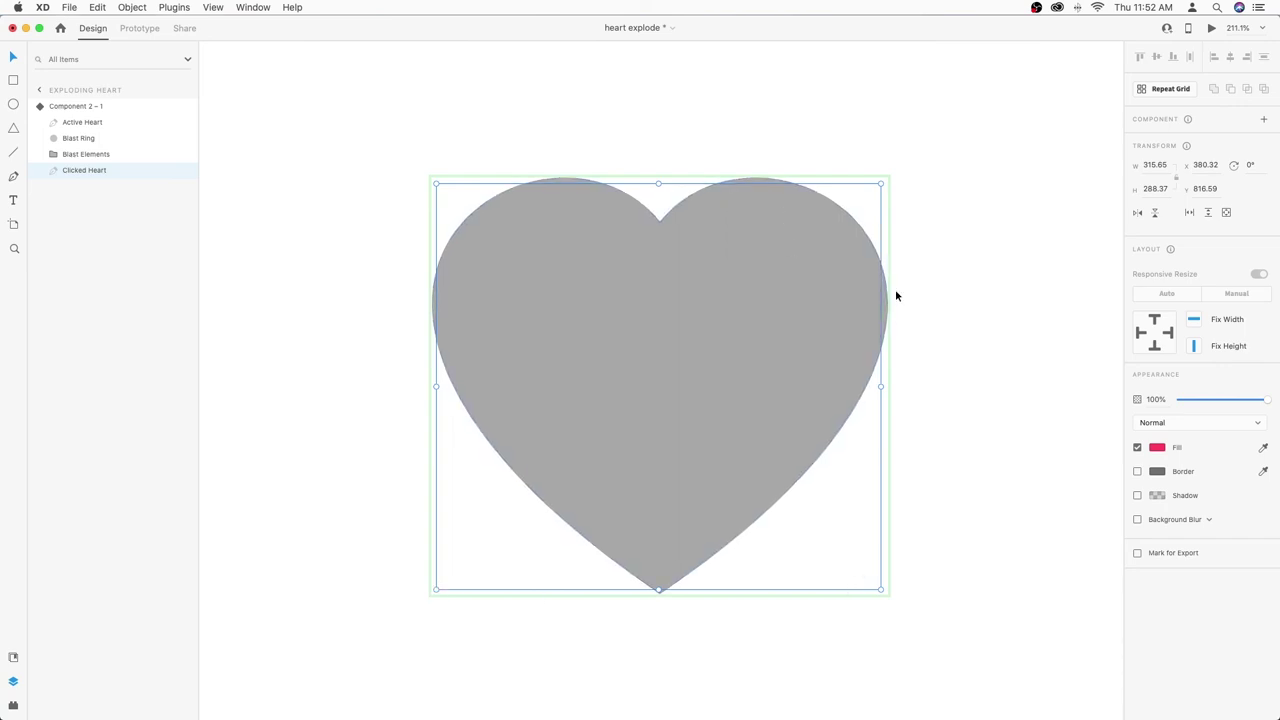
click(901, 341)
click(786, 288)
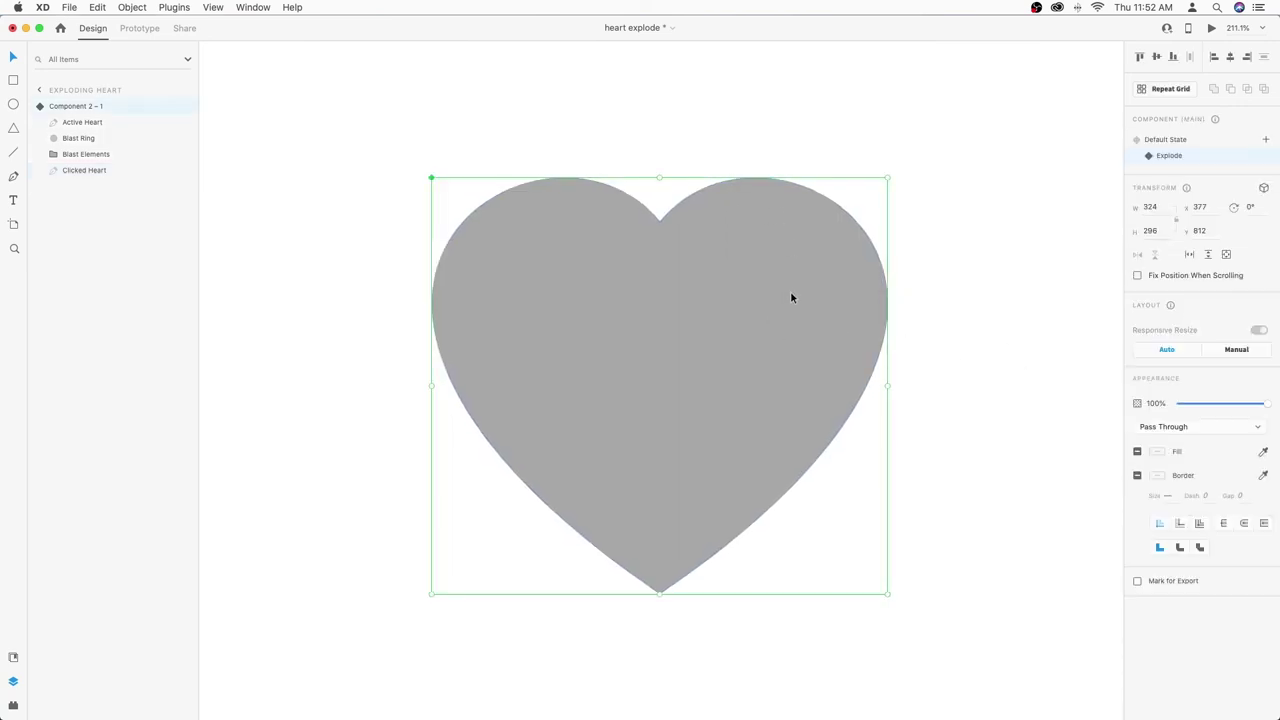
- Shrink the Active Heart toward its center to about 47 × 43 and set its opacity to 0%
click(82, 122)
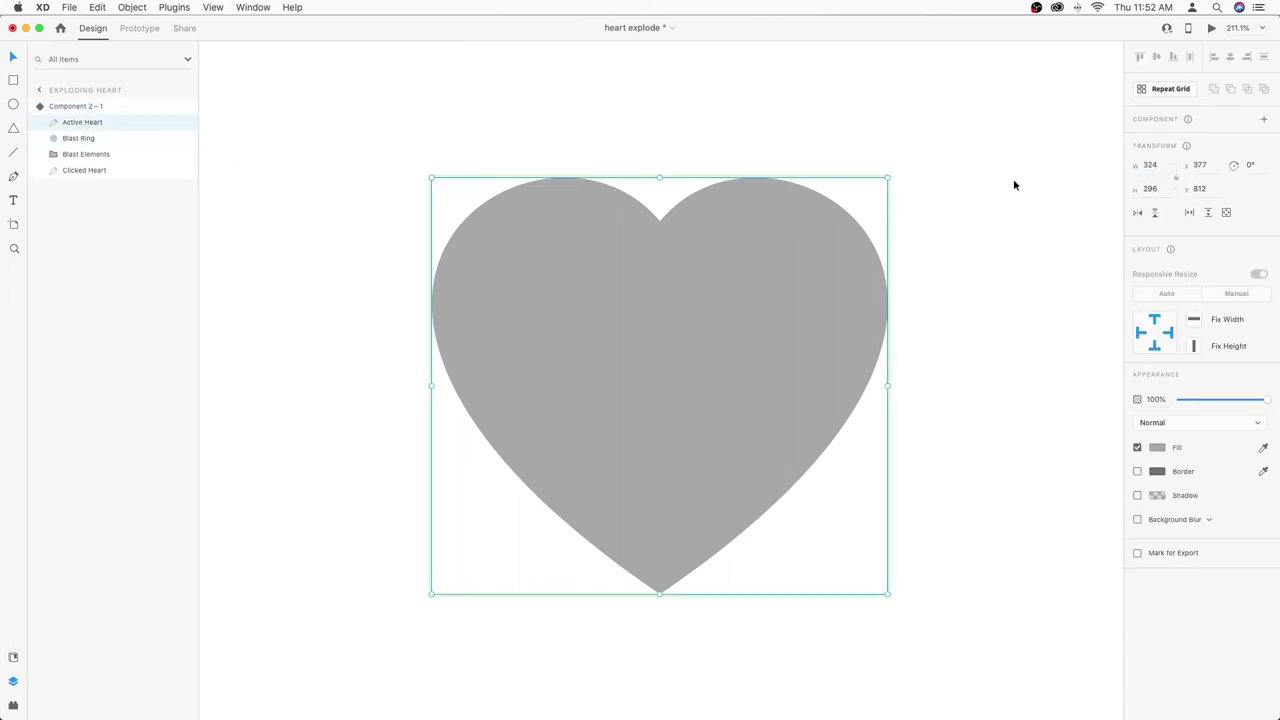
drag(888, 178, 724, 353)
drag(1272, 403, 1088, 397)
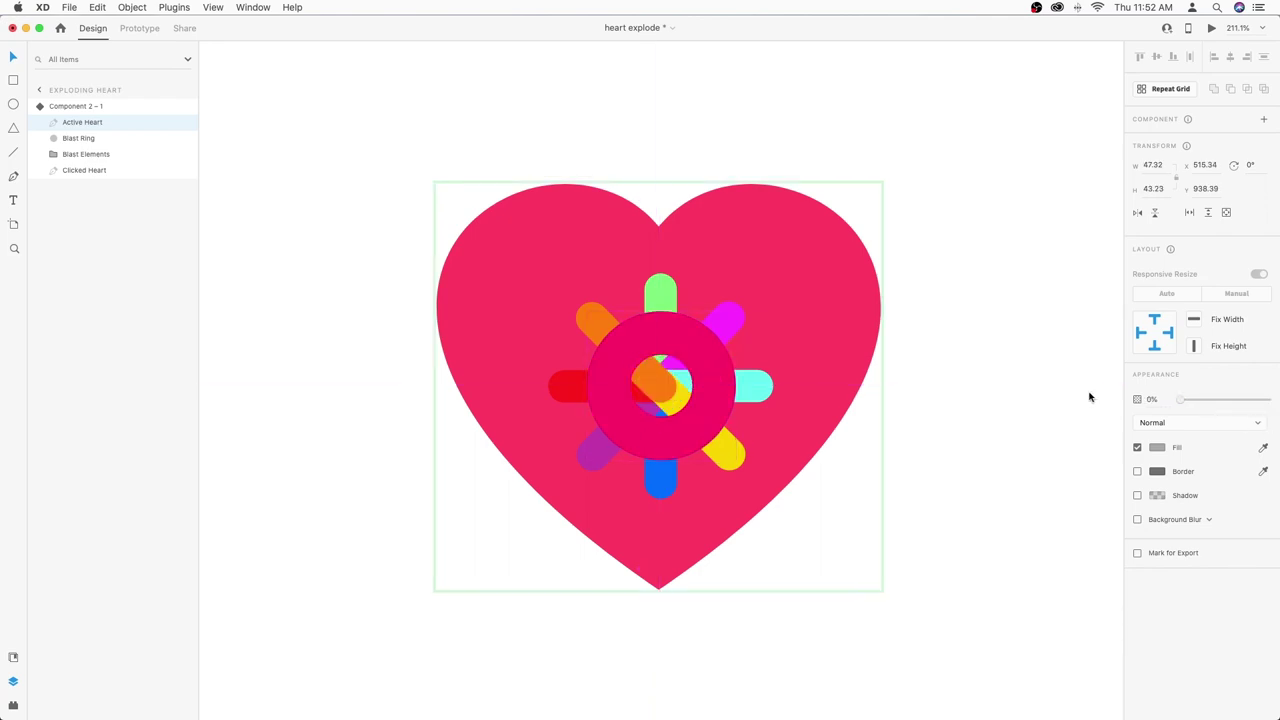
- Enlarge the Blast Elements group from its center to about 483 × 484 so the colored lines surround the heart
click(90, 156)
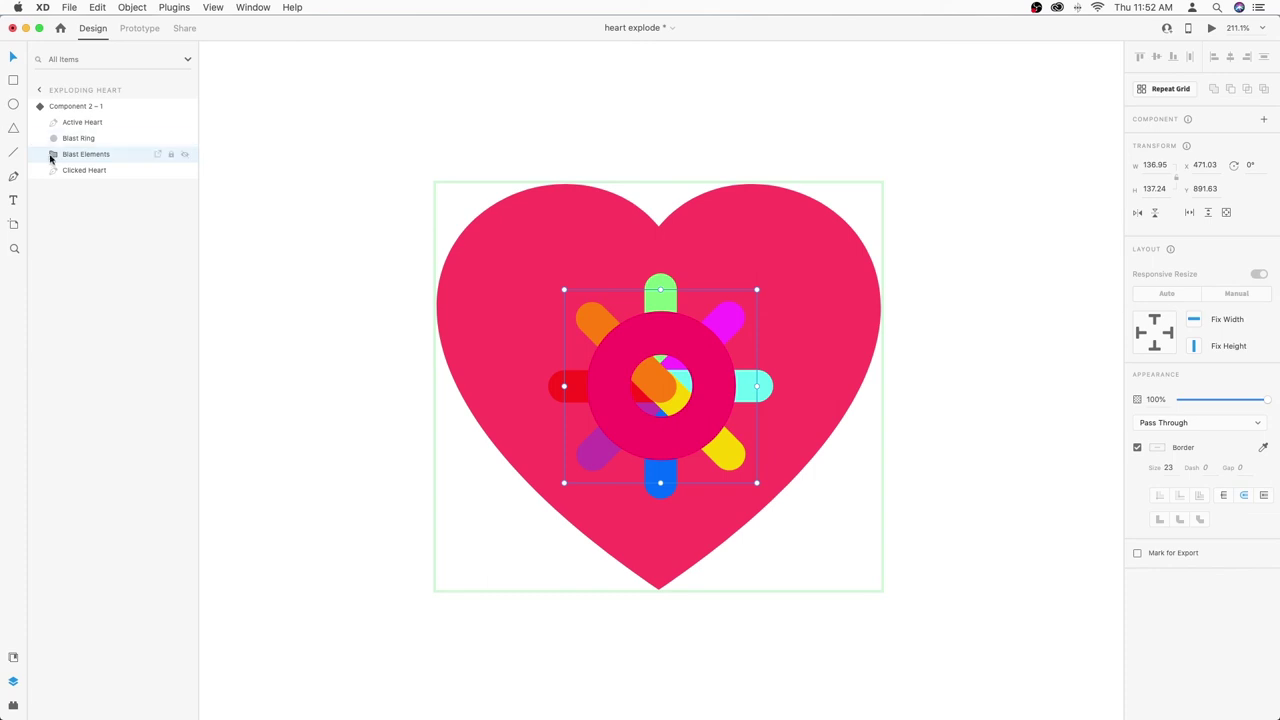
drag(757, 291, 1069, 249)
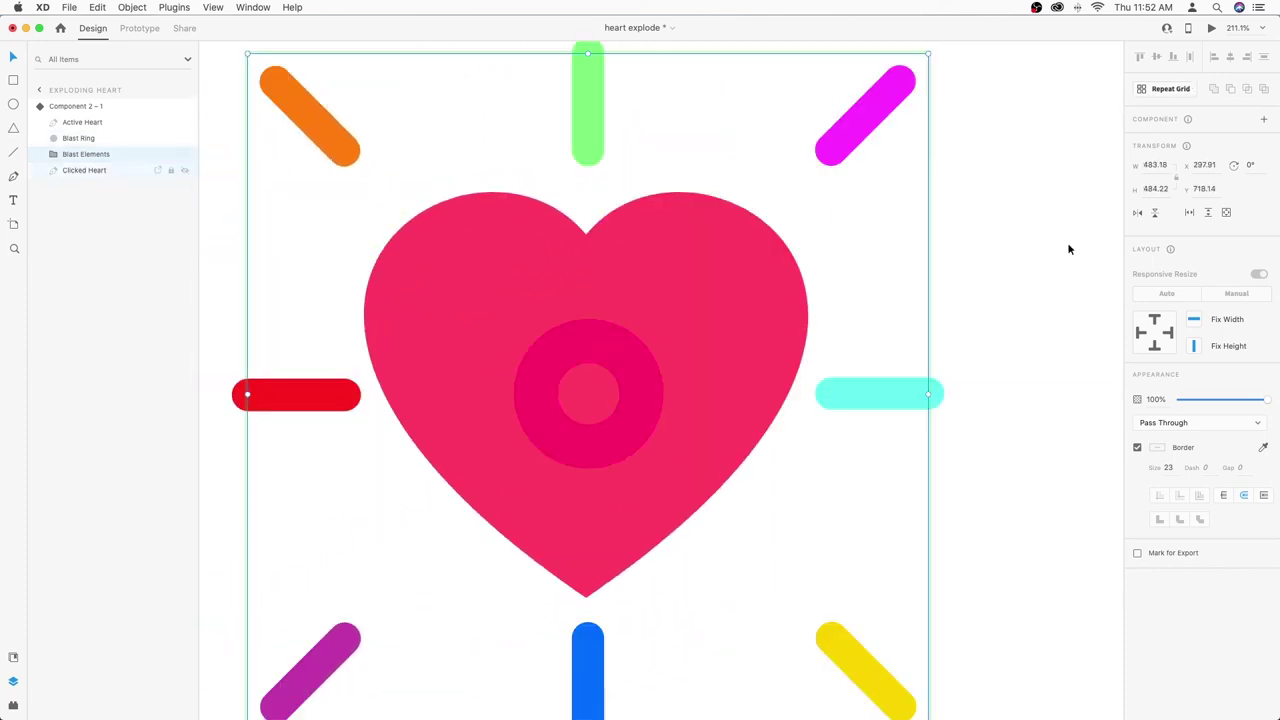
- Reduce Line 1 through Line 8 in Blast Elements to a height of 0 and set their opacity to 0%
click(53, 154)
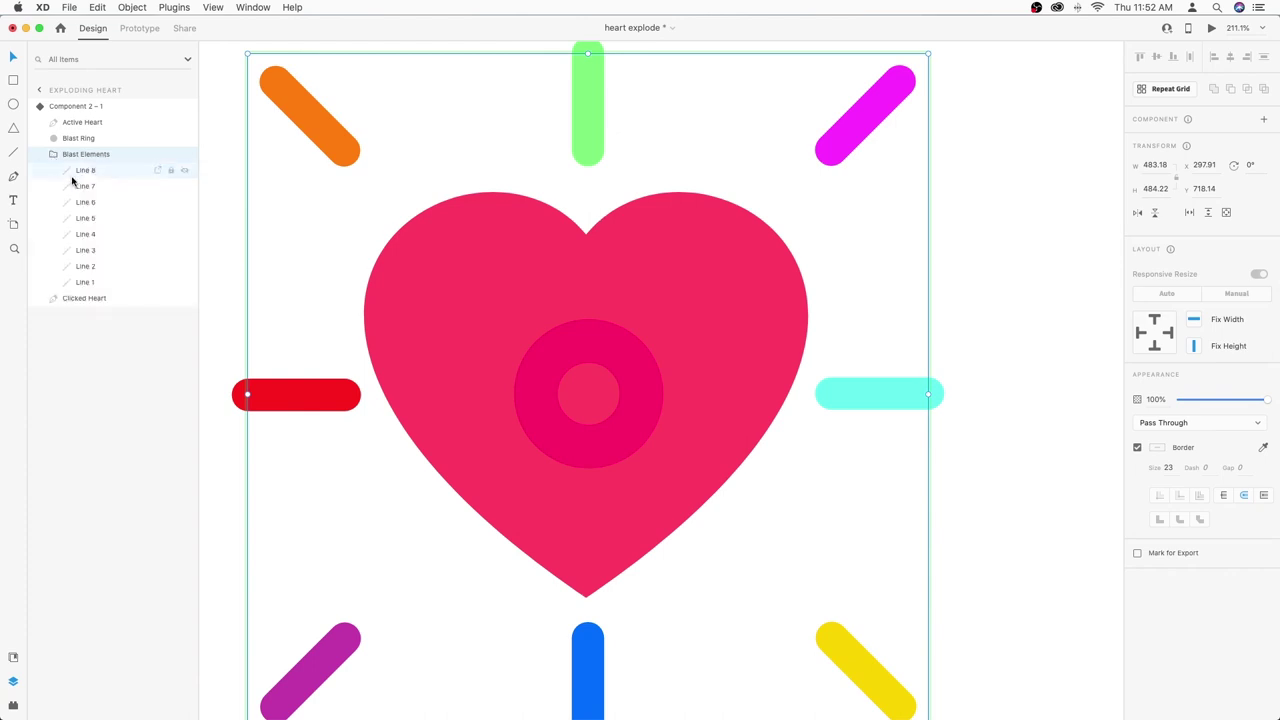
click(85, 170)
shift+click(98, 284)
click(1153, 188)
key(Down)
key(Down)
key(Down)
key(Down)
key(Down)
key(Down)
key(Down)
key(Down)
key(Down)
key(Down)
key(Down)
key(Down)
key(Down)
key(Down)
key(Down)
key(Down)
key(Down)
key(Down)
key(Down)
key(Down)
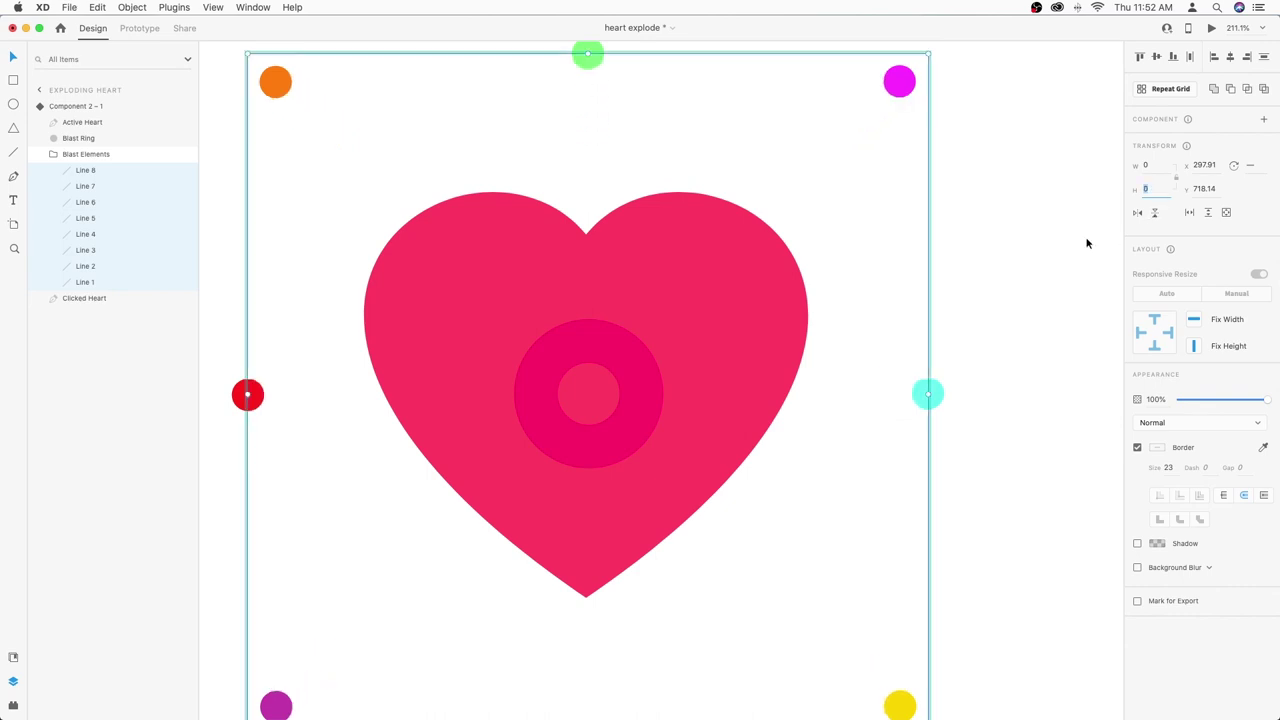
drag(1265, 400, 1119, 398)
- Enlarge the Blast Ring from its center to 484 × 484 so it encircles the heart
click(643, 385)
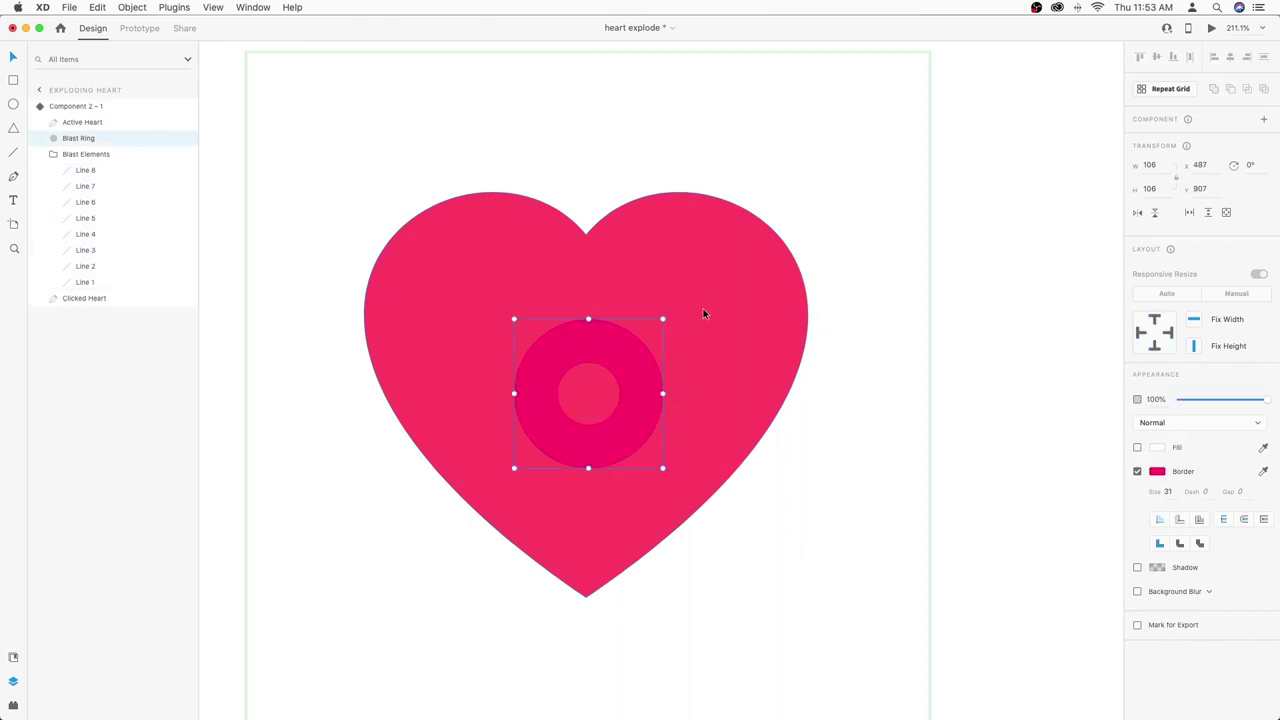
drag(664, 320, 1109, 49)
scroll(766, 174, left, 2)
scroll(766, 174, left, 3)
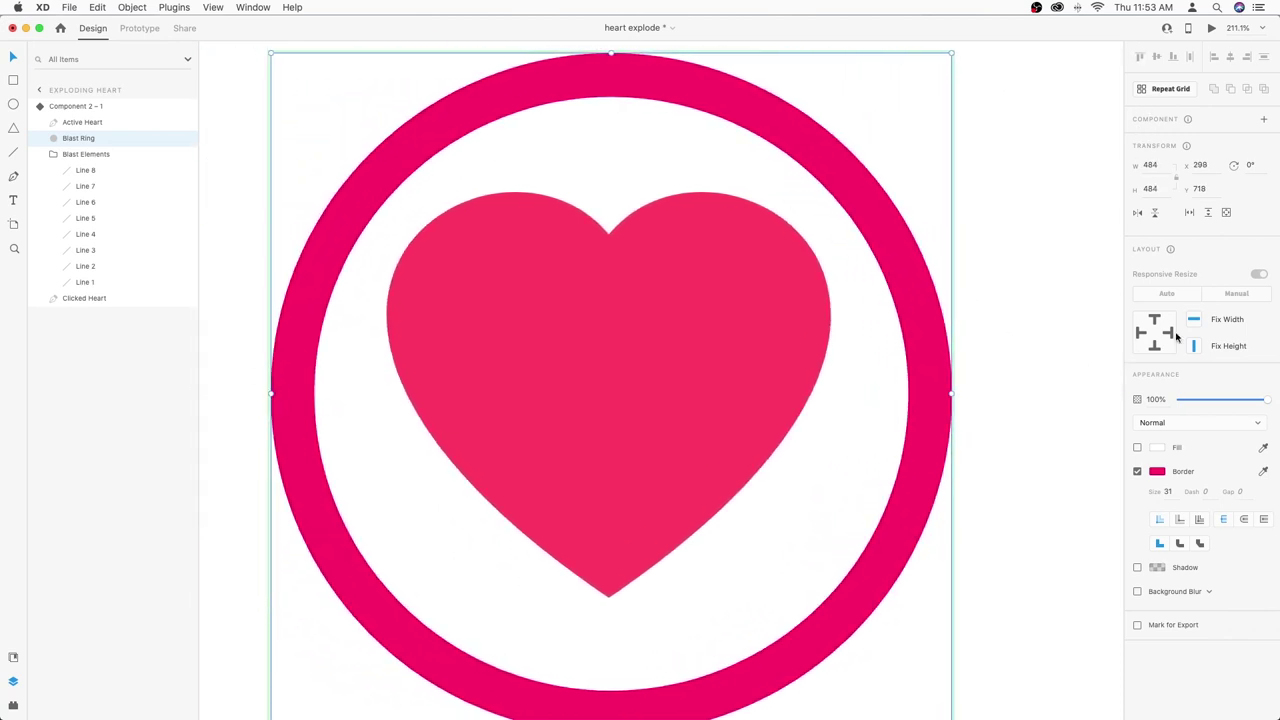
- Thin the Blast Ring's border to size 10 and set the ring's opacity to 0%
double_click(1166, 491)
text(10)
key(Return)
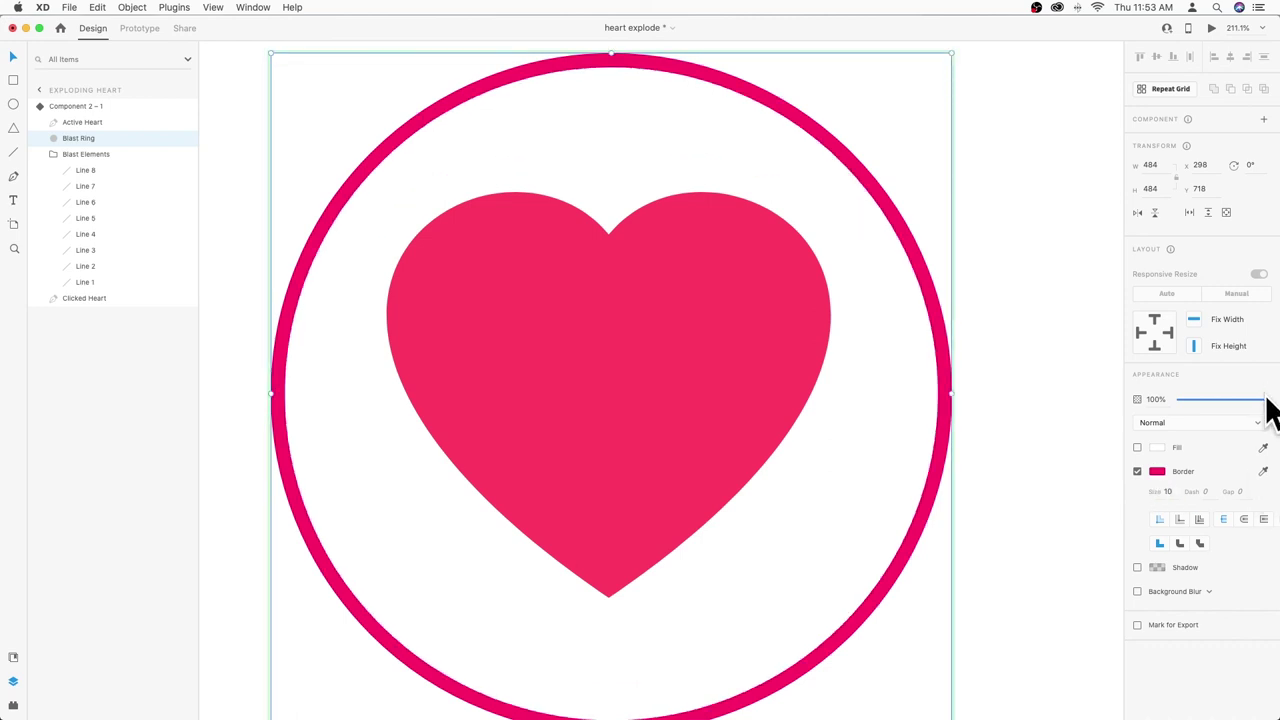
drag(1265, 406, 1103, 391)
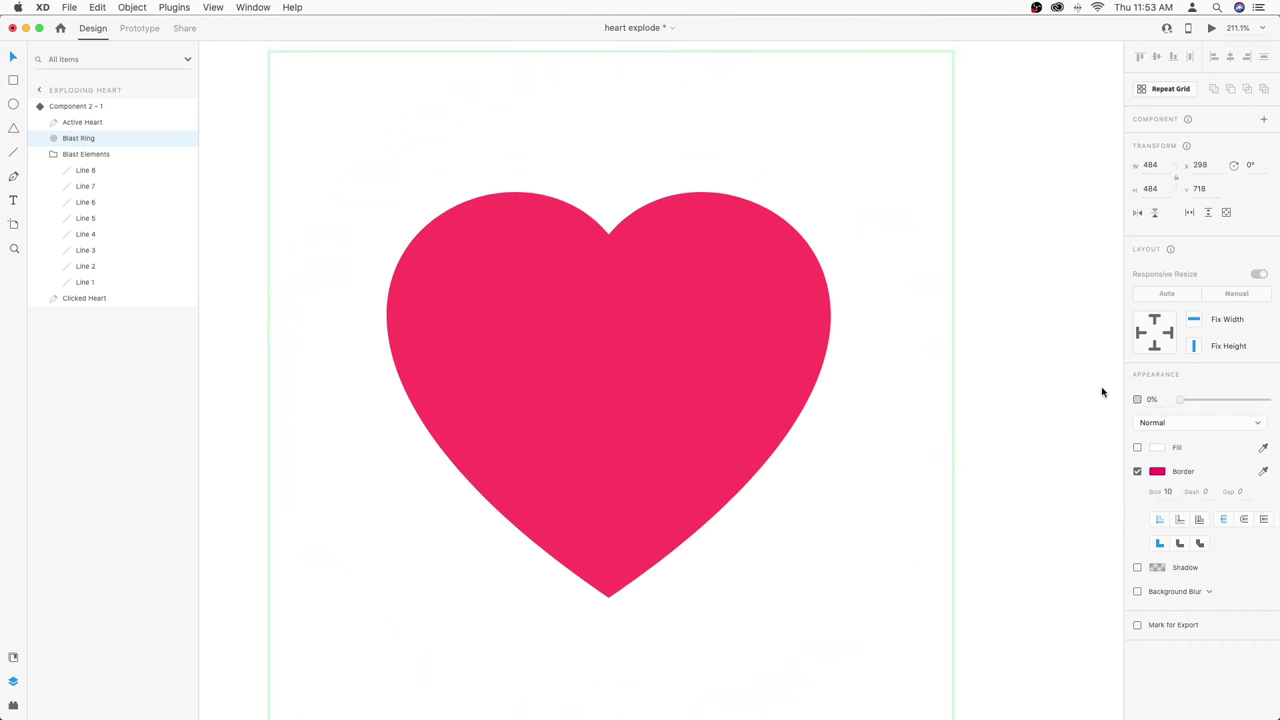
click(1003, 397)
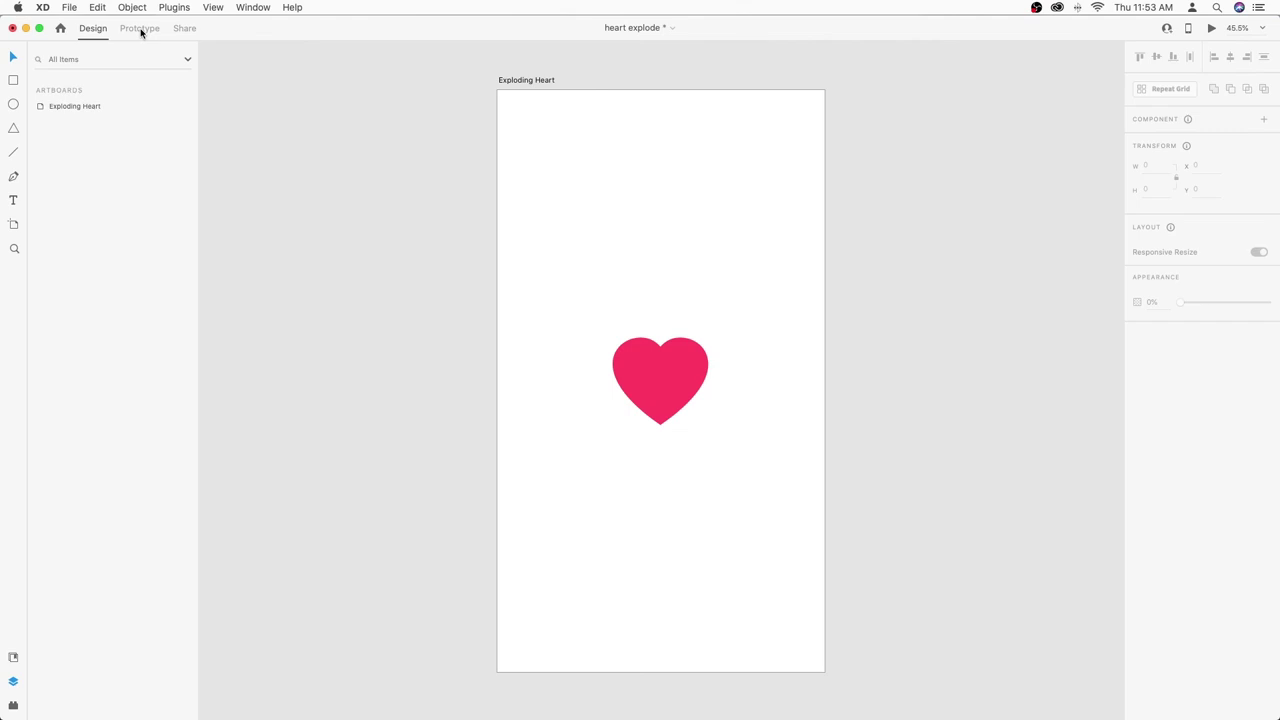
- In Prototype mode, add a tap interaction to the Default State of the heart component
click(140, 28)
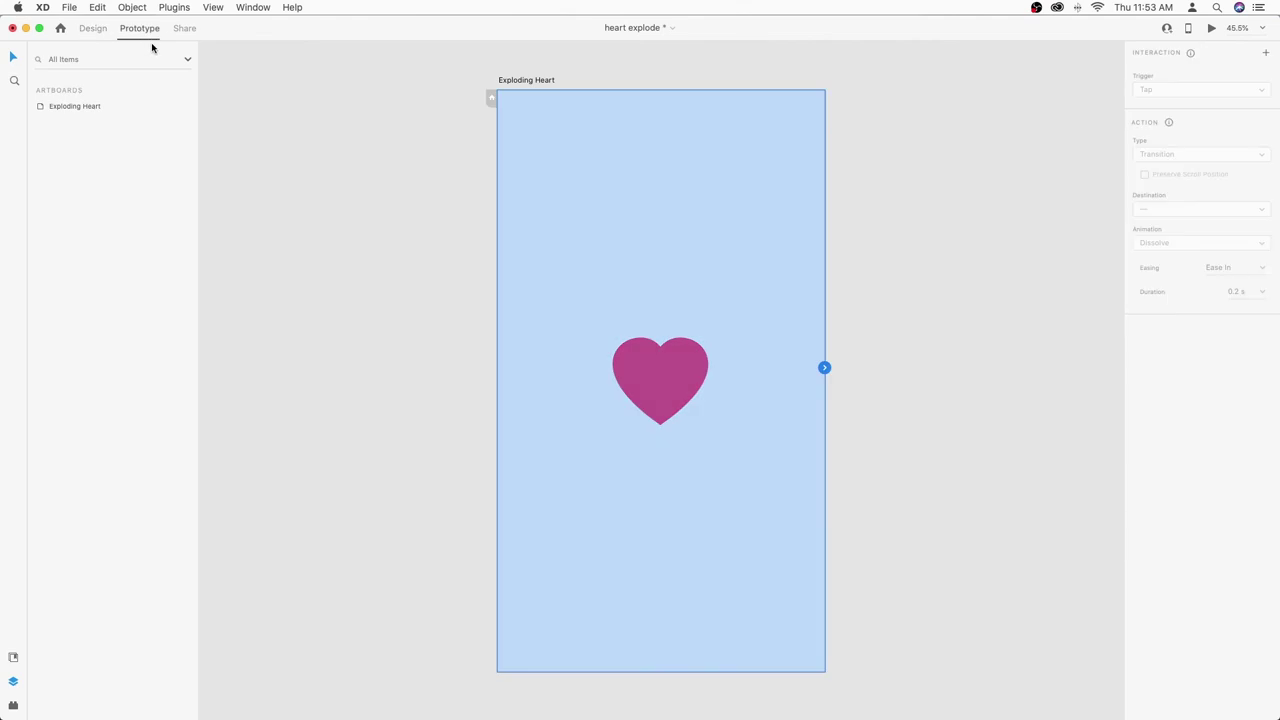
click(683, 375)
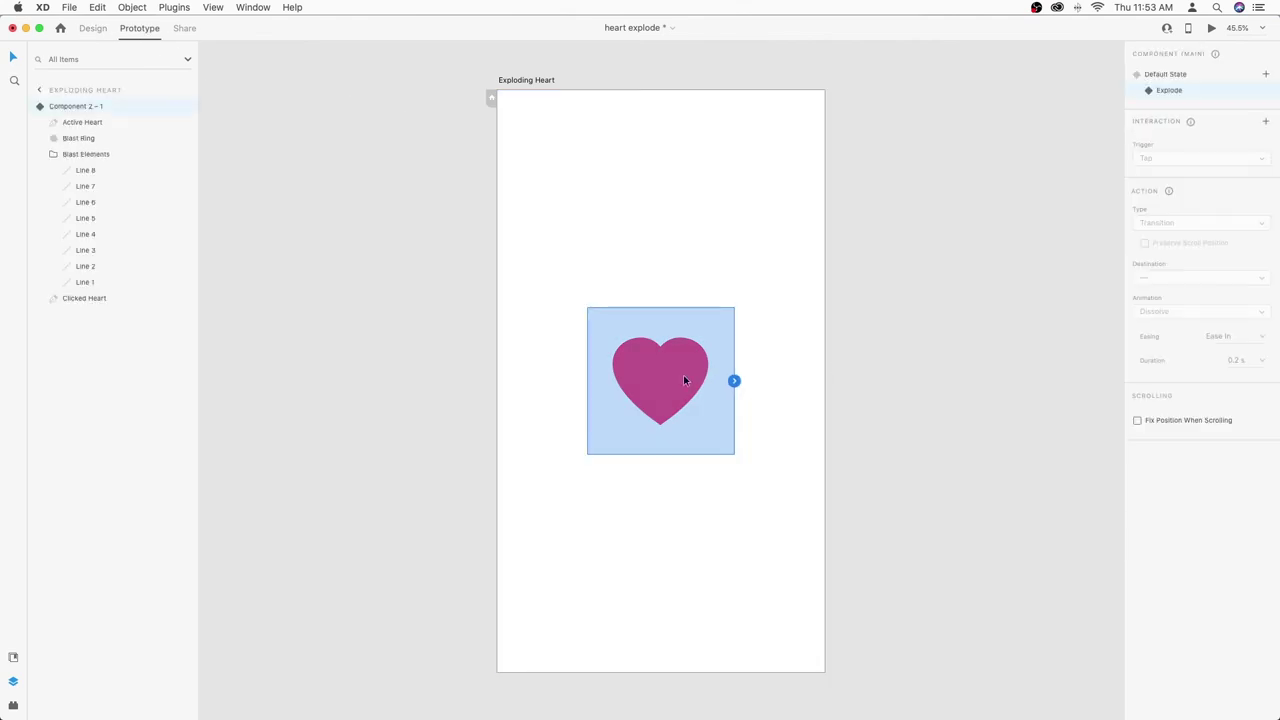
click(960, 160)
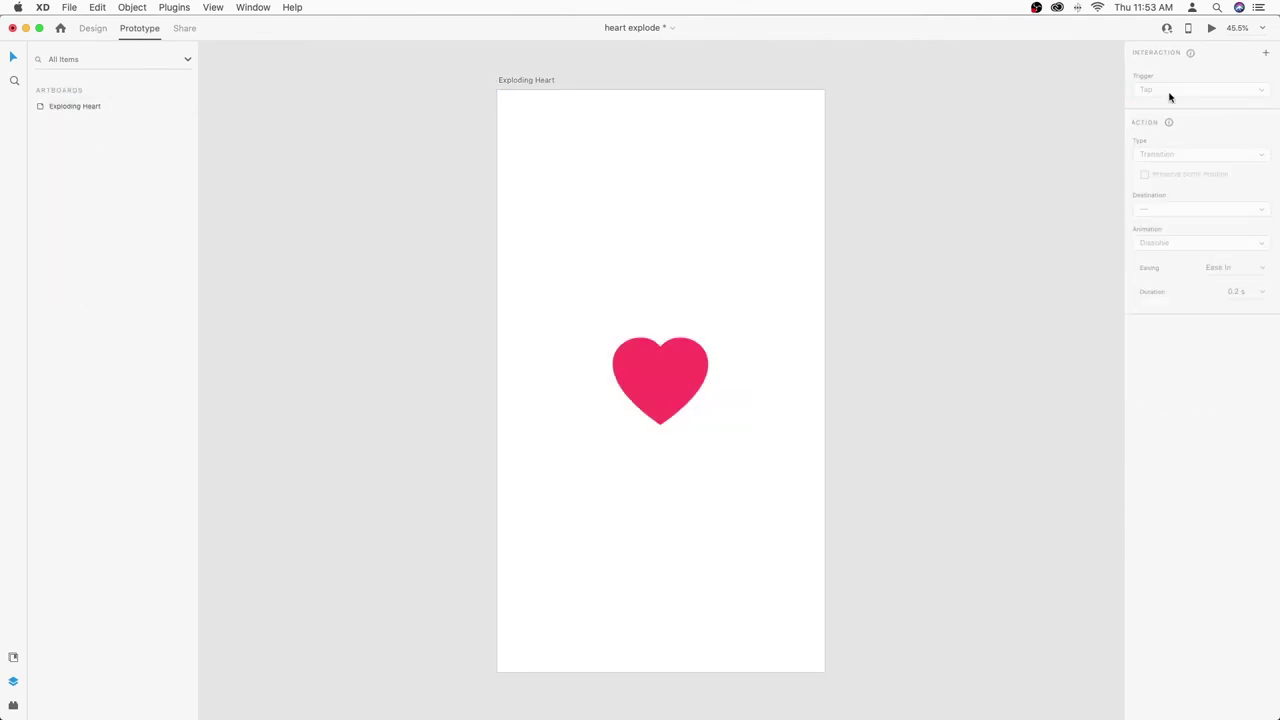
click(630, 377)
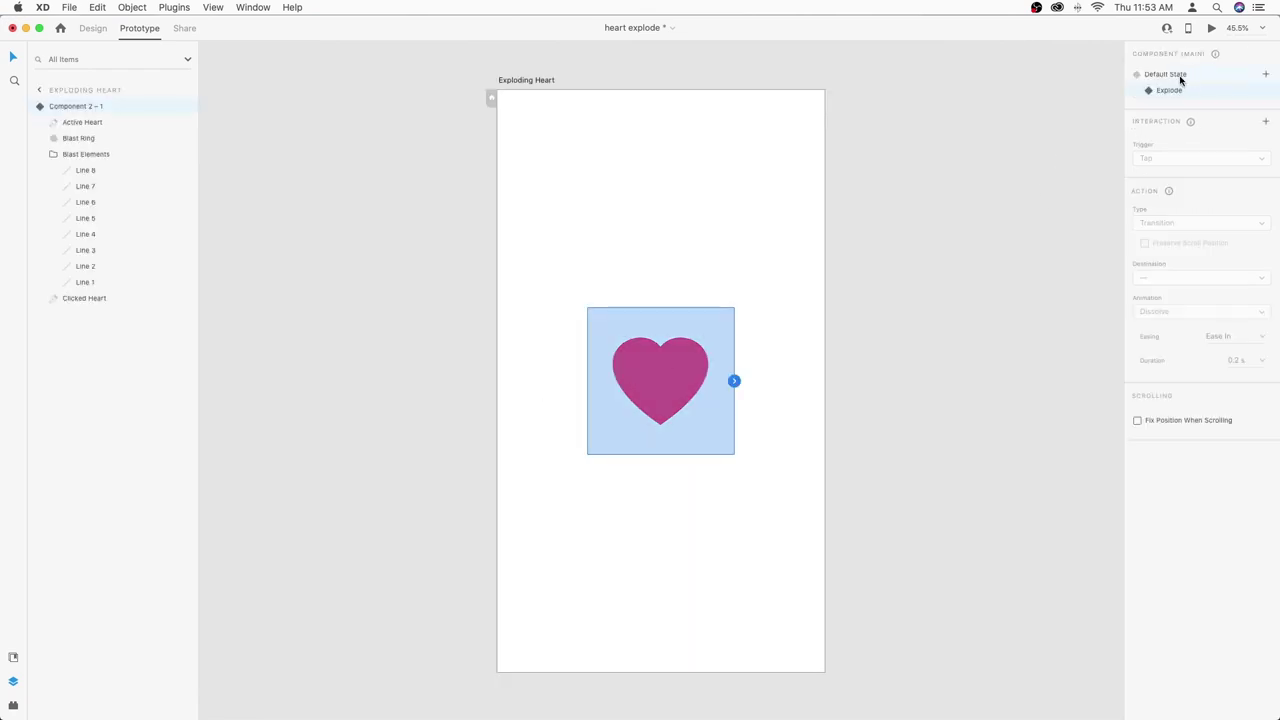
click(709, 380)
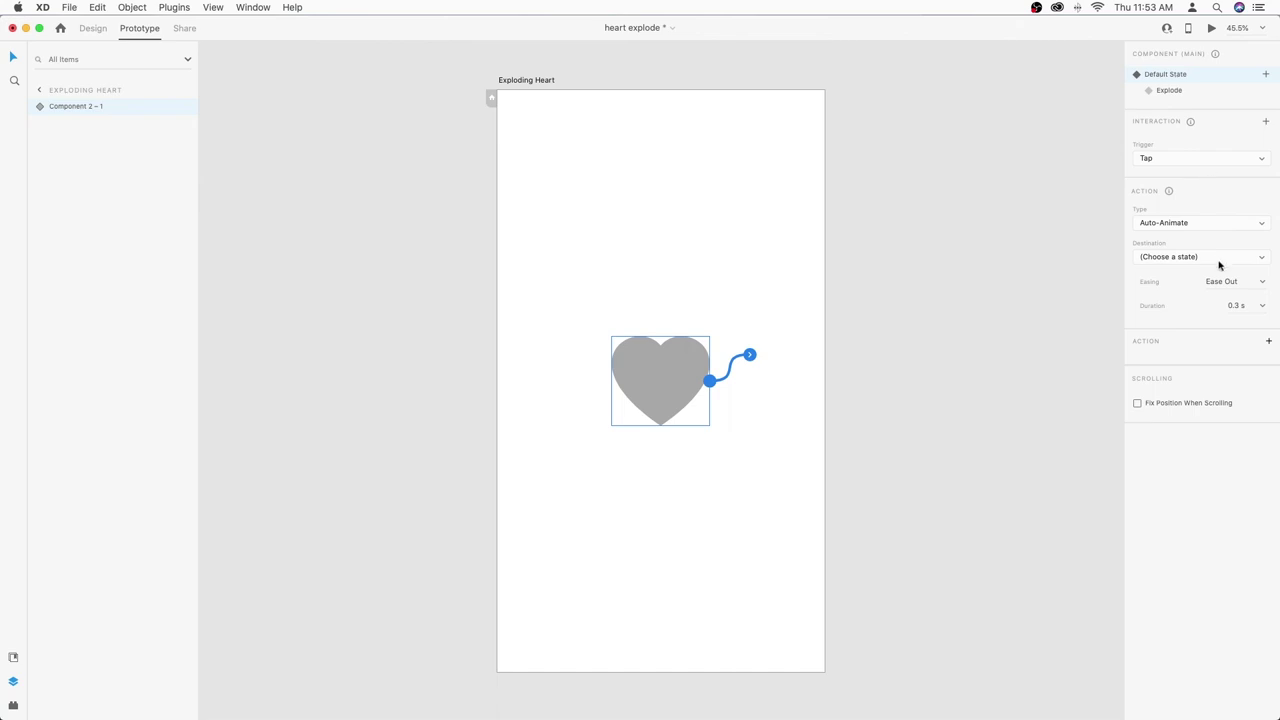
- Set the tap interaction to Auto-Animate to the Explode state with a duration of 0.6 s
click(1203, 223)
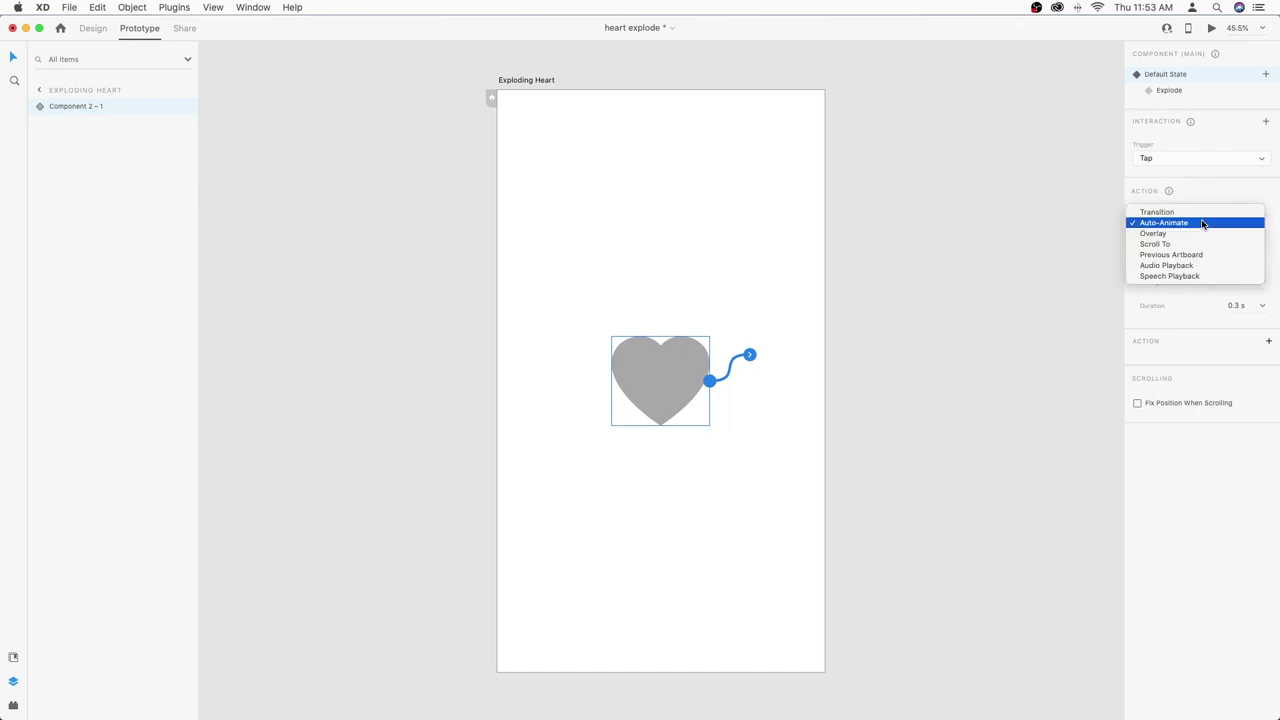
click(1203, 223)
click(1171, 257)
click(1171, 277)
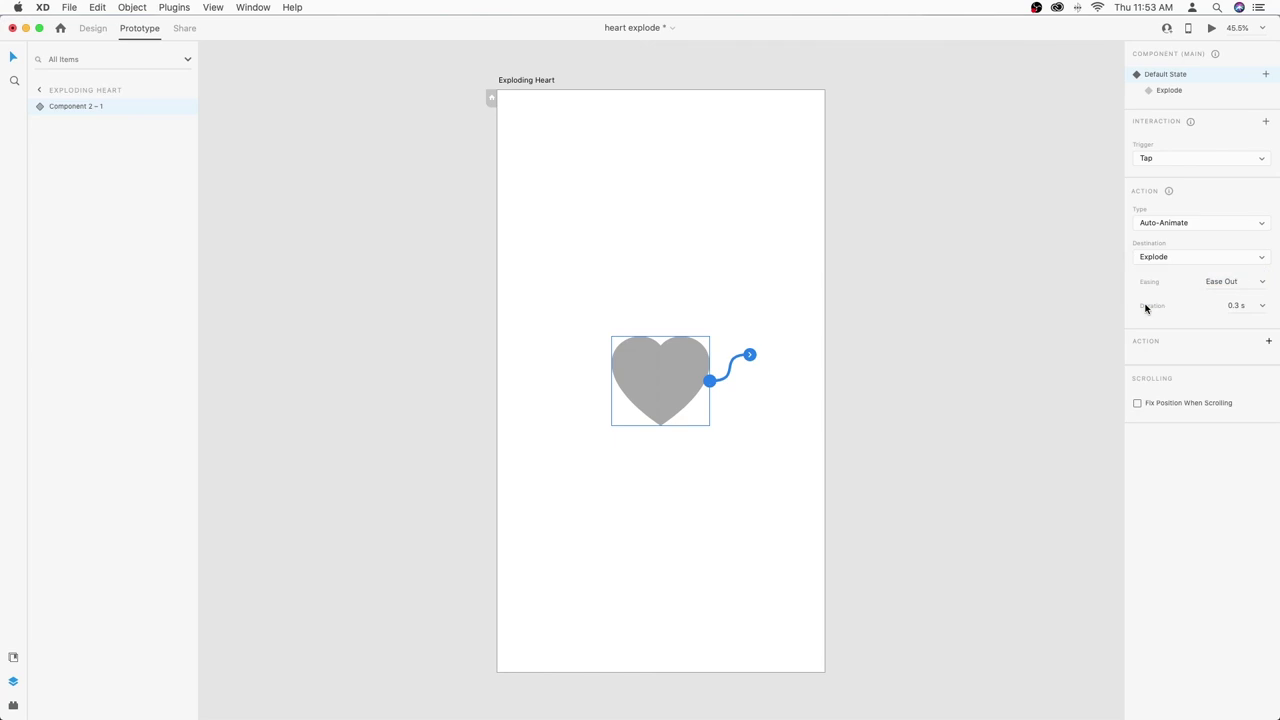
click(1263, 306)
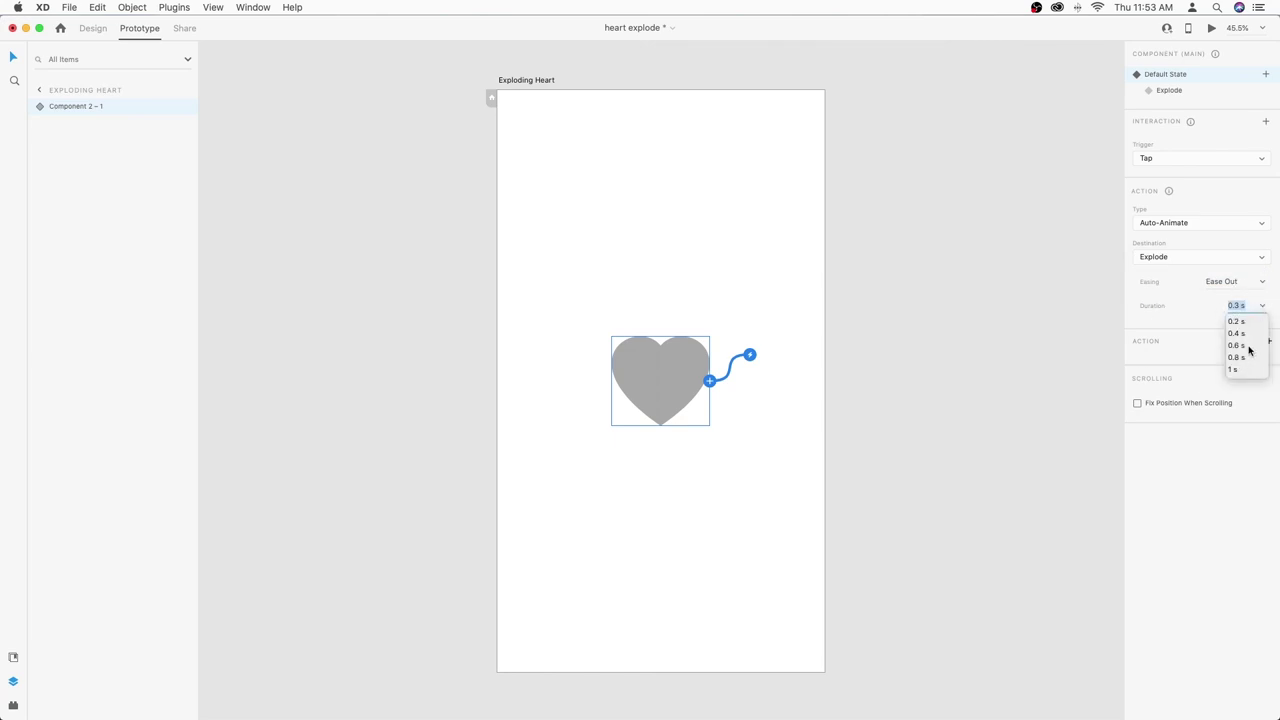
click(1246, 346)
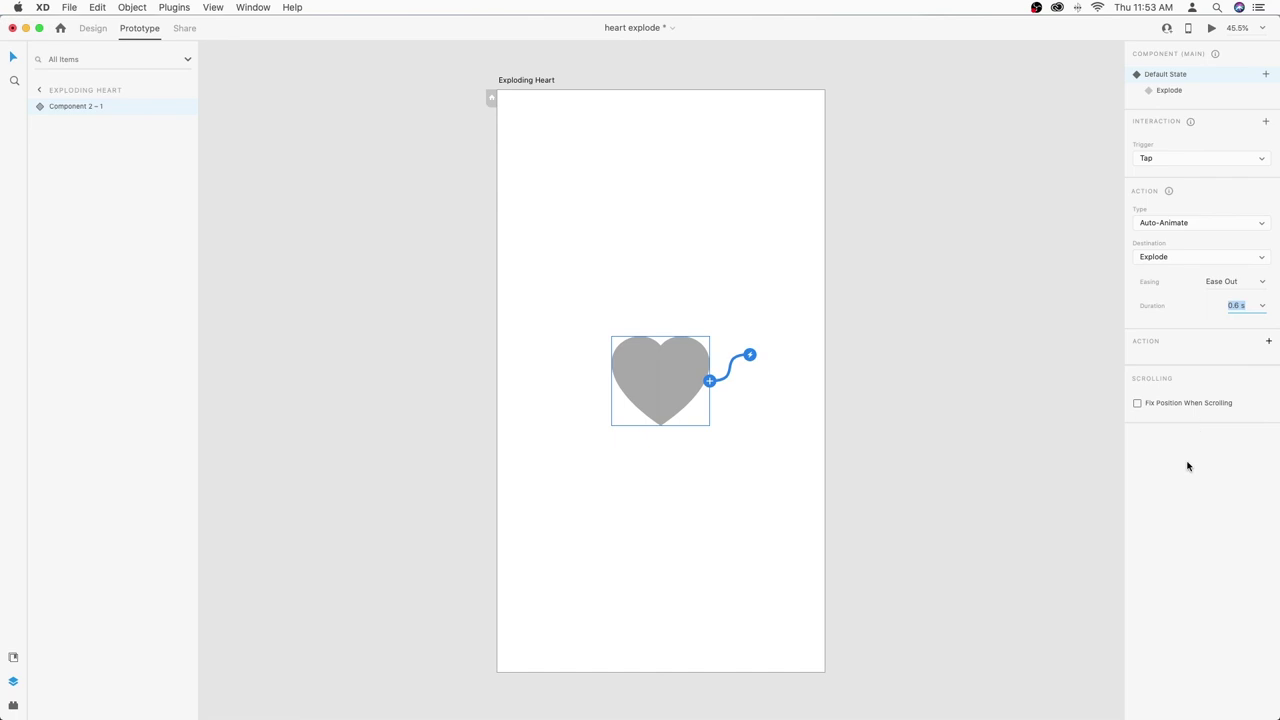
- Add a tap interaction to the Explode state that auto-animates to the Default State
click(1168, 90)
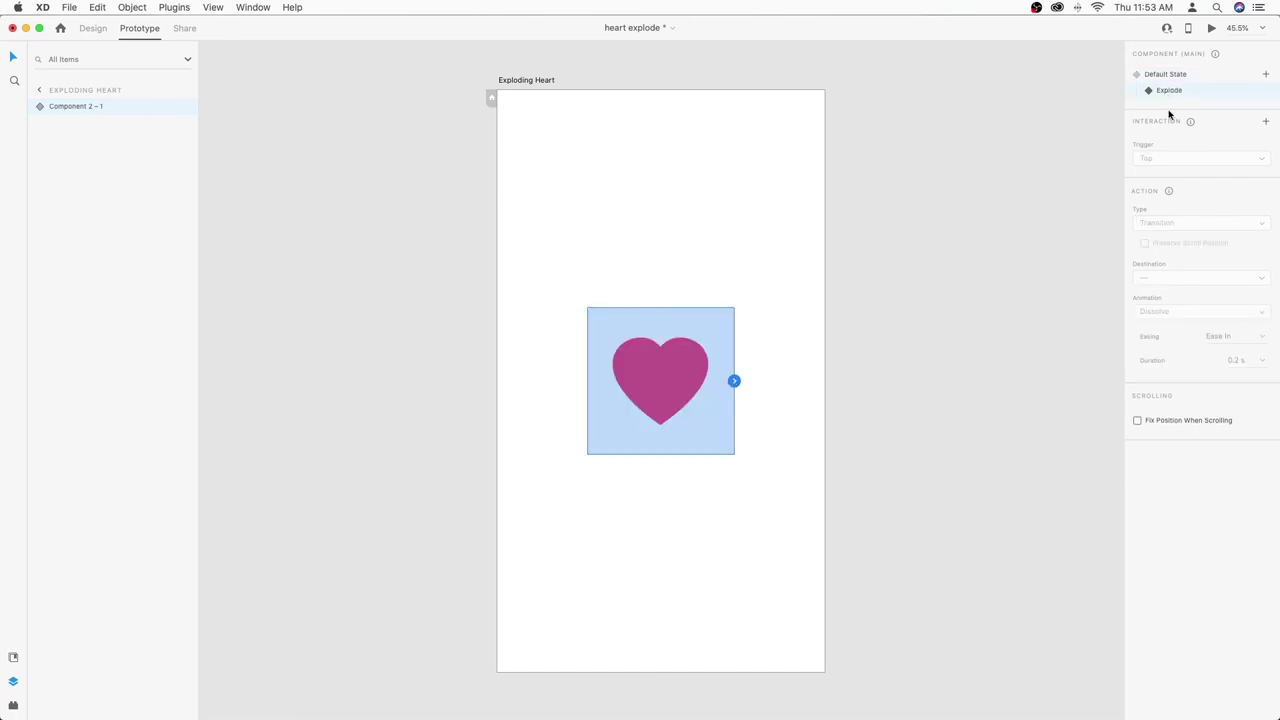
click(734, 380)
click(1177, 262)
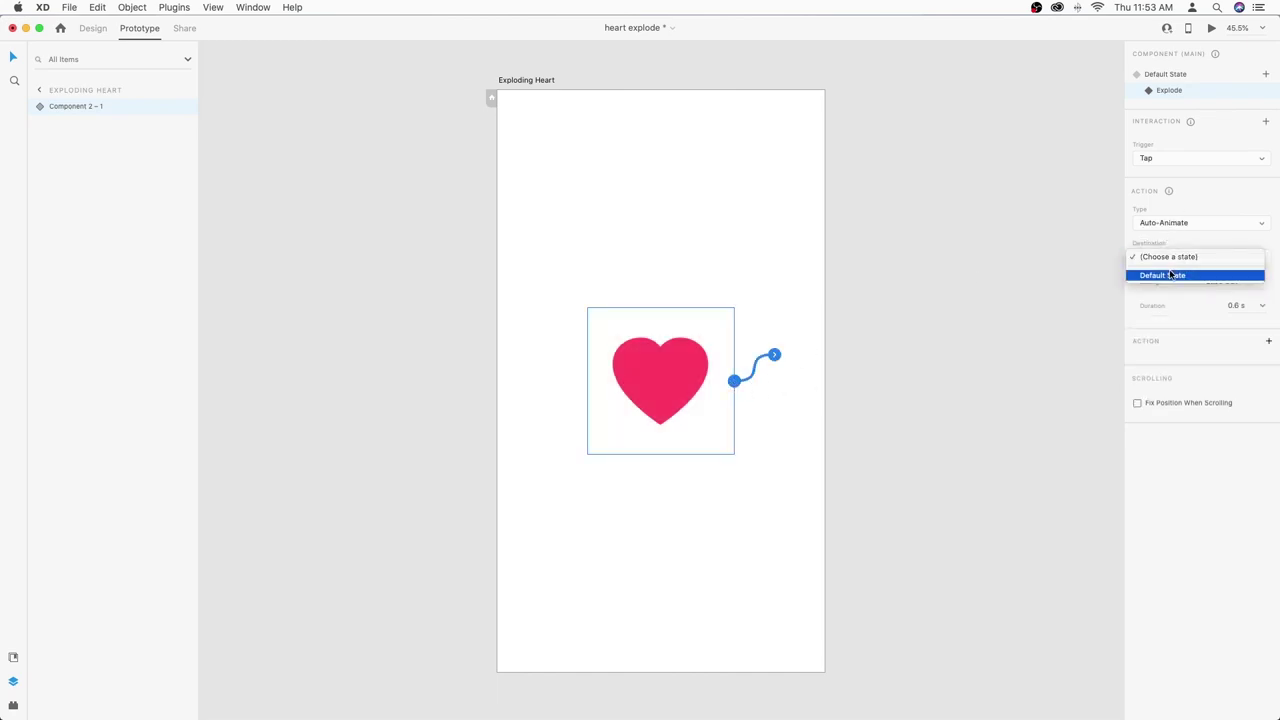
click(1163, 276)
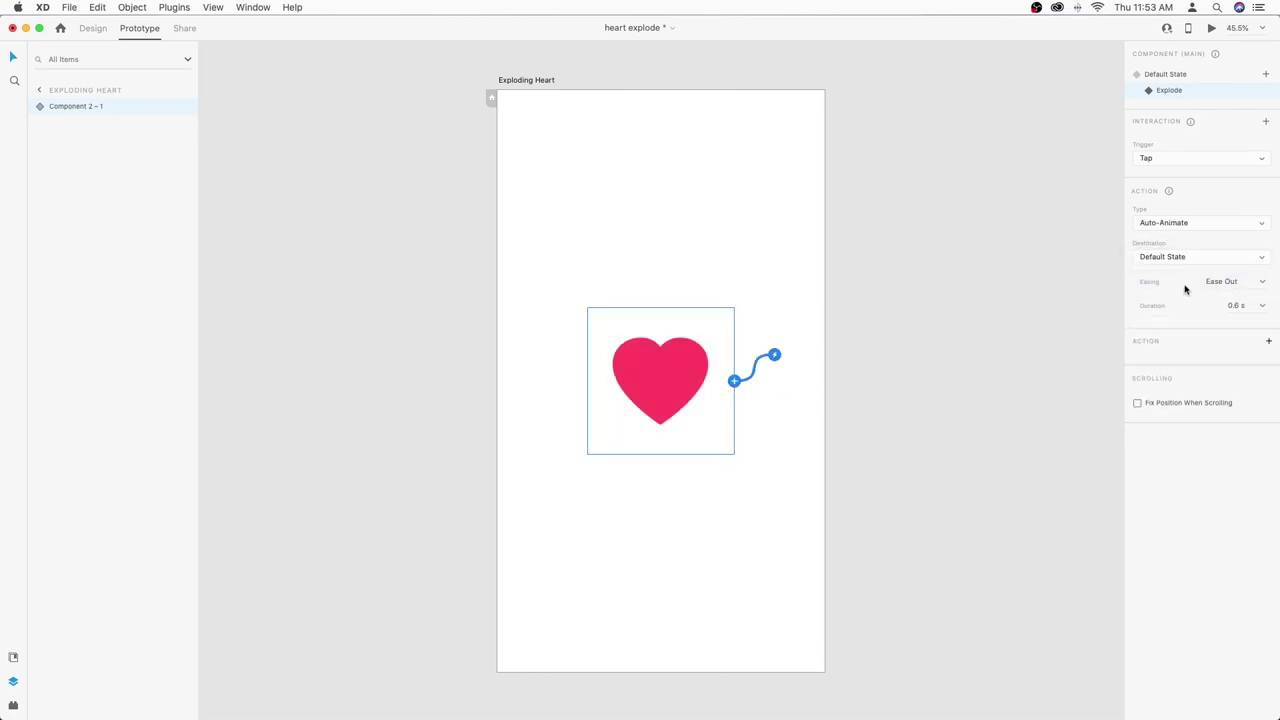
- Change the action type of the Explode state's tap interaction to Previous Artboard
click(1191, 228)
click(1212, 185)
click(1197, 228)
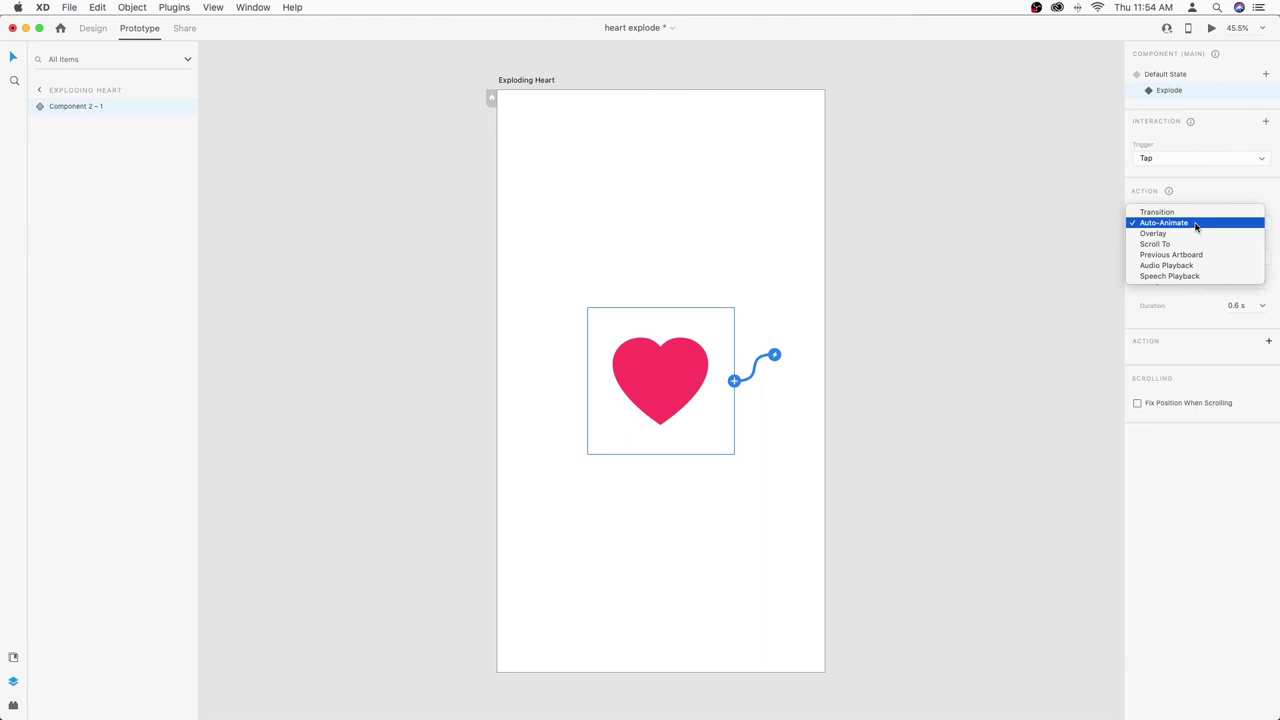
click(1188, 256)
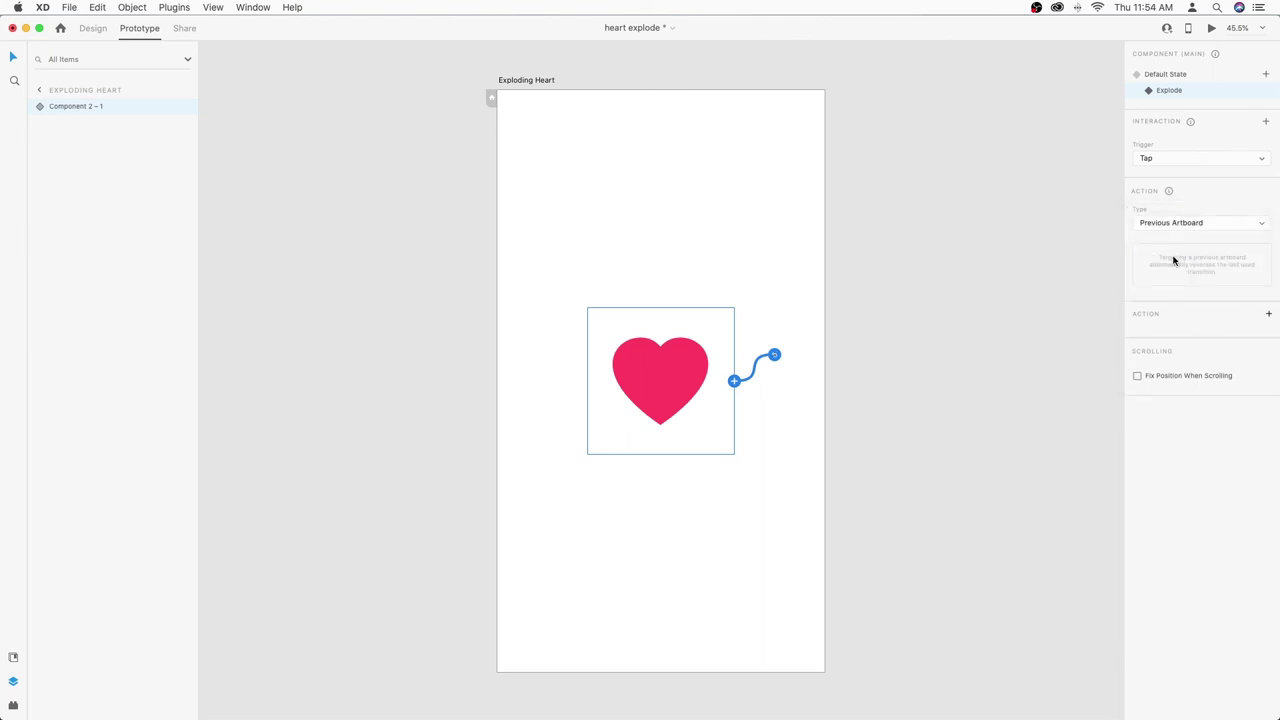
click(1176, 228)
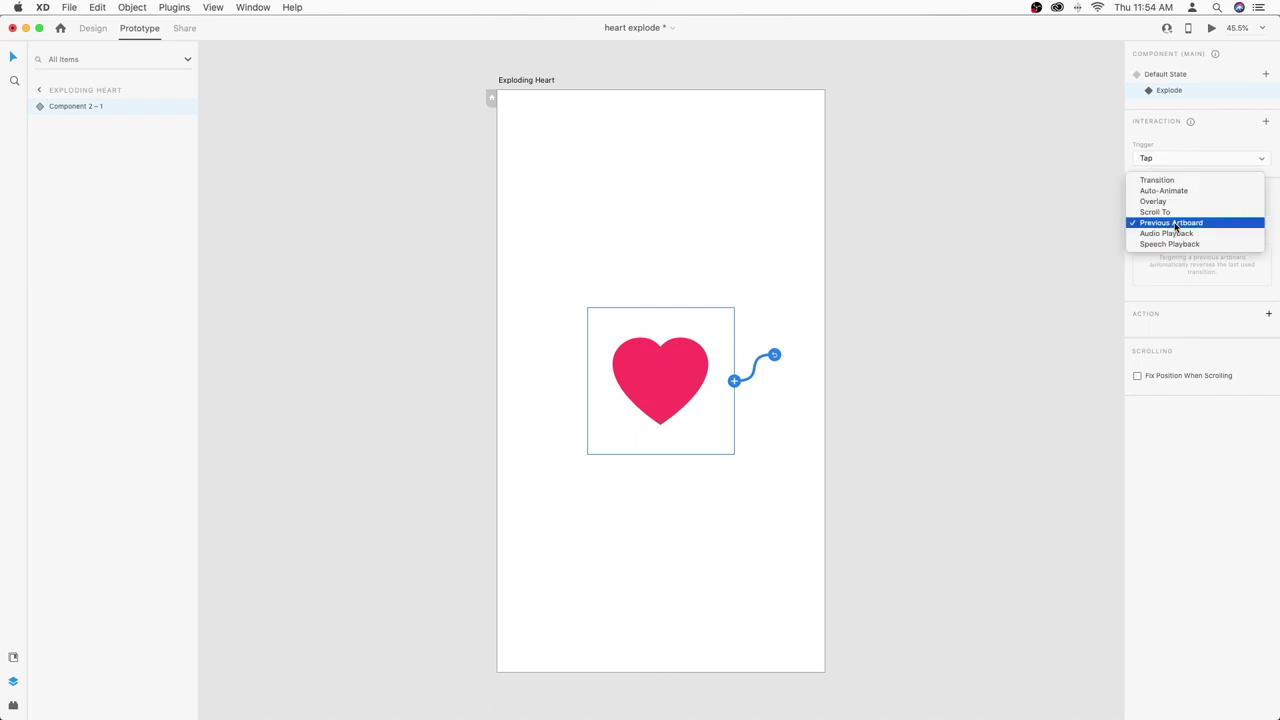
click(1176, 224)
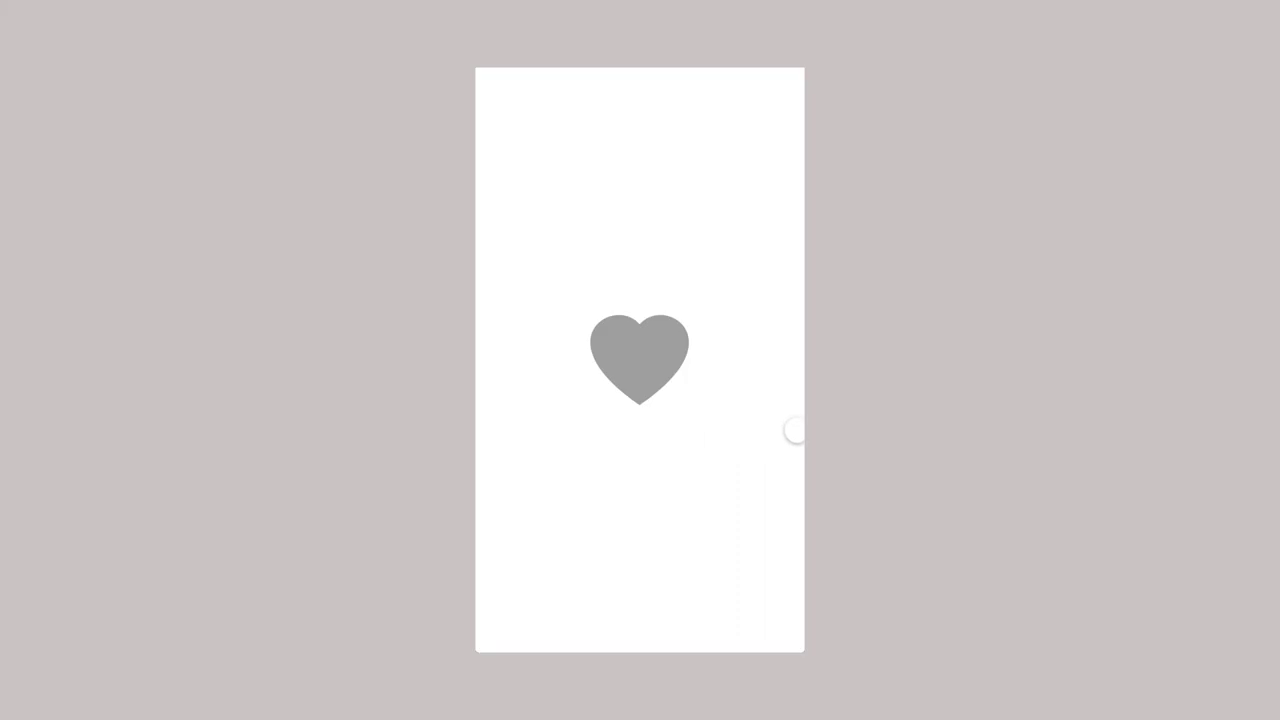
- Test the gray heart's tap interaction in the prototype preview
click(627, 352)
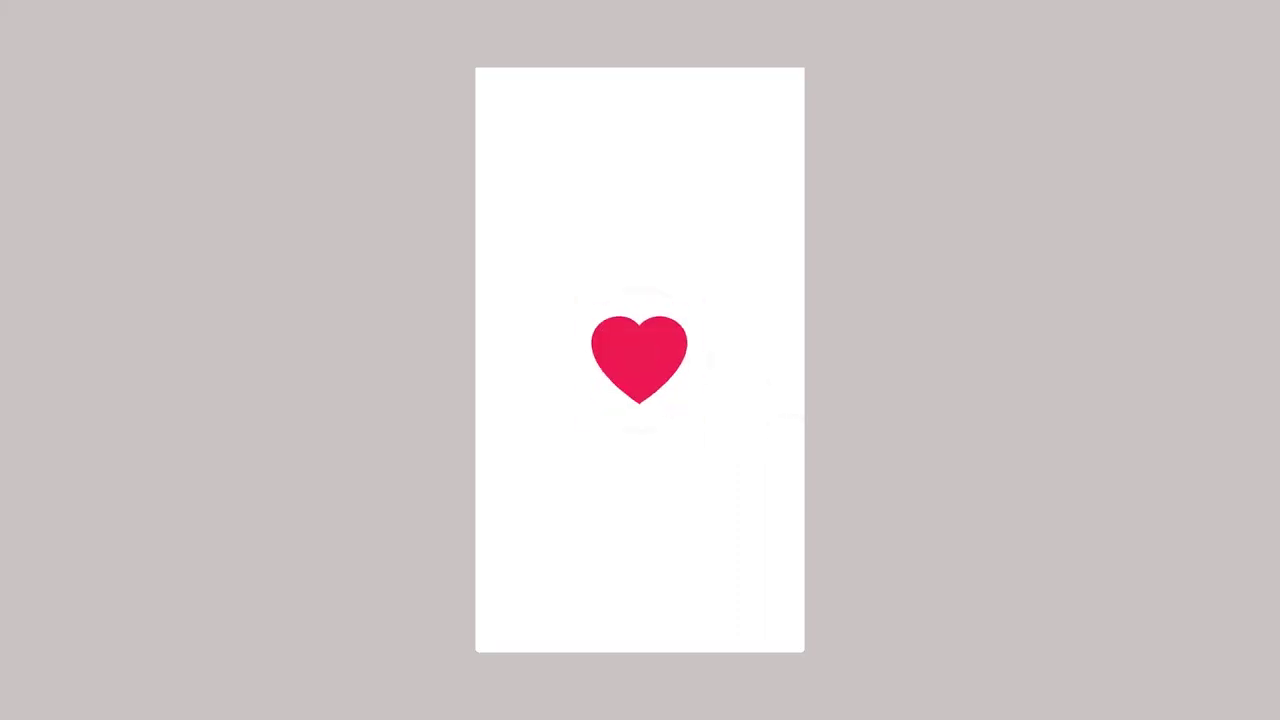